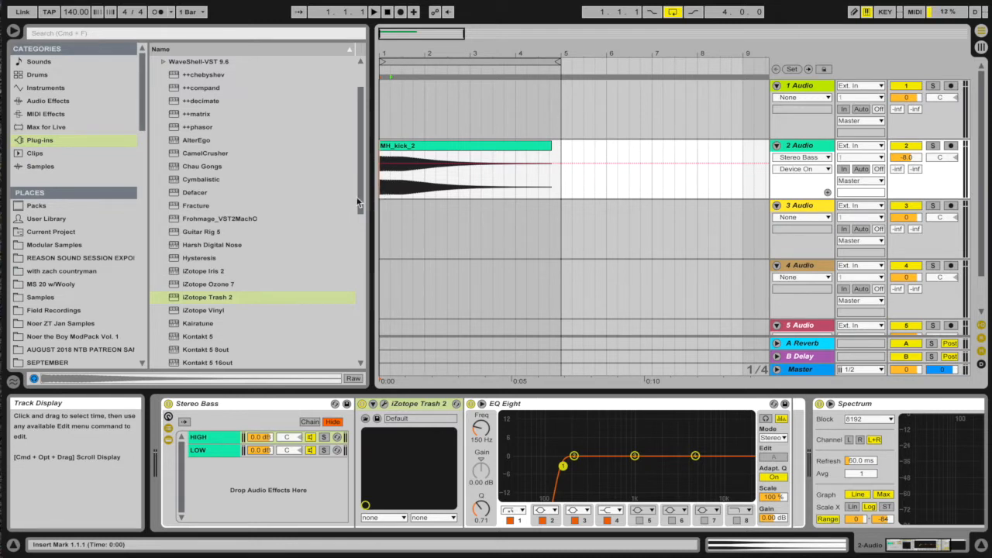
# Bypass the Stereo Bass rack, display the MH_kick_2 clip's sample details, and play the unprocessed kick
pyautogui.click(169, 404)
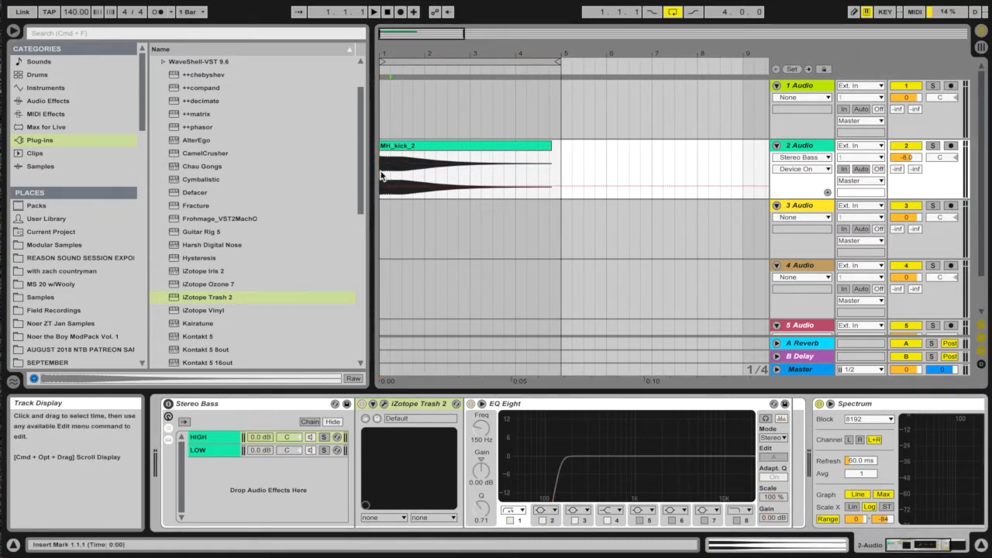
pyautogui.click(392, 148)
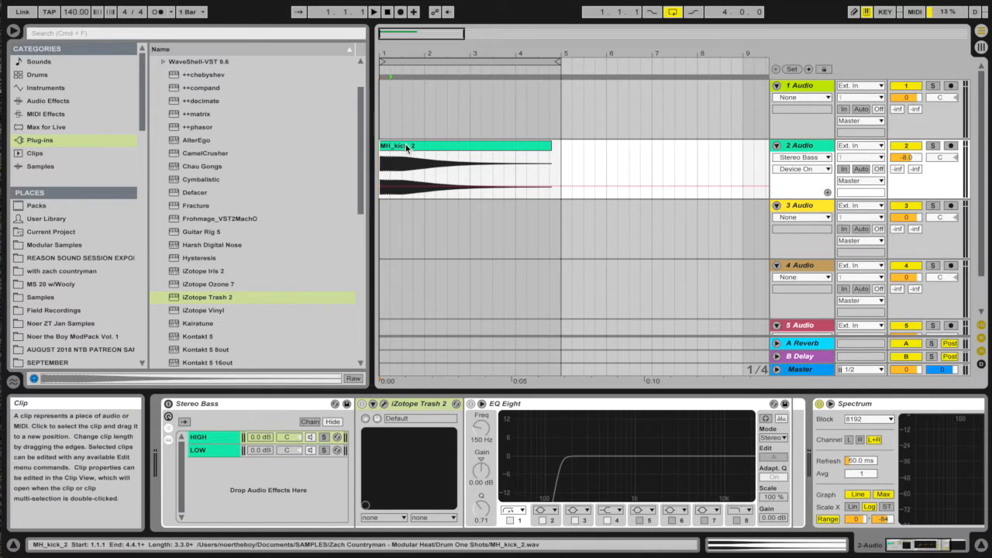
pyautogui.doubleClick(405, 143)
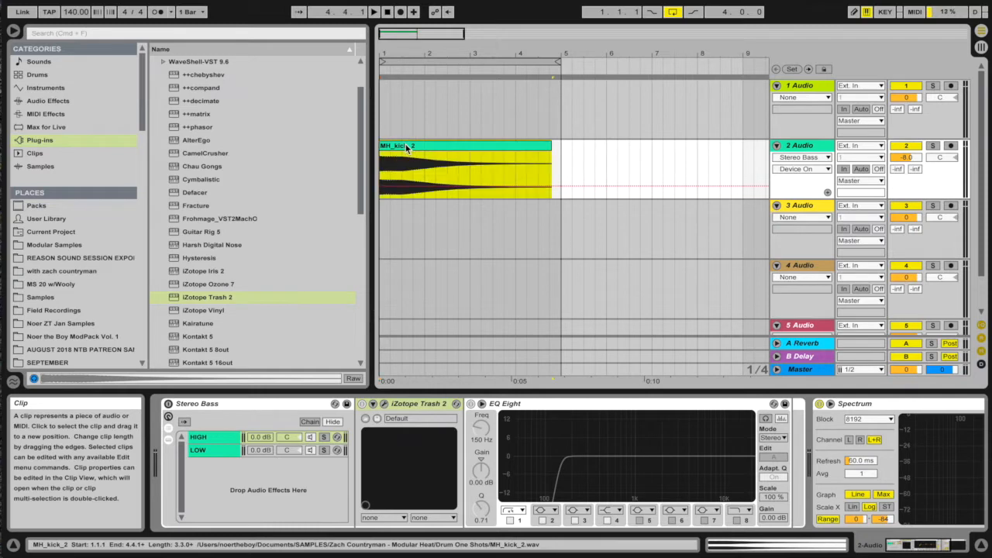
pyautogui.click(406, 144)
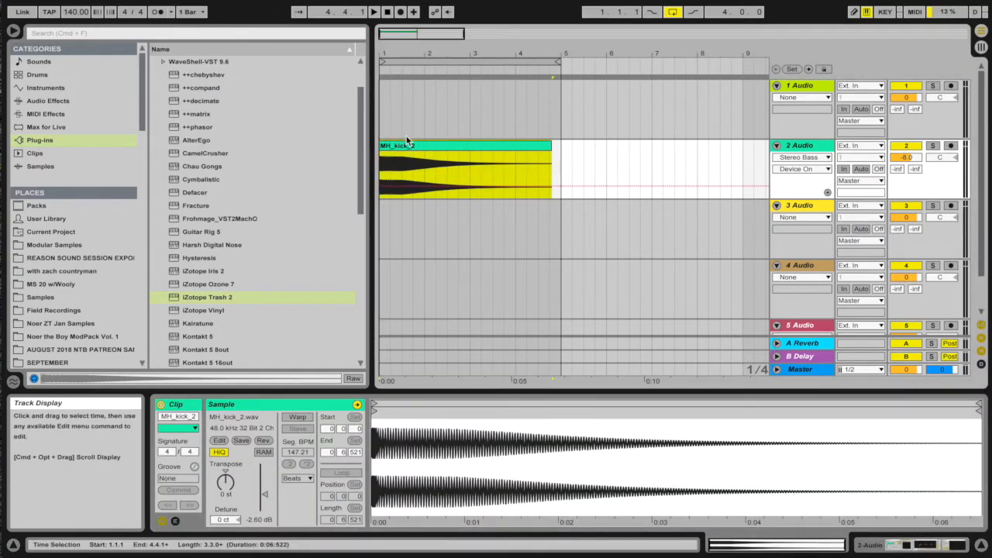
pyautogui.press('space')
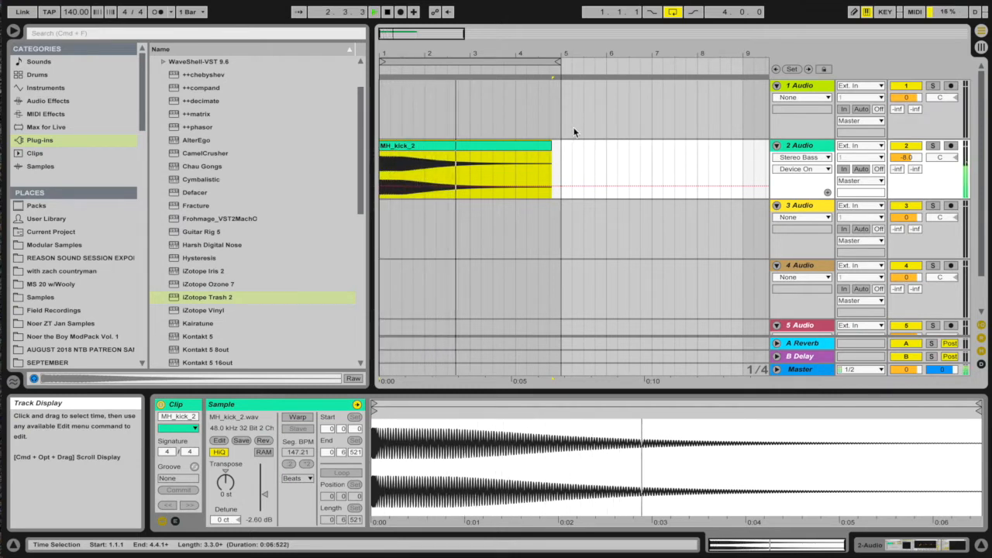
pyautogui.press('space')
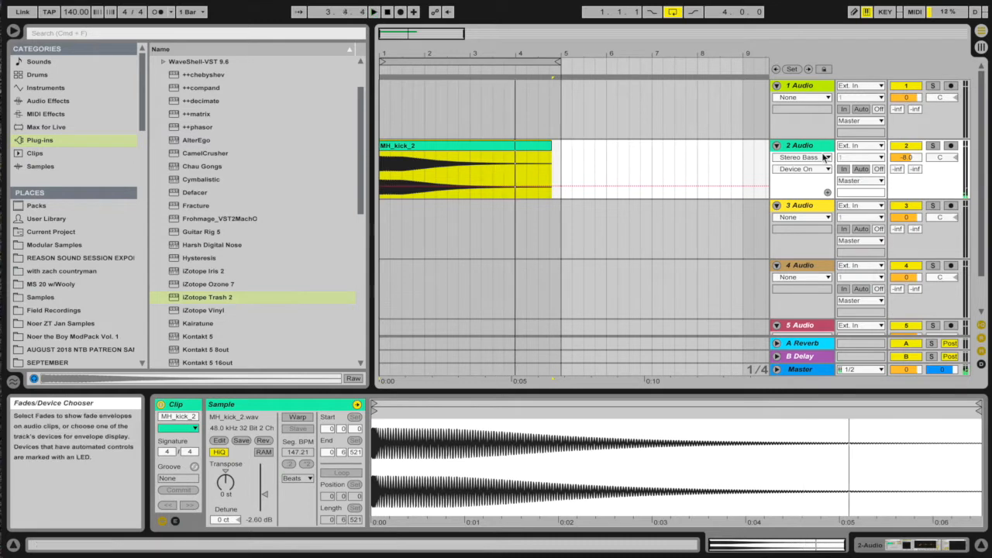
# Turn the Stereo Bass rack on track 2 back on and examine the devices in its LOW chain
pyautogui.click(813, 149)
pyautogui.doubleClick(813, 148)
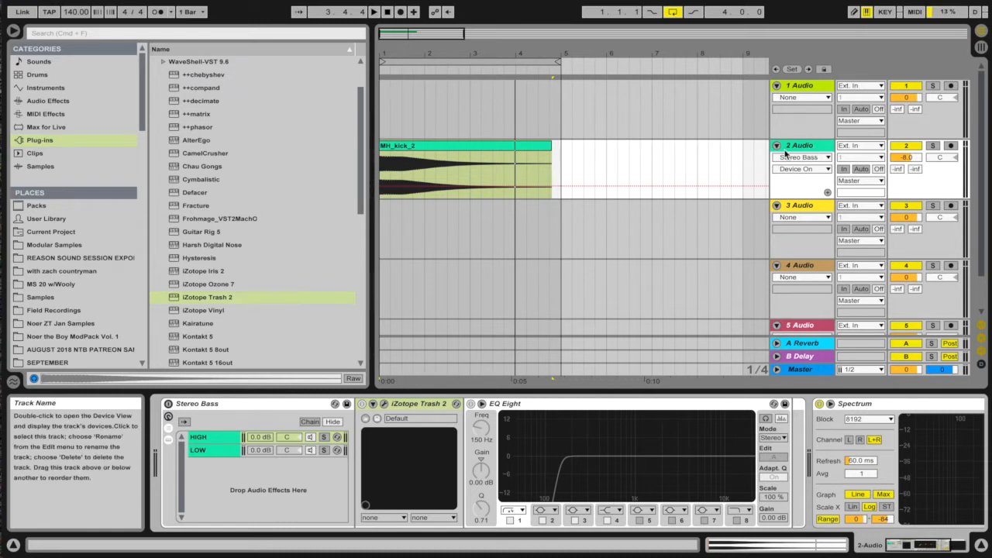
pyautogui.click(168, 406)
pyautogui.click(210, 451)
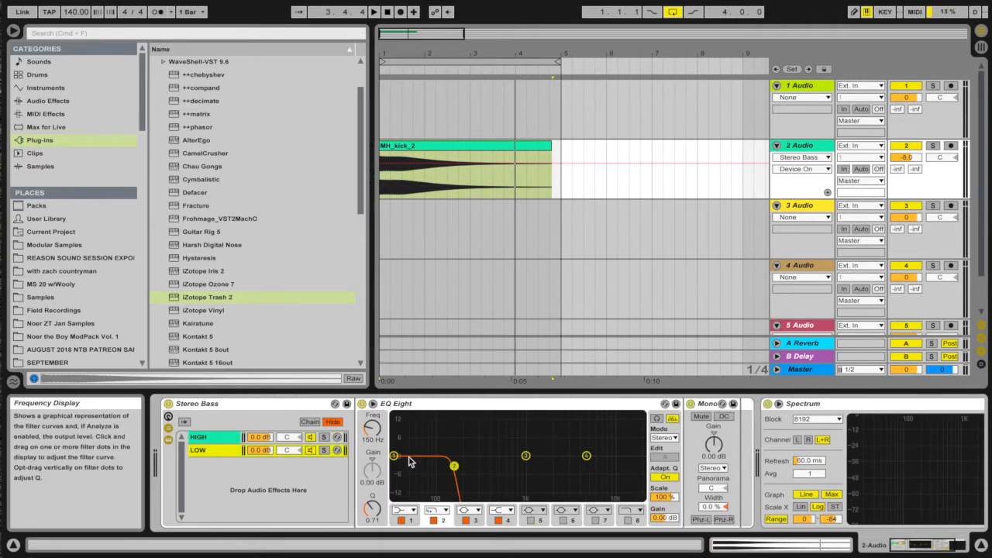
pyautogui.click(317, 440)
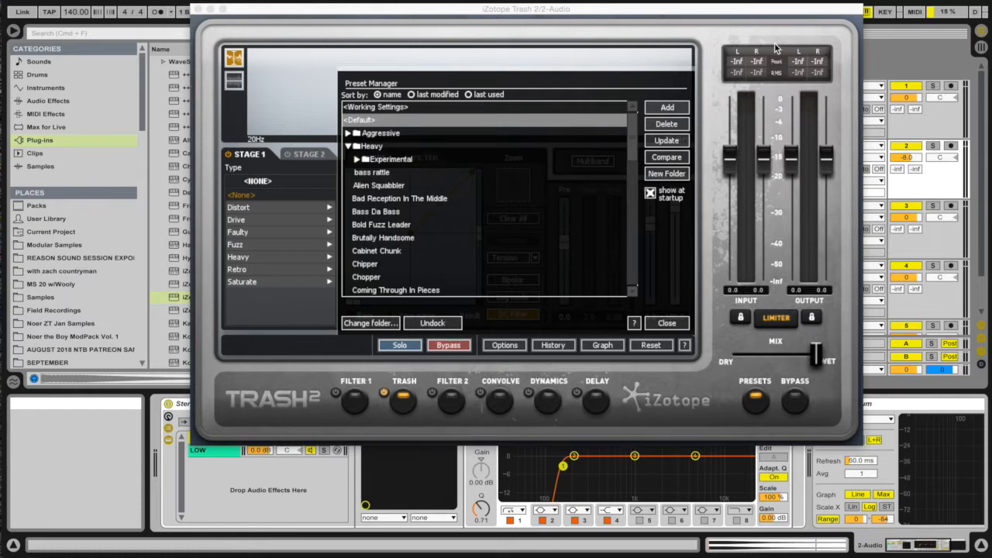
# Look through the Heavy presets in Trash 2 and close the Preset Manager
pyautogui.moveTo(499, 11)
pyautogui.mouseDown()
pyautogui.moveTo(509, 21)
pyautogui.moveTo(510, 1)
pyautogui.mouseUp()
pyautogui.scroll(-1, 484, 207)
pyautogui.scroll(-7, 484, 206)
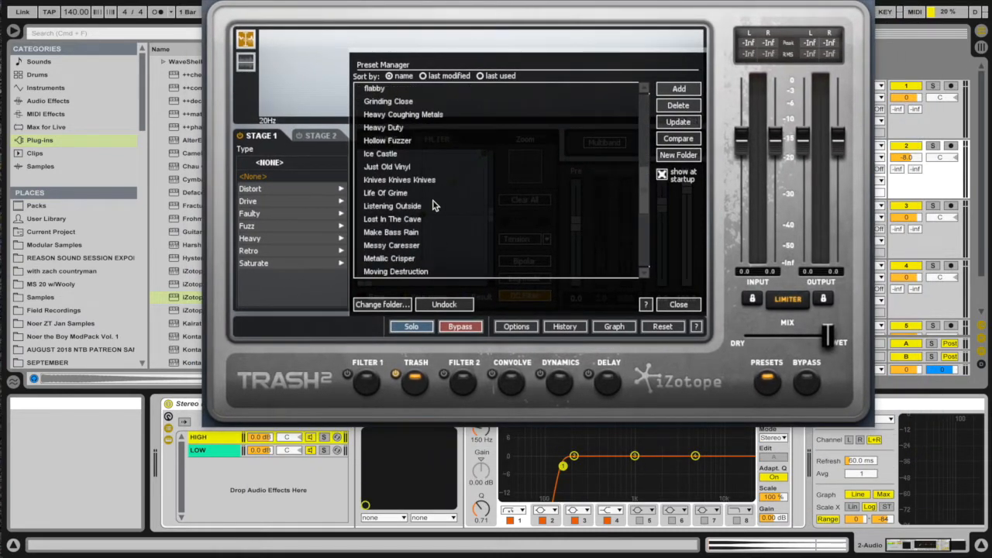
pyautogui.scroll(-5, 433, 205)
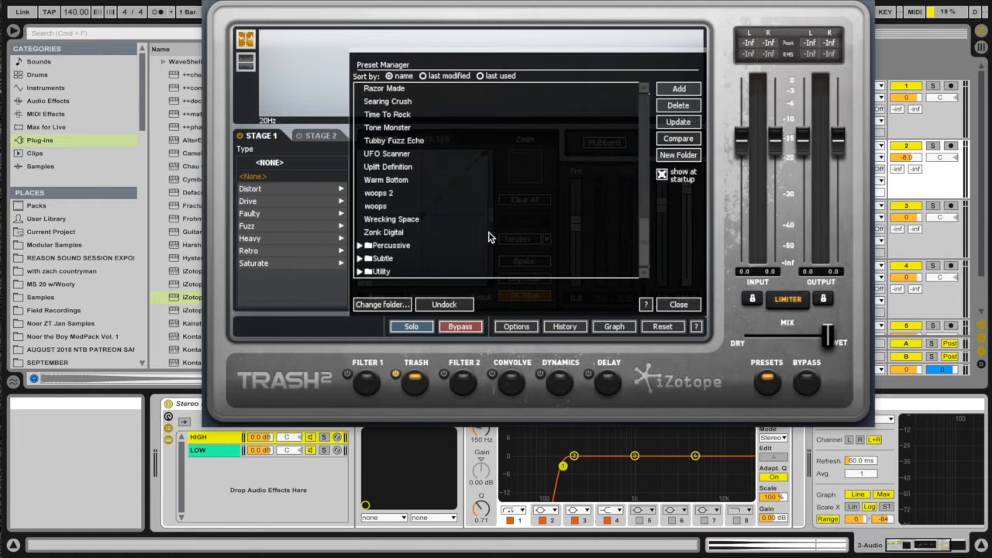
pyautogui.click(678, 306)
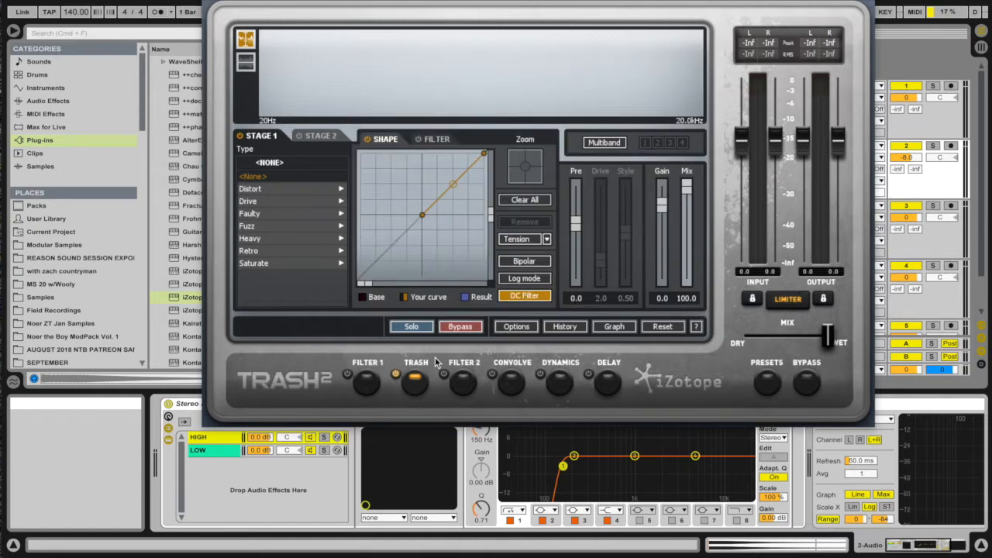
# Browse the Distort and Drive algorithm categories for Stage 1 of the Trash module
pyautogui.click(460, 328)
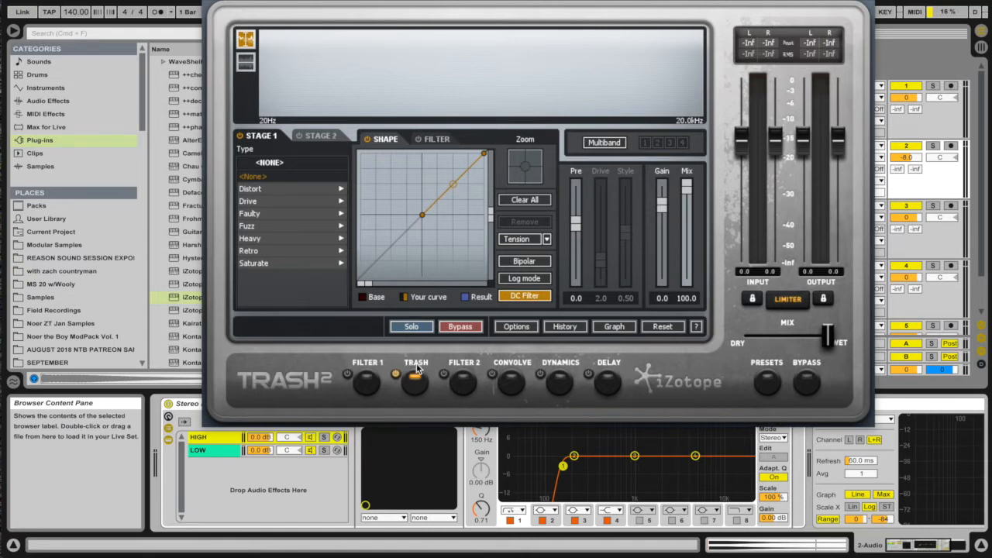
pyautogui.click(257, 191)
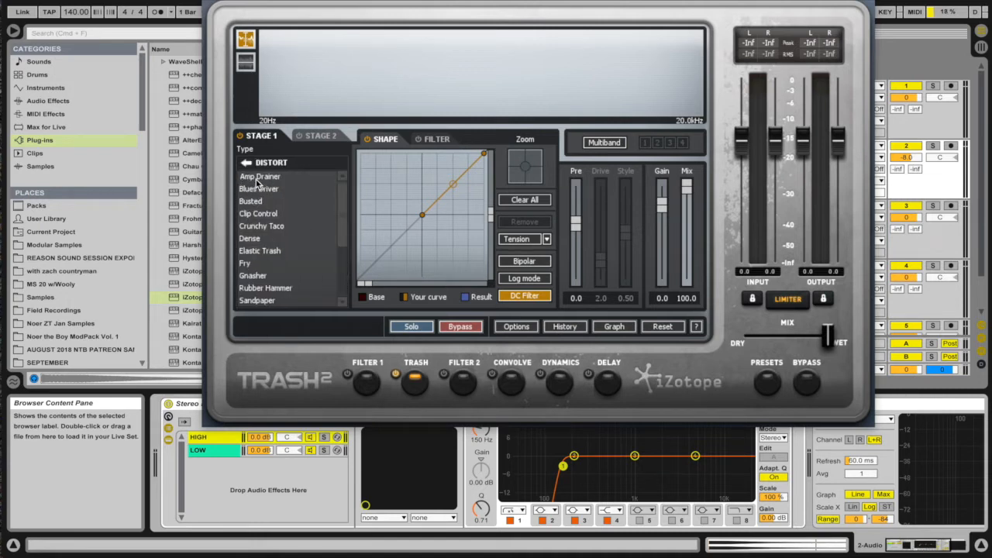
pyautogui.click(247, 165)
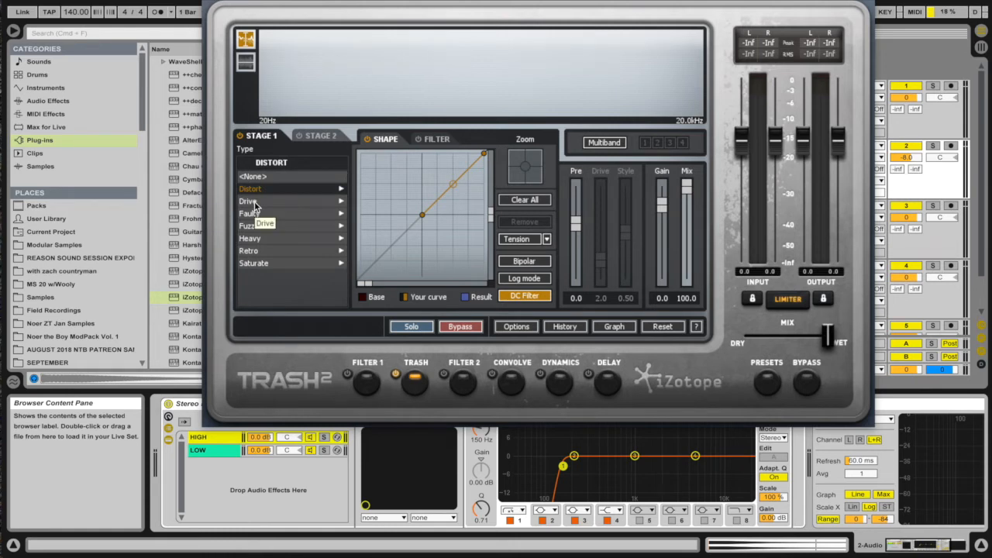
pyautogui.click(261, 202)
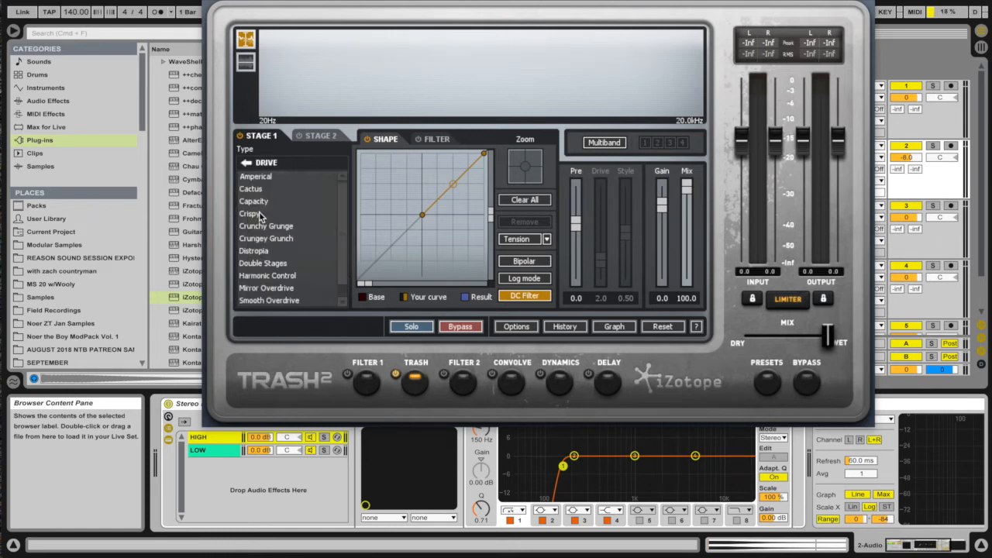
pyautogui.click(247, 164)
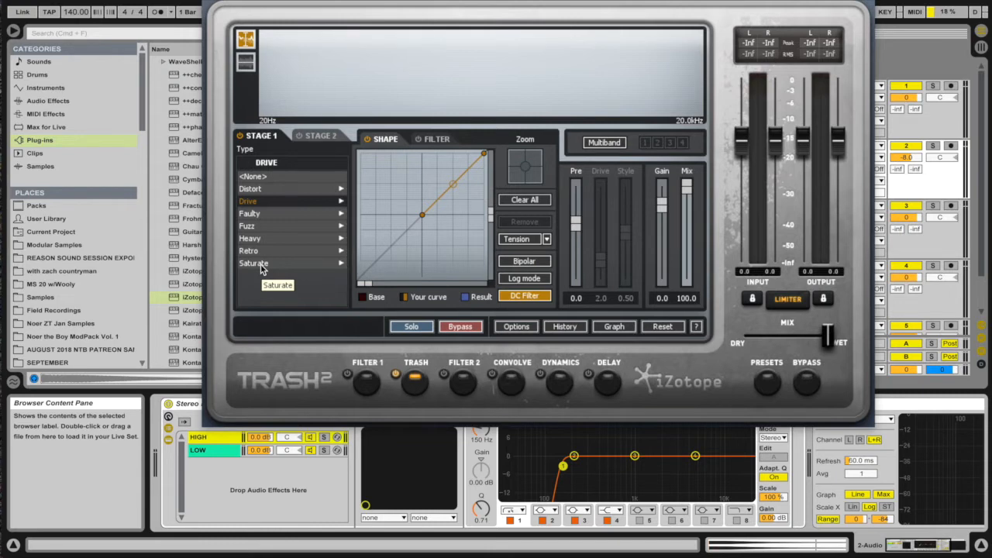
# Audition the Fuzz distortion types on Stage 1, stepping from Garage through Iron, Negative and Positive to Smooth
pyautogui.click(252, 227)
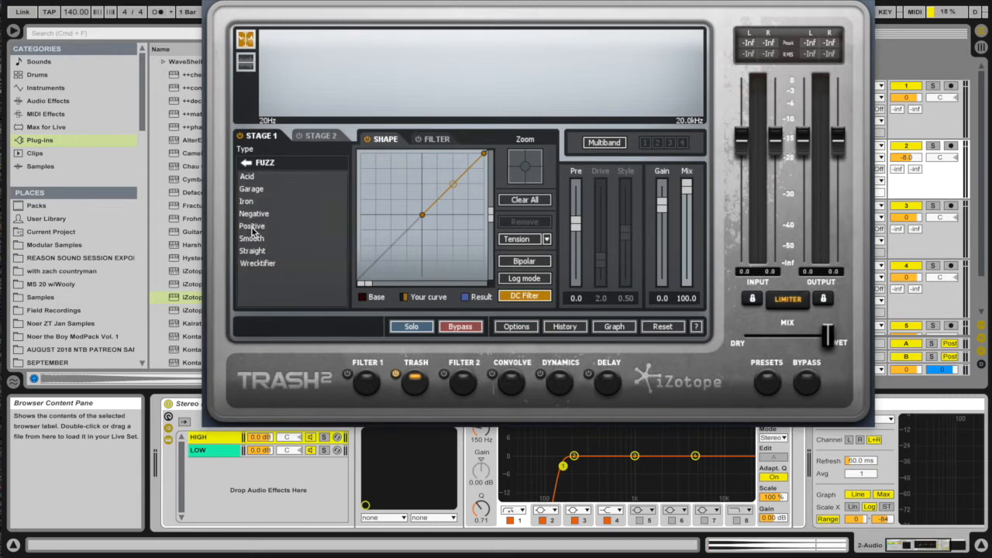
pyautogui.click(260, 193)
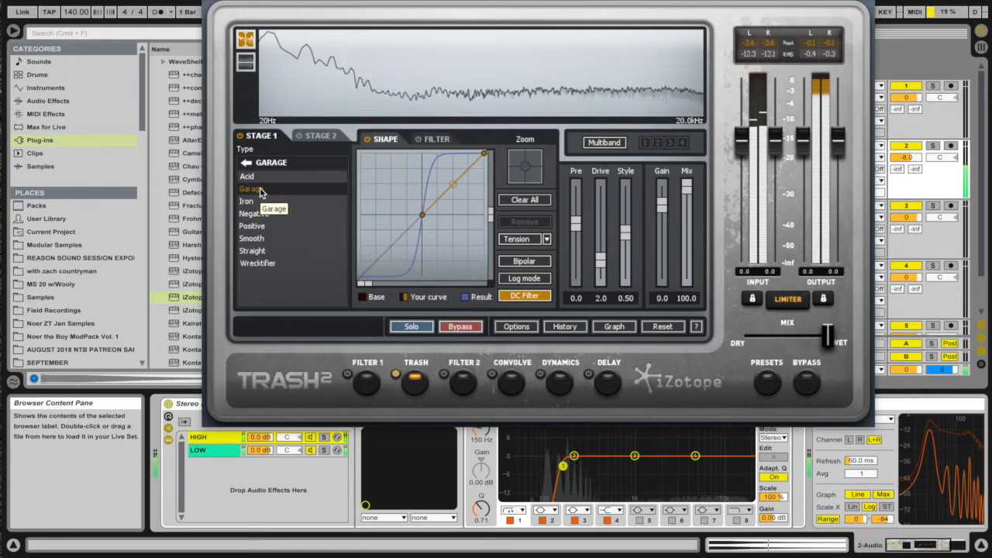
pyautogui.press('Down')
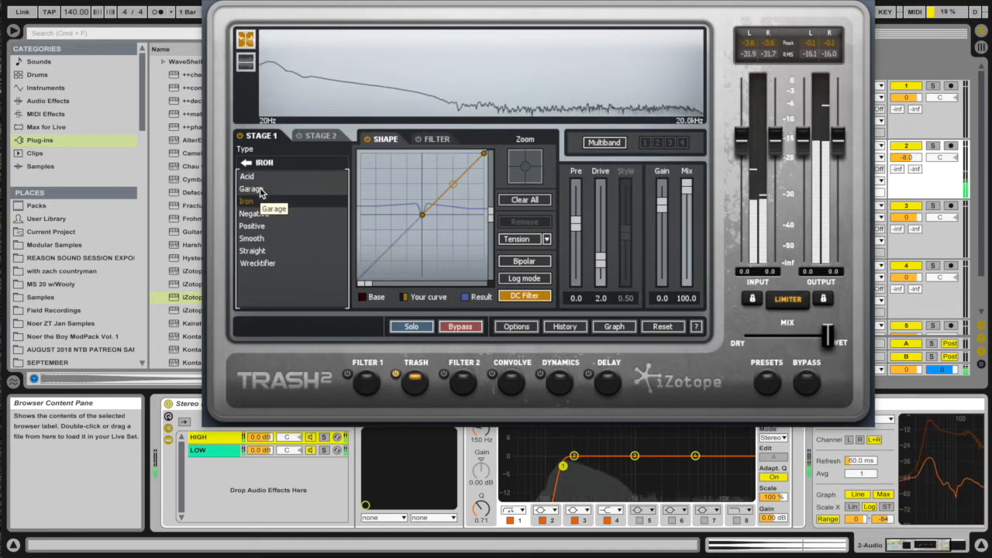
pyautogui.press('Down')
pyautogui.press('Down')
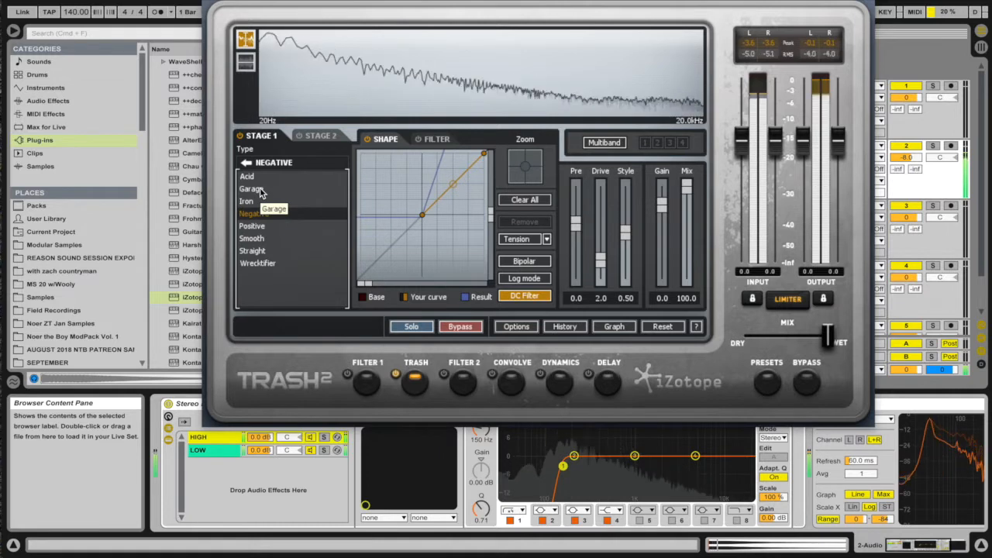
pyautogui.press('Down')
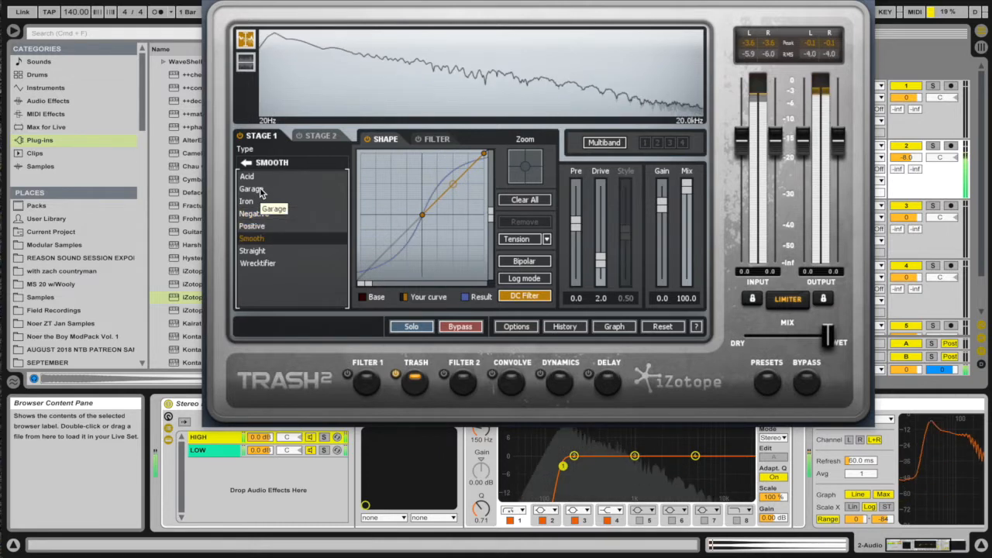
# Audition the Heavy distortion types Cracked Actress, Hard Limits and Hot Tin Roof on Stage 1
pyautogui.click(247, 165)
pyautogui.click(252, 244)
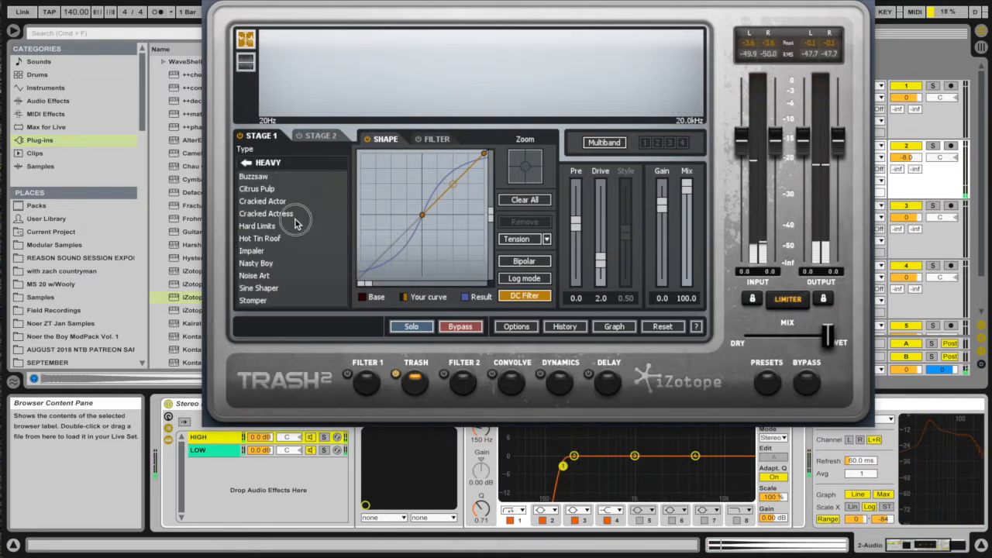
pyautogui.click(295, 214)
pyautogui.click(294, 224)
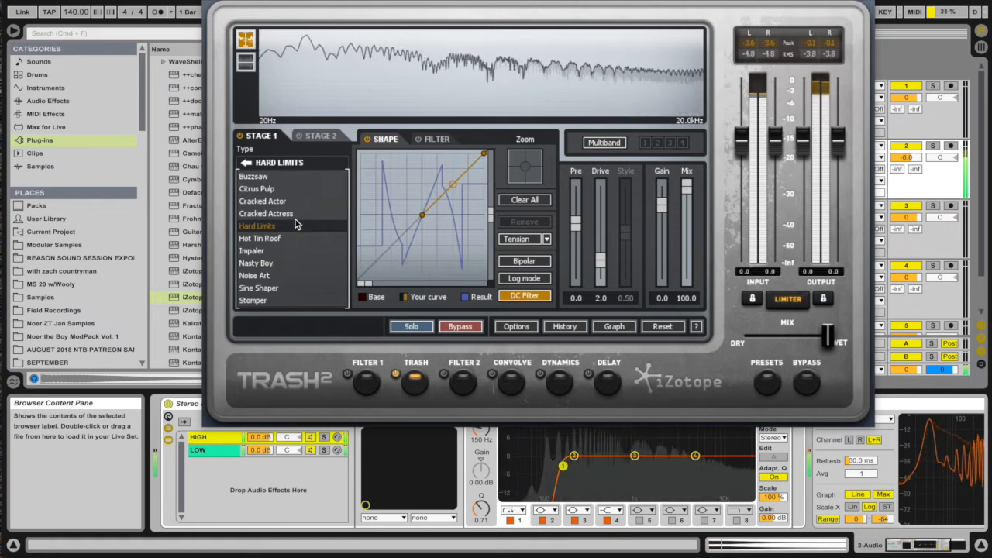
pyautogui.press('Down')
# Compare the Garage and Negative types in the Fuzz category, keep Negative for Stage 1, and stop playback
pyautogui.click(247, 164)
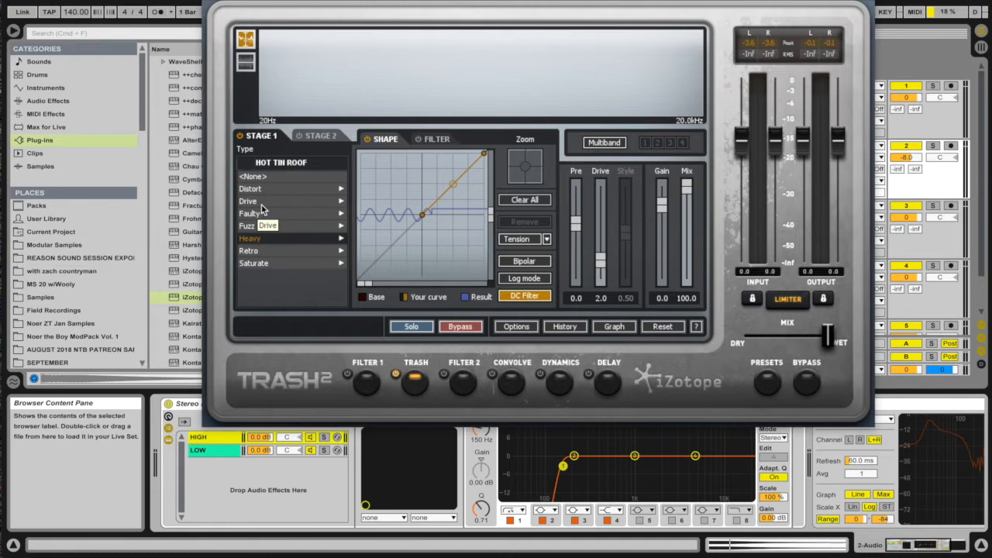
pyautogui.click(258, 226)
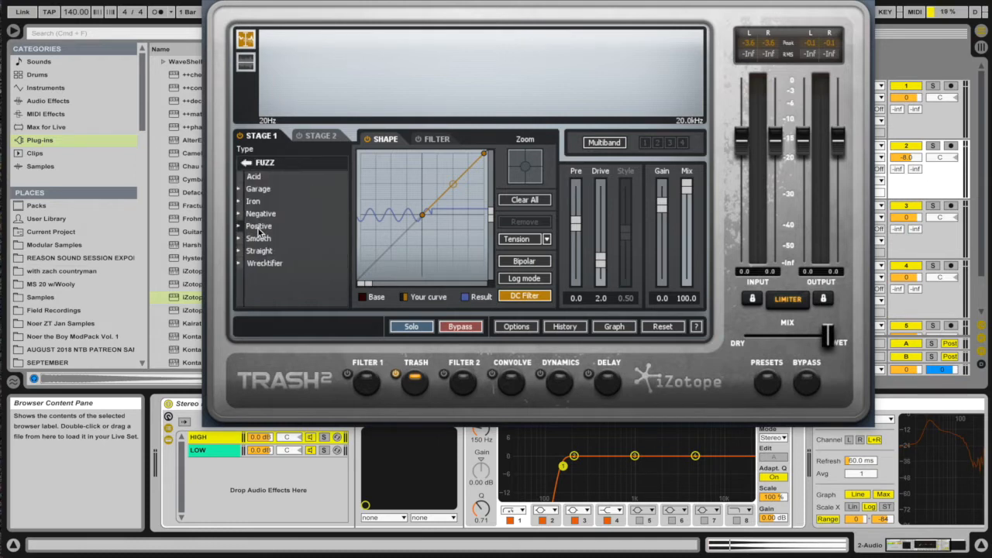
pyautogui.click(262, 189)
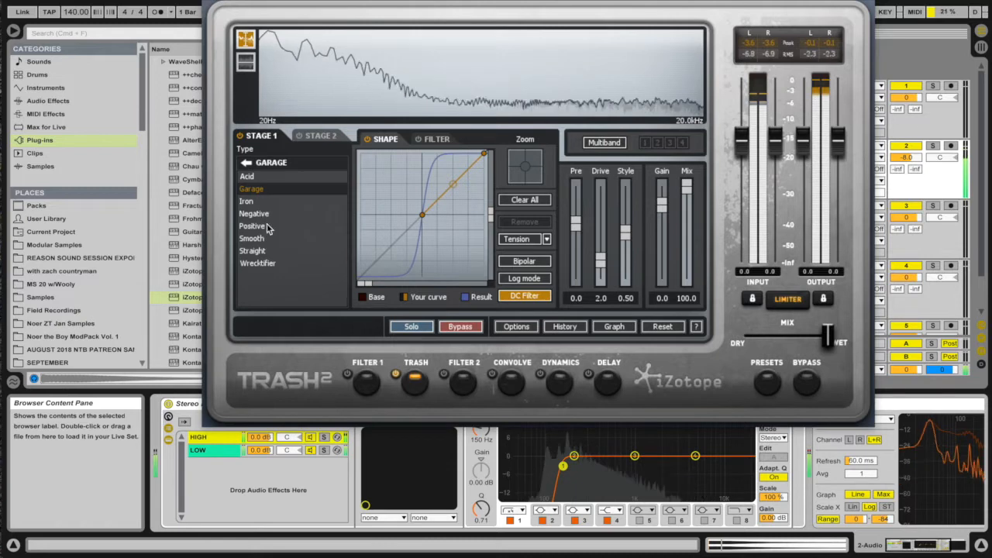
pyautogui.click(254, 214)
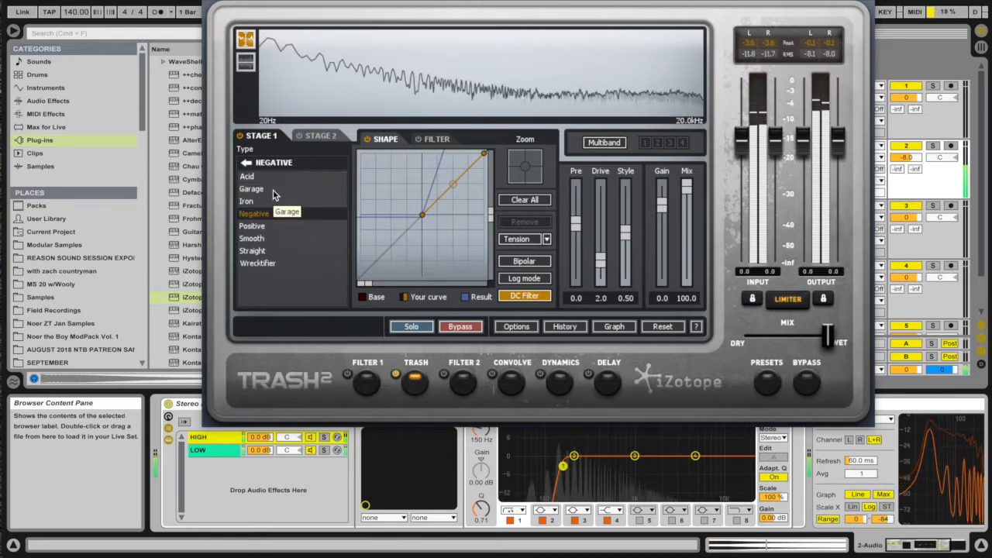
pyautogui.press('space')
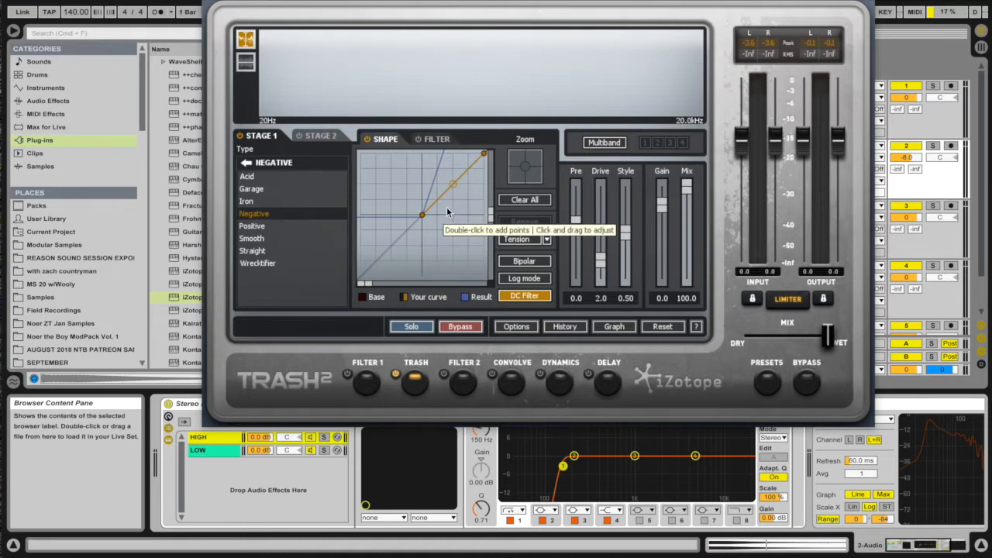
# Bend the Stage 1 waveshaping curve and add points forming alternating peaks and dips, auditioning the kick while shaping
pyautogui.moveTo(453, 188); pyautogui.dragTo(422, 215)
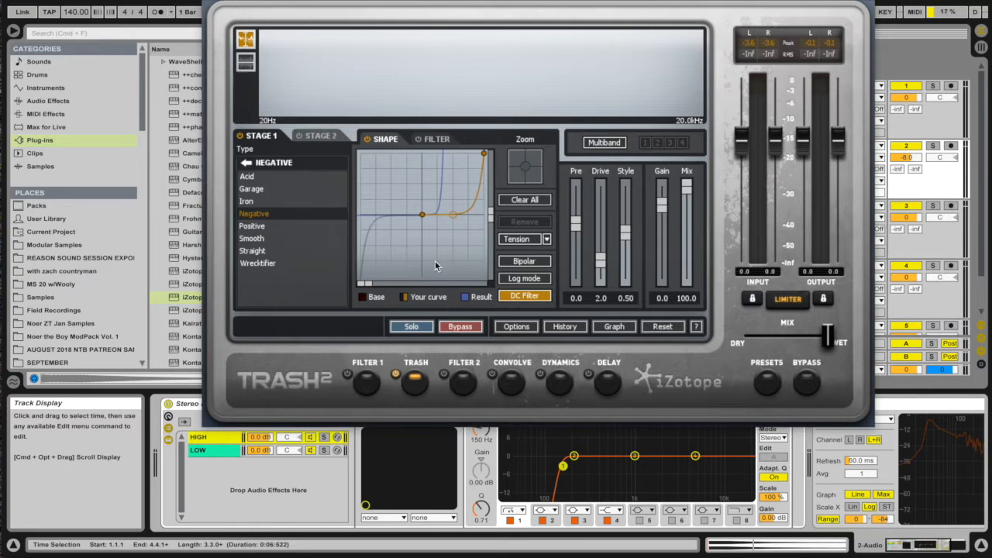
pyautogui.click(459, 170)
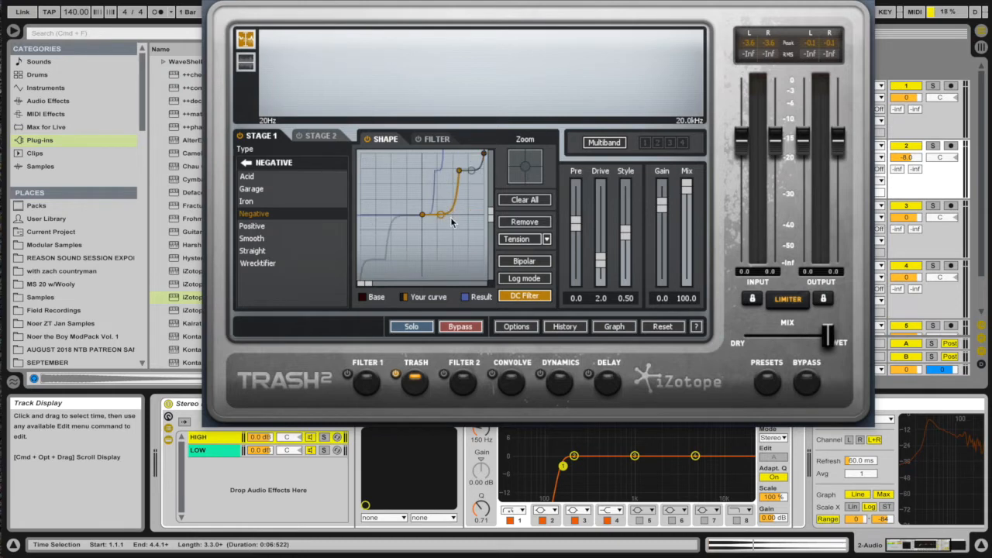
pyautogui.click(457, 245)
pyautogui.moveTo(460, 172)
pyautogui.mouseDown()
pyautogui.moveTo(445, 172)
pyautogui.moveTo(475, 169)
pyautogui.moveTo(474, 178)
pyautogui.mouseUp()
pyautogui.press('space')
pyautogui.moveTo(440, 215)
pyautogui.mouseDown()
pyautogui.moveTo(455, 177)
pyautogui.moveTo(432, 175)
pyautogui.moveTo(444, 157)
pyautogui.moveTo(445, 205)
pyautogui.mouseUp()
pyautogui.click(454, 179)
pyautogui.press('space')
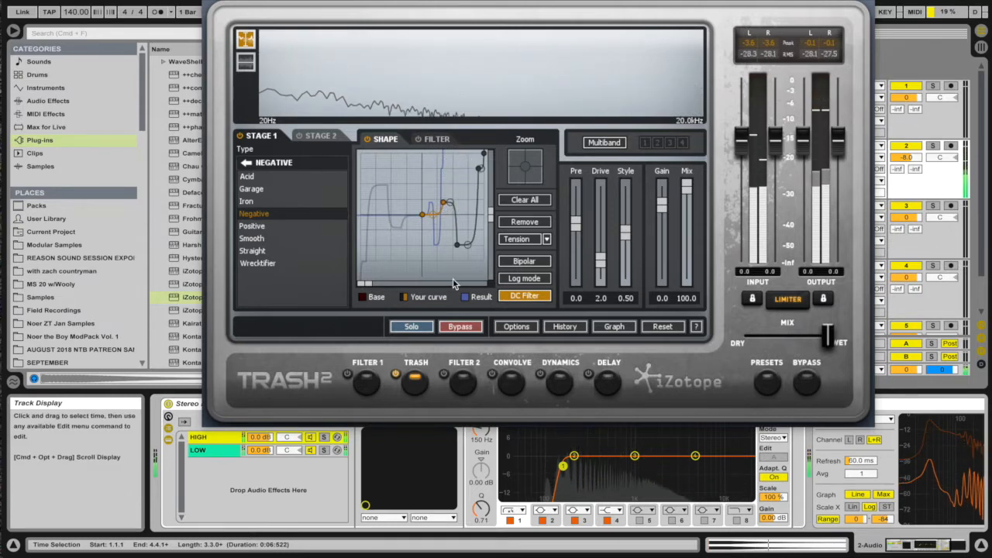
# Add a tall, narrow peak close to the centre of the waveshaping curve and audition the result
pyautogui.click(439, 200)
pyautogui.moveTo(440, 203); pyautogui.dragTo(444, 172)
pyautogui.press('space')
pyautogui.press('space')
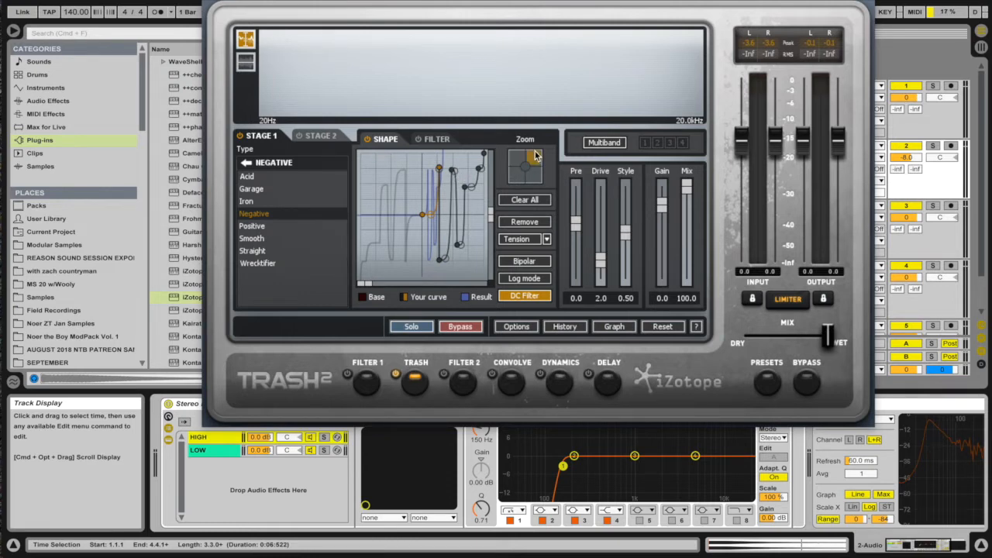
# Zoom the Shape graph into its upper-right quadrant and add and reposition points to make finer peaks and dips in the curve
pyautogui.click(535, 158)
pyautogui.click(534, 175)
pyautogui.click(514, 177)
pyautogui.click(525, 166)
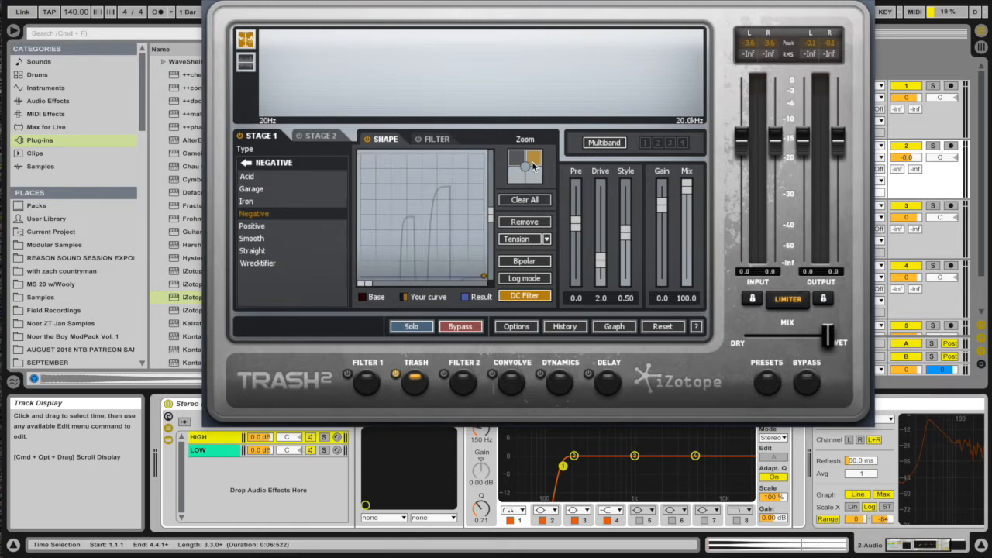
pyautogui.moveTo(394, 185); pyautogui.dragTo(392, 223)
pyautogui.click(436, 176)
pyautogui.click(470, 255)
pyautogui.moveTo(438, 176); pyautogui.dragTo(418, 205)
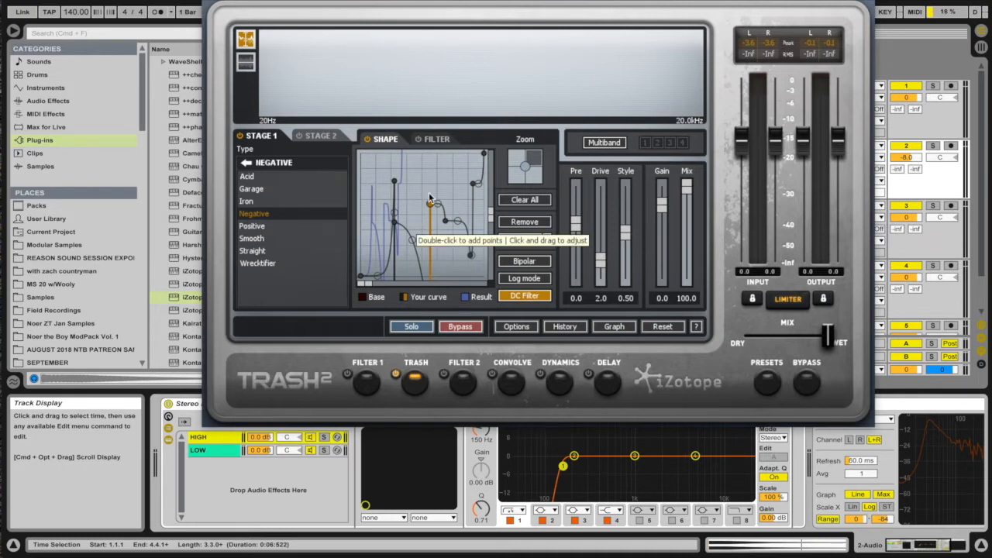
# Show the full Shape graph, try the Square segment type on the segment right of centre, and set it to Sine
pyautogui.click(526, 167)
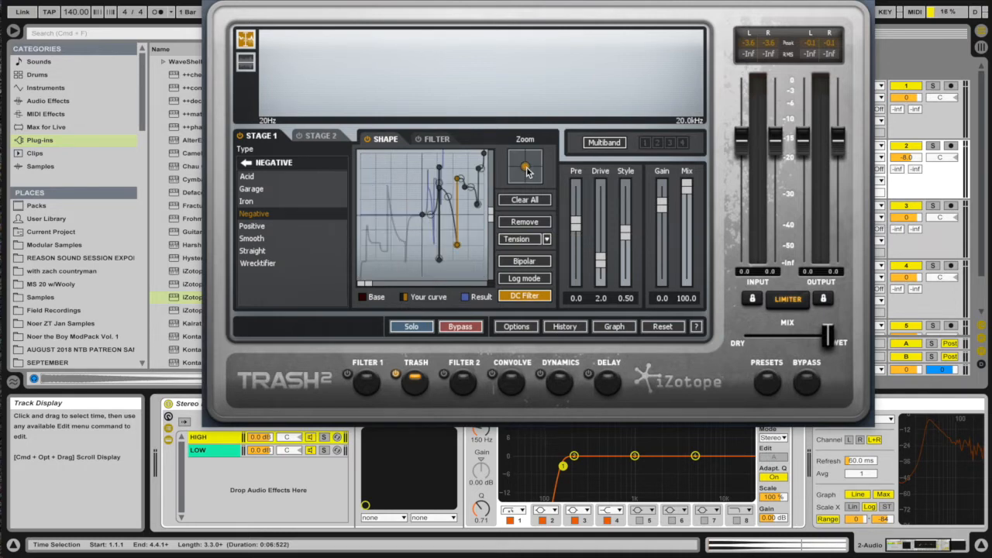
pyautogui.moveTo(463, 192)
pyautogui.mouseDown()
pyautogui.moveTo(439, 214)
pyautogui.moveTo(444, 230)
pyautogui.moveTo(457, 206)
pyautogui.mouseUp()
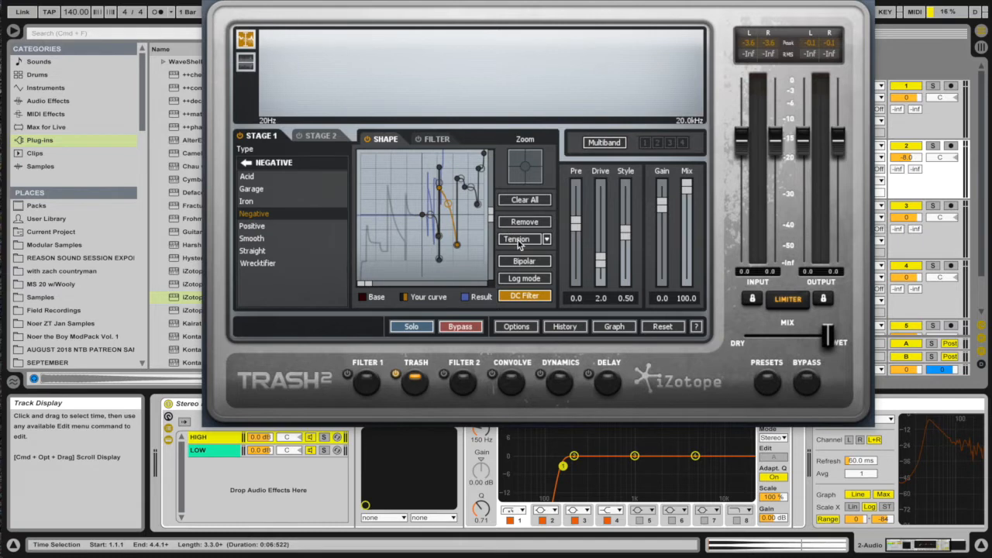
pyautogui.click(518, 240)
pyautogui.click(515, 252)
pyautogui.click(518, 240)
pyautogui.click(517, 284)
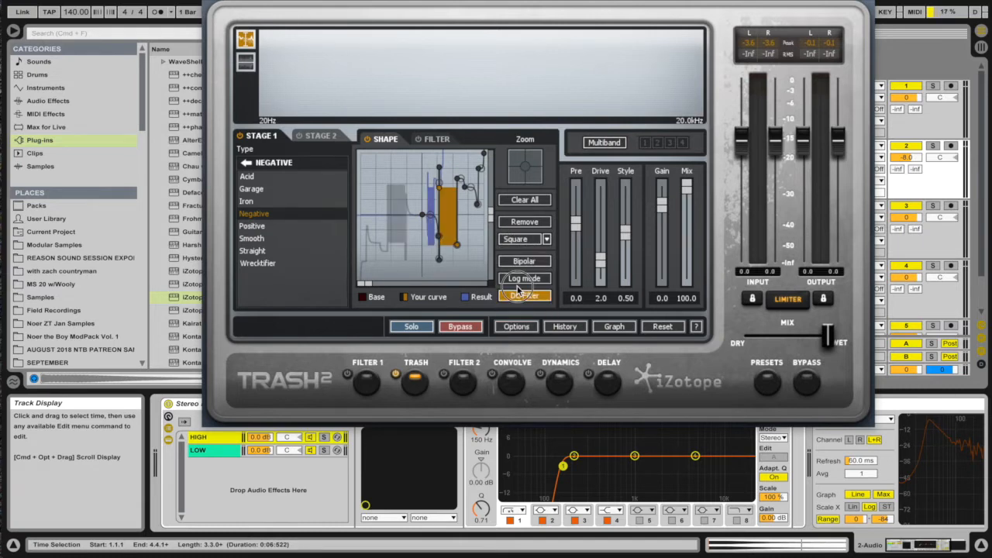
pyautogui.click(517, 239)
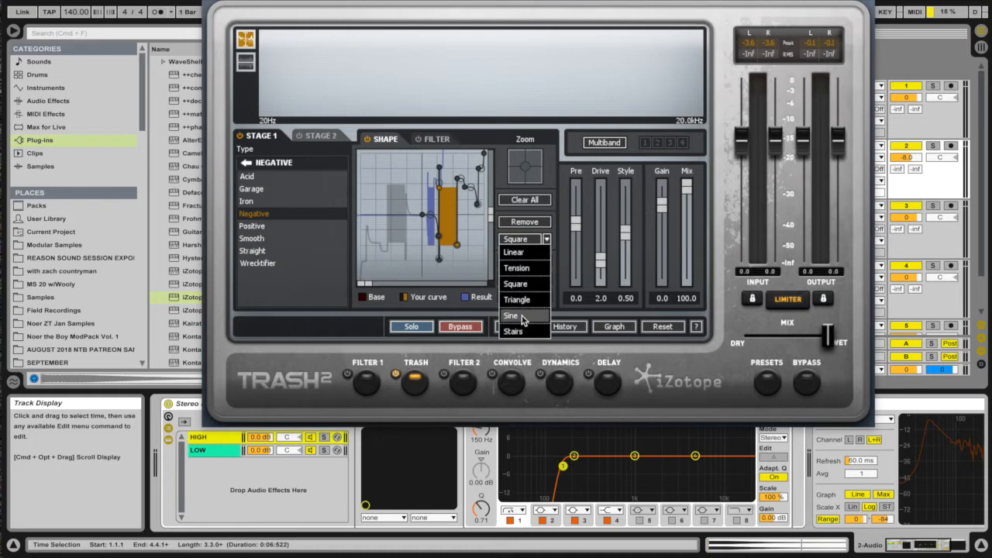
pyautogui.click(517, 312)
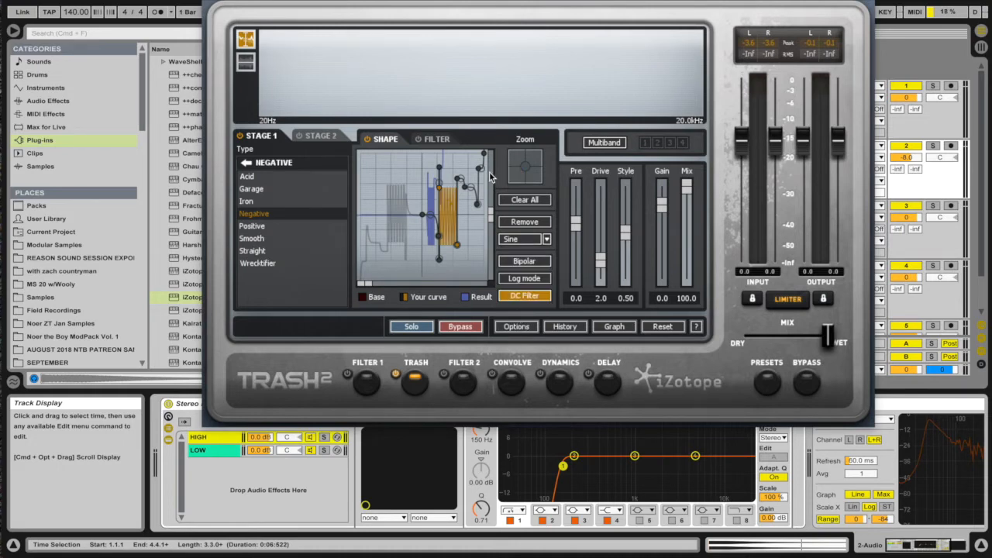
# Audition the kick while reshaping the curve beside the Sine segment in a zoomed-in view of the upper-right quadrant
pyautogui.click(532, 162)
pyautogui.press('space')
pyautogui.moveTo(409, 235); pyautogui.dragTo(412, 211)
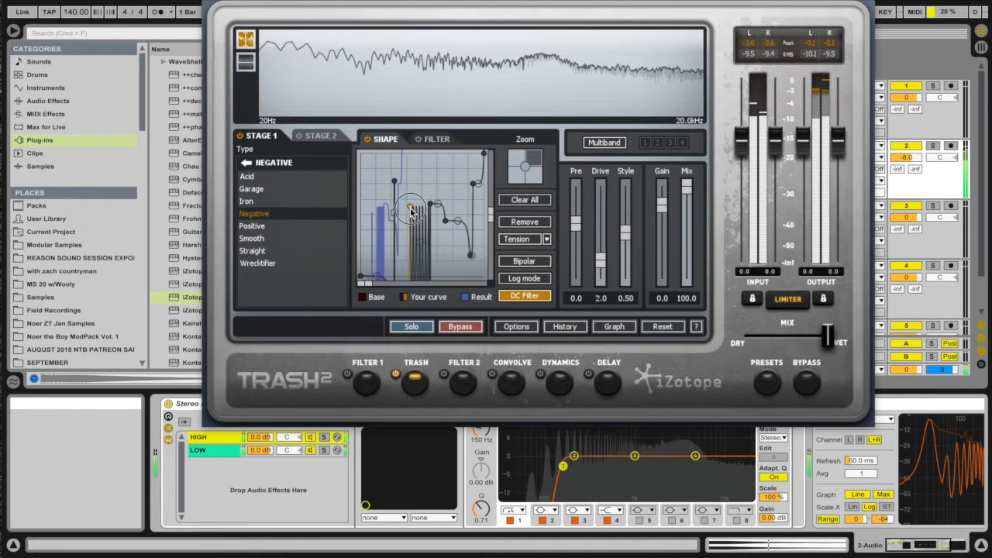
pyautogui.press('space')
pyautogui.click(528, 169)
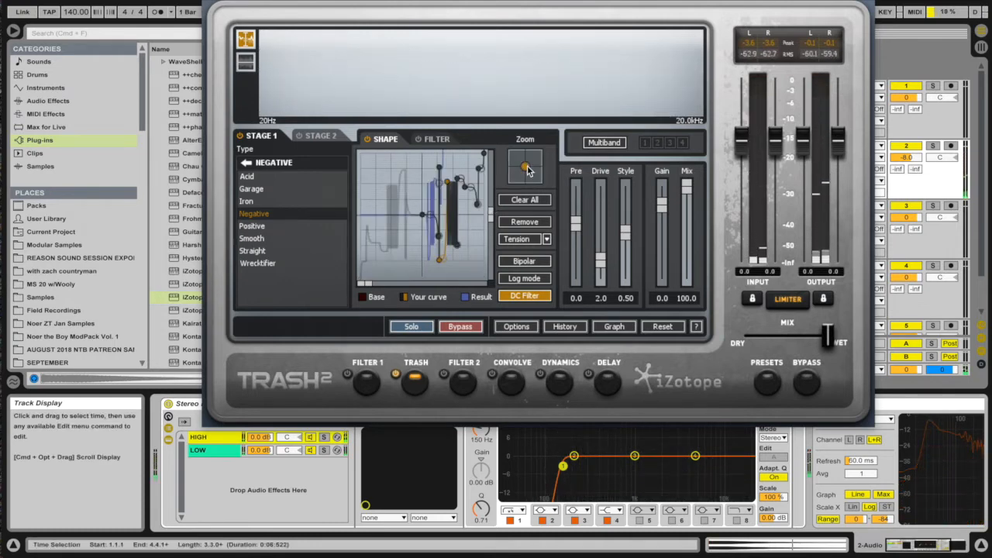
# Add a low point near the curve's right end, set its segment to Sine, and audition the result
pyautogui.doubleClick(469, 268)
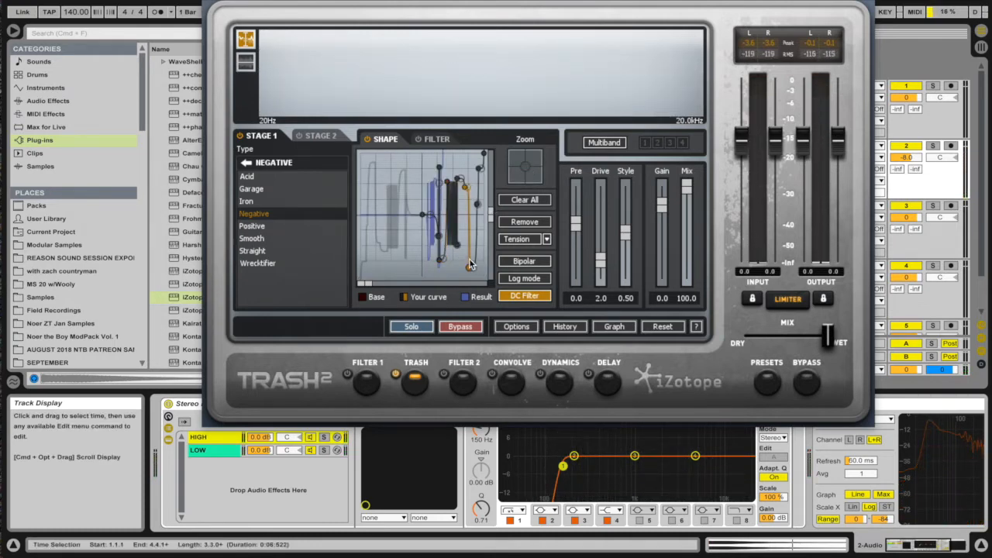
pyautogui.click(524, 239)
pyautogui.click(519, 323)
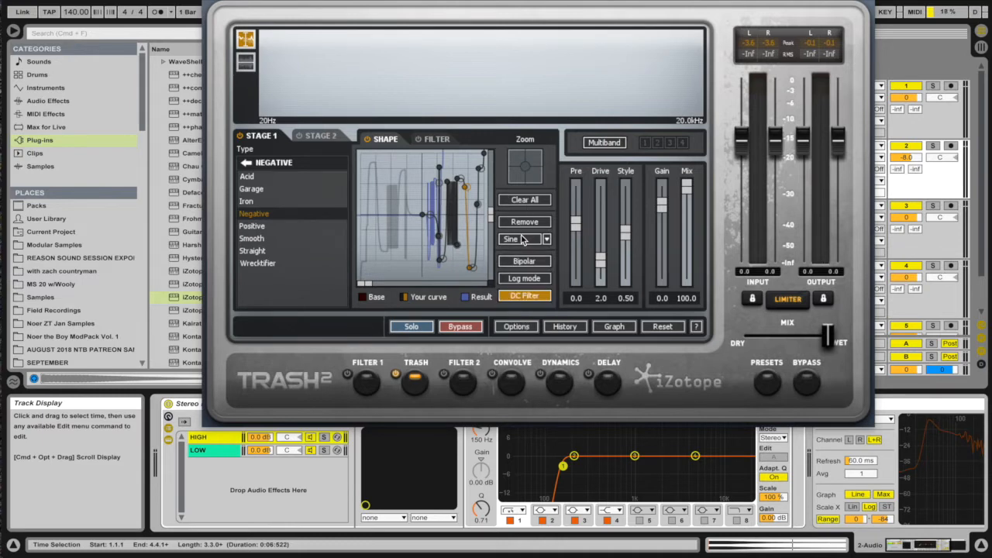
pyautogui.press('space')
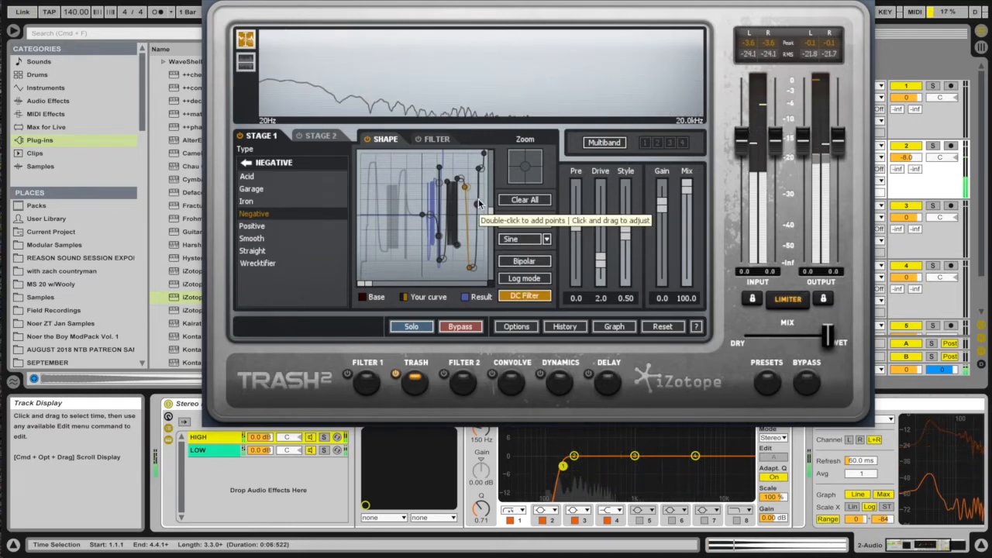
pyautogui.press('space')
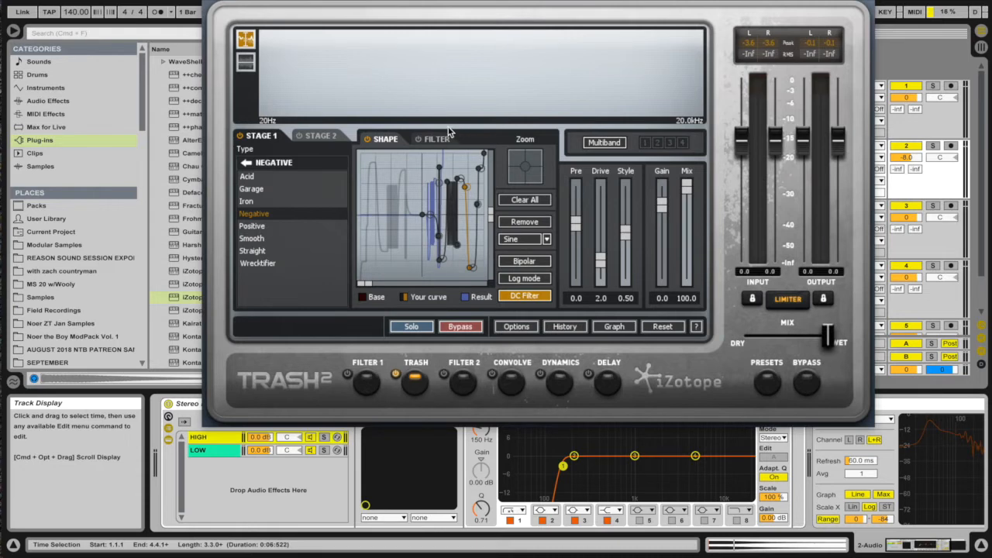
# Enable Bipolar shaping and reshape the leftmost segments of the curve's negative half while auditioning the kick
pyautogui.click(386, 194)
pyautogui.moveTo(391, 194); pyautogui.dragTo(391, 233)
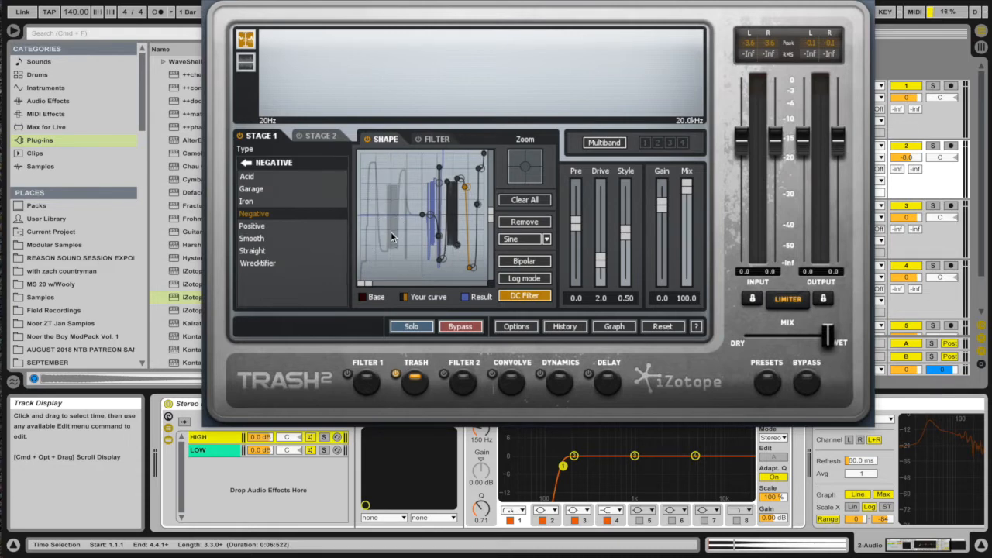
pyautogui.click(530, 264)
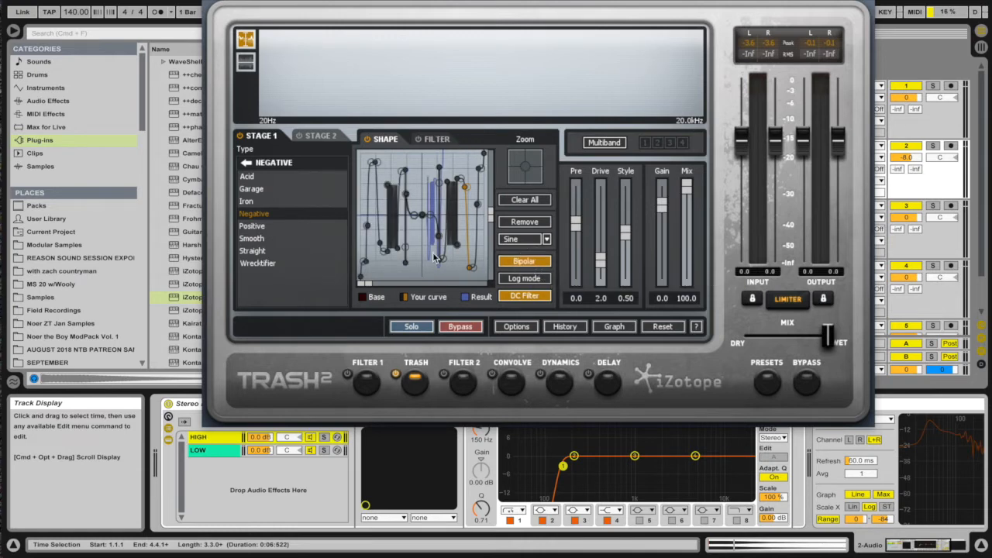
pyautogui.moveTo(375, 166); pyautogui.dragTo(357, 232)
pyautogui.click(378, 162)
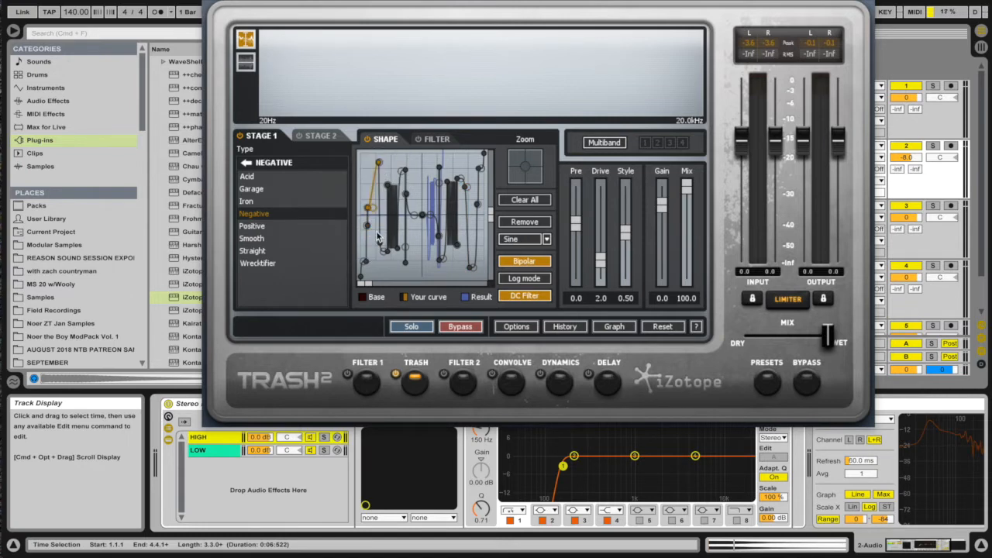
pyautogui.click(377, 165)
pyautogui.press('space')
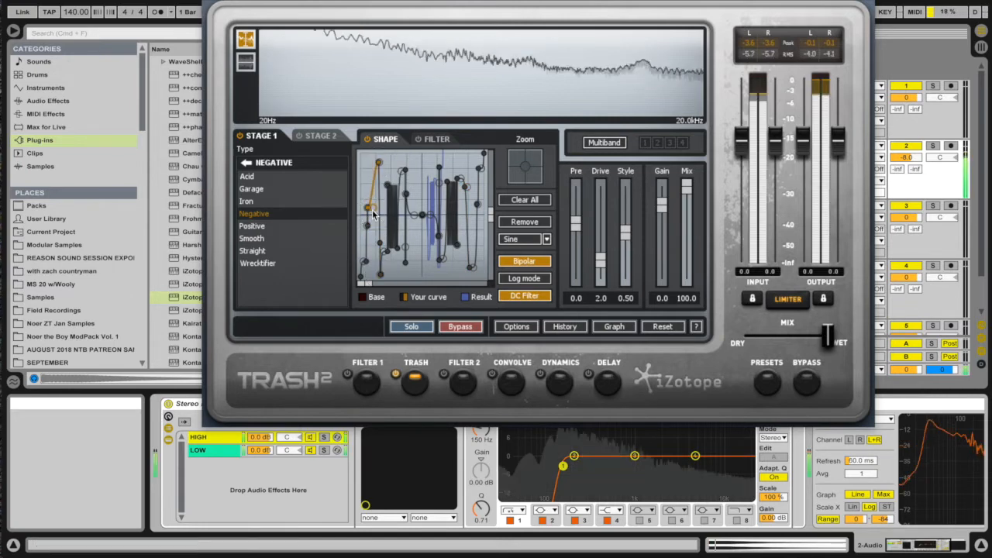
pyautogui.click(378, 163)
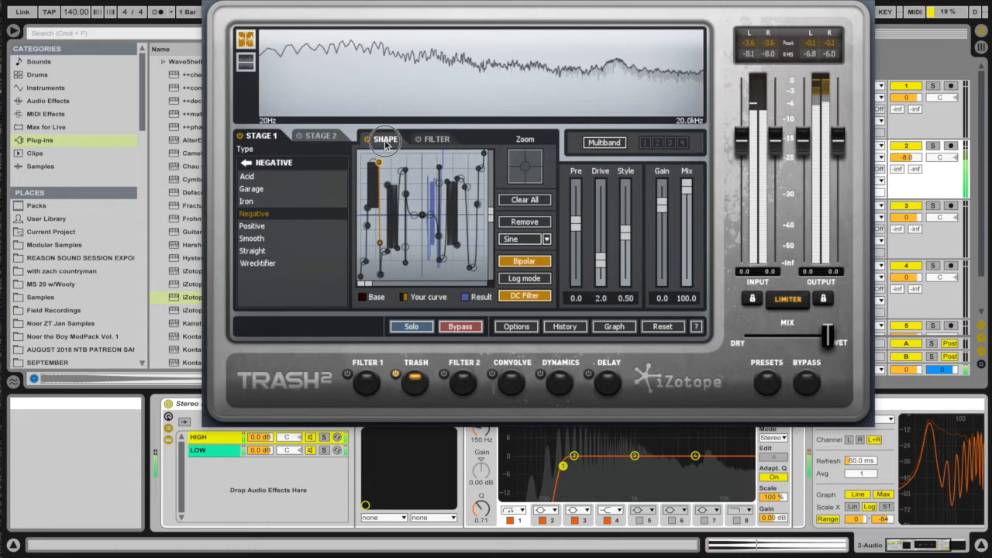
pyautogui.press('space')
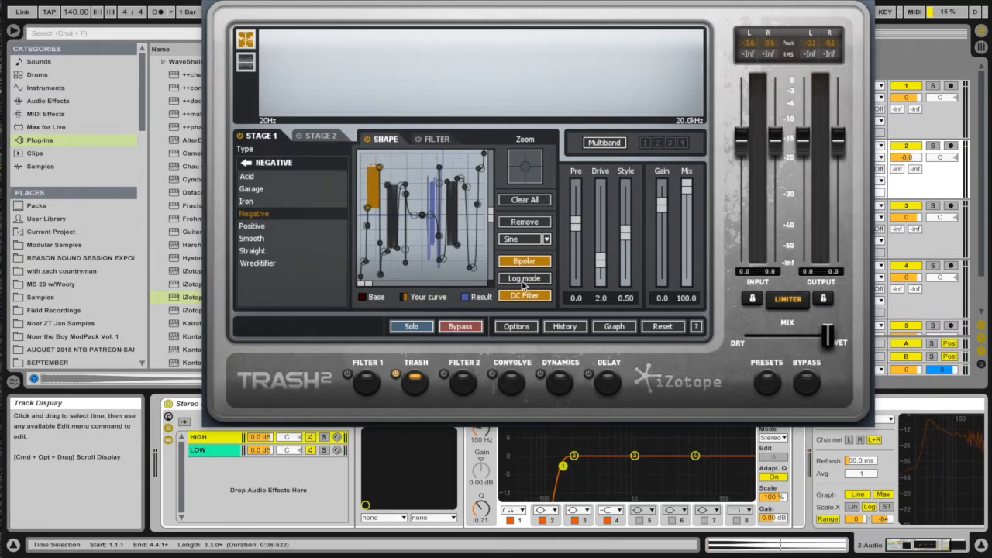
# Audition the kick with Log mode enabled, then turn Log mode off and stop playback
pyautogui.click(524, 282)
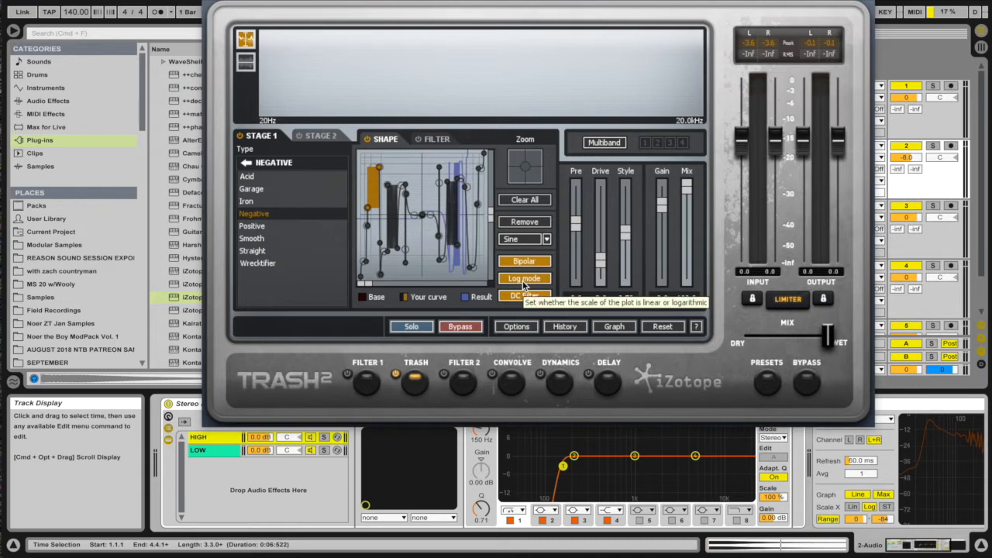
pyautogui.press('space')
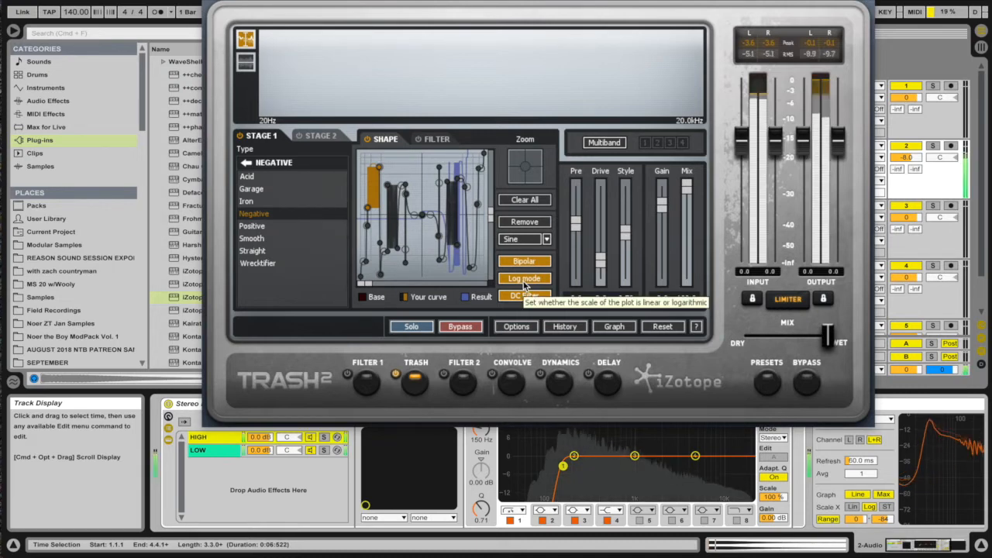
pyautogui.click(524, 281)
pyautogui.press('space')
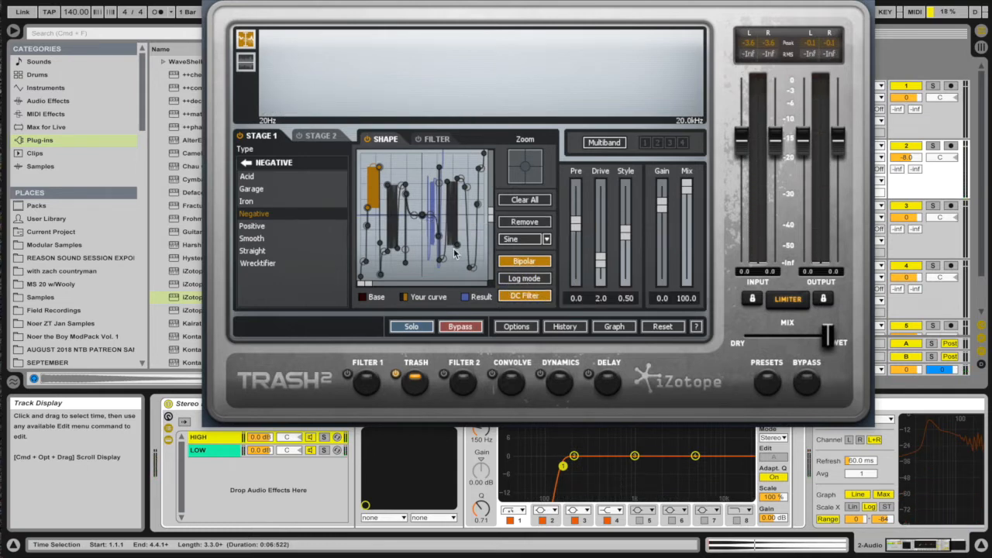
# Compare the kick with the DC Filter off and on, leaving the filter enabled
pyautogui.click(524, 300)
pyautogui.click(524, 300)
pyautogui.click(524, 300)
pyautogui.click(524, 298)
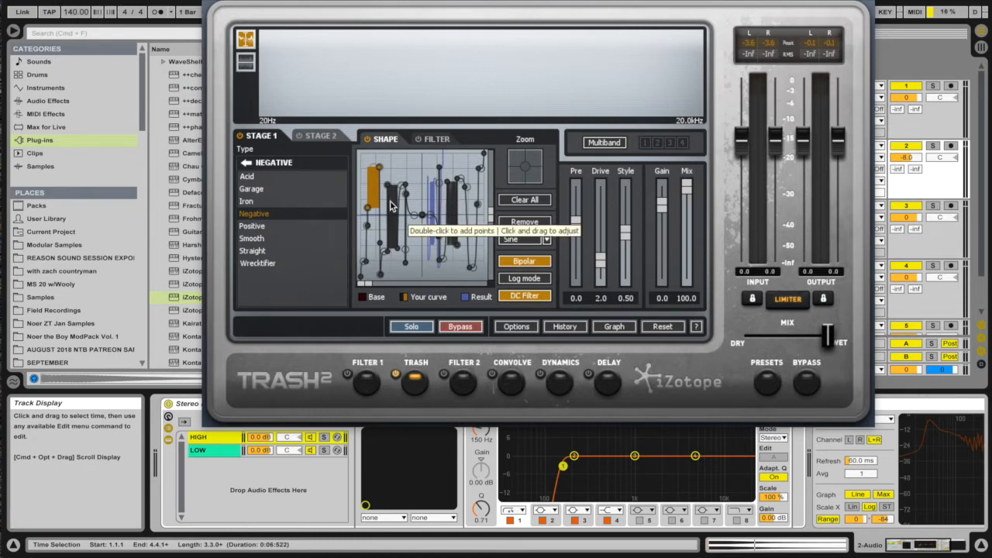
pyautogui.click(520, 301)
pyautogui.press('space')
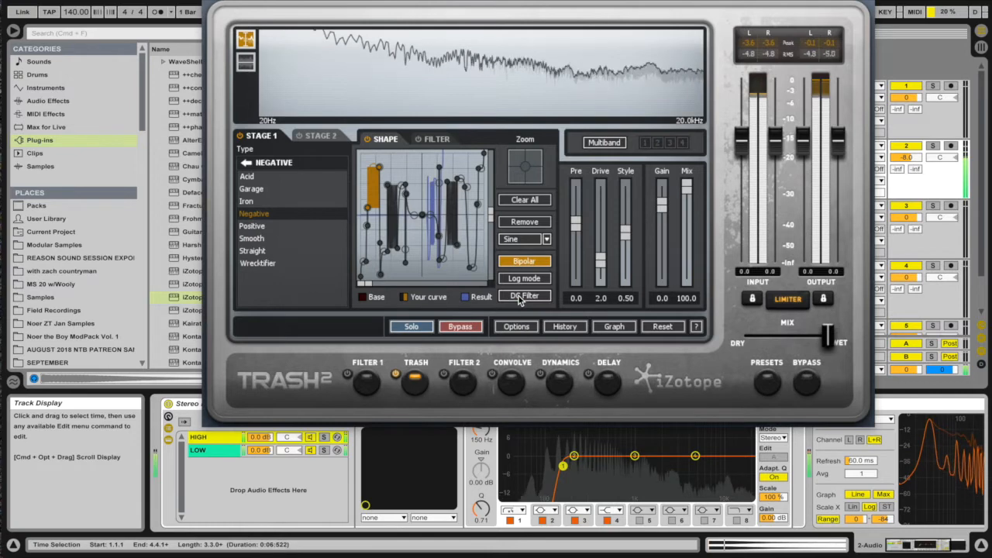
pyautogui.click(522, 300)
pyautogui.press('space')
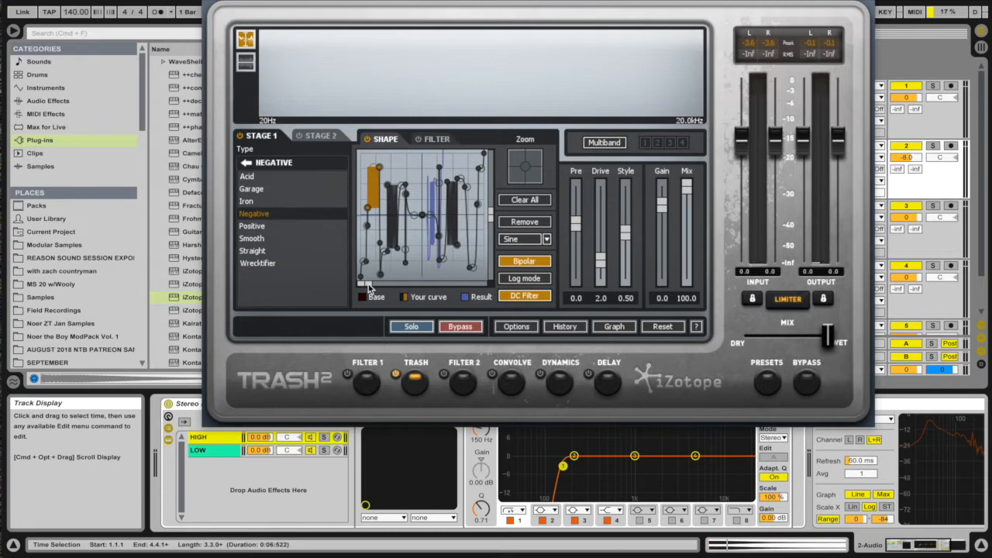
# Adjust the smoothing along the Shape graph's lower edge to soften the waveshaping curve while auditioning the kick
pyautogui.moveTo(366, 287); pyautogui.dragTo(426, 288)
pyautogui.press('space')
pyautogui.press('space')
pyautogui.moveTo(411, 286); pyautogui.dragTo(334, 287)
pyautogui.press('space')
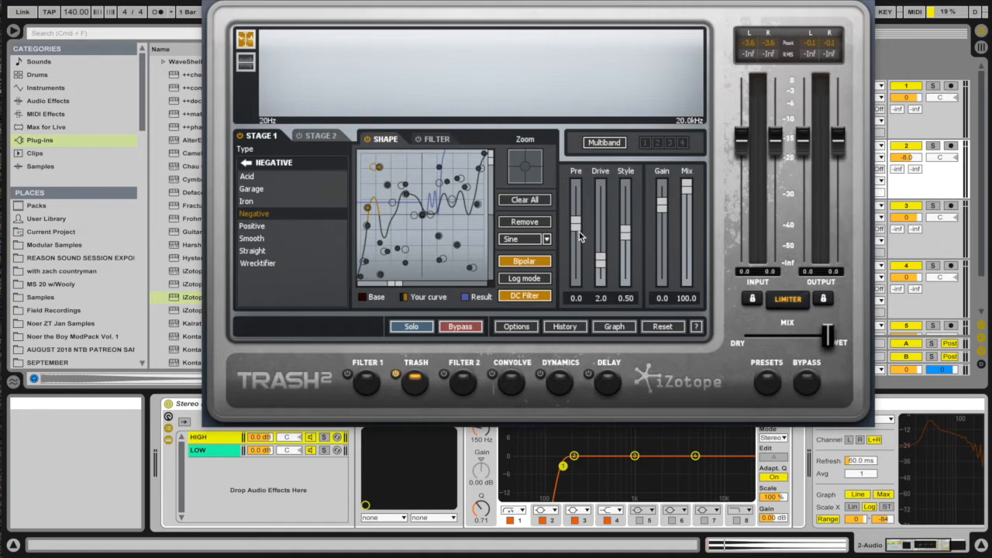
# Raise the Stage 1 Pre level to 12.5 and try Drive at 8.8 while playing the kick
pyautogui.moveTo(580, 230); pyautogui.dragTo(565, 213)
pyautogui.press('space')
pyautogui.moveTo(600, 255); pyautogui.dragTo(601, 197)
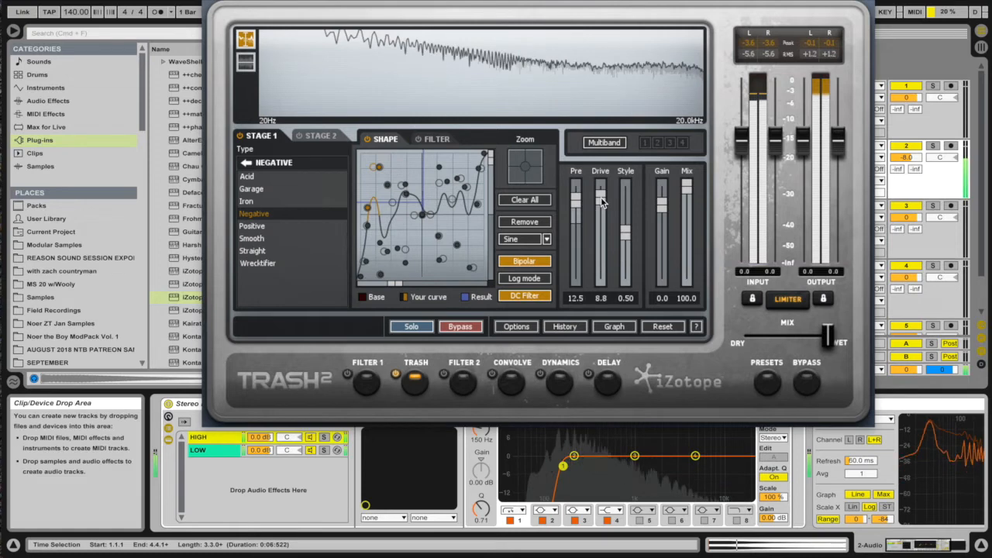
pyautogui.press('space')
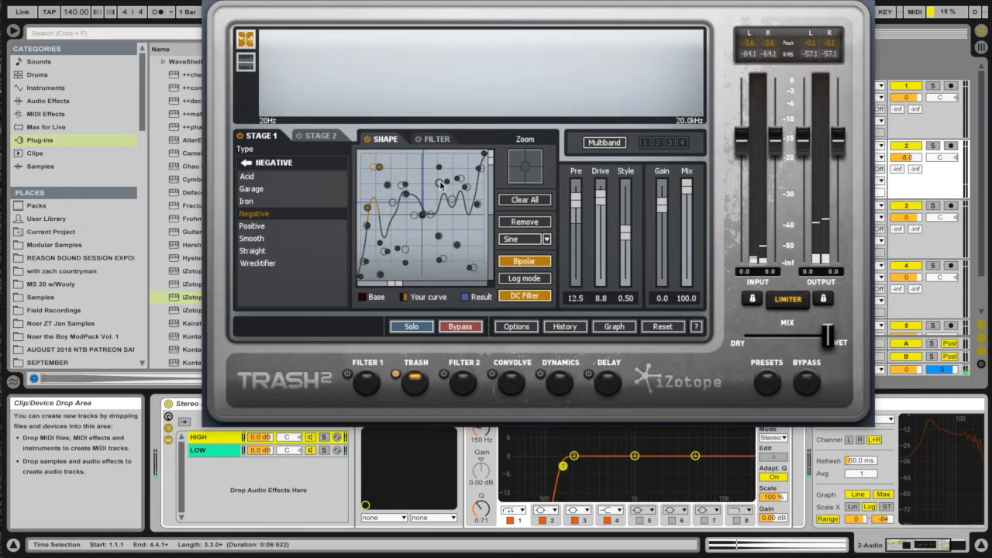
# Set Stage 1 Drive to 2.5 and Style to 0.23, trying Style at 0.00 during playback
pyautogui.moveTo(588, 197); pyautogui.dragTo(567, 259)
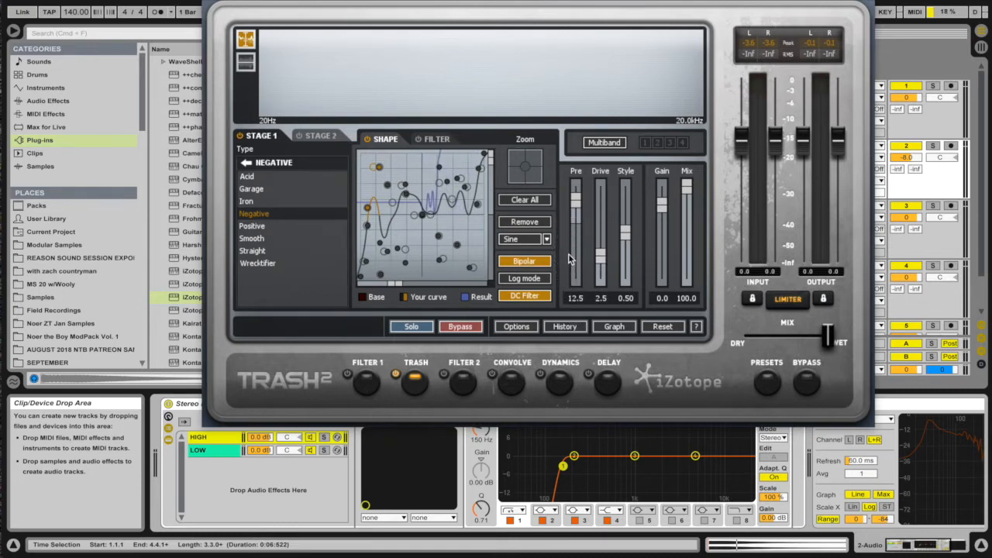
pyautogui.moveTo(625, 225); pyautogui.dragTo(605, 293)
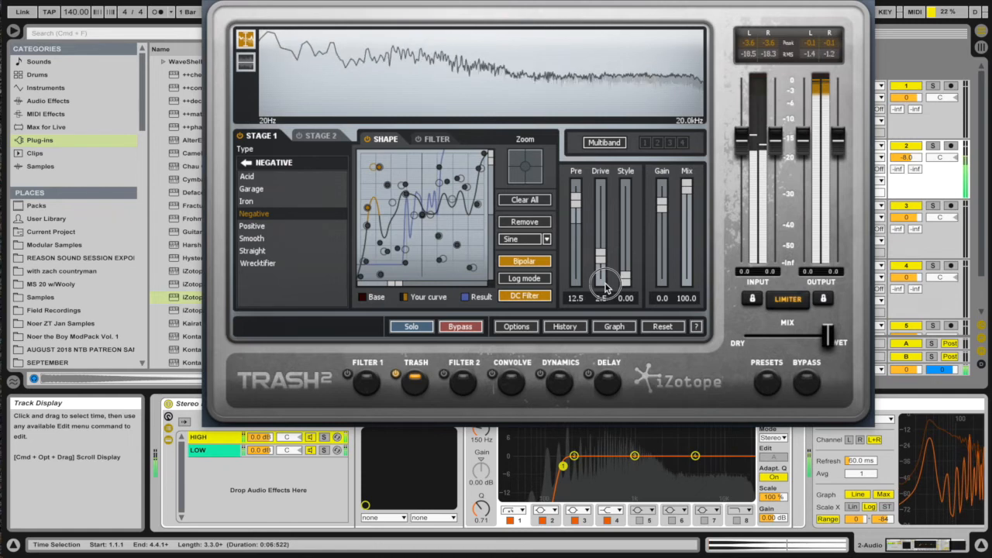
pyautogui.moveTo(605, 293); pyautogui.dragTo(602, 259)
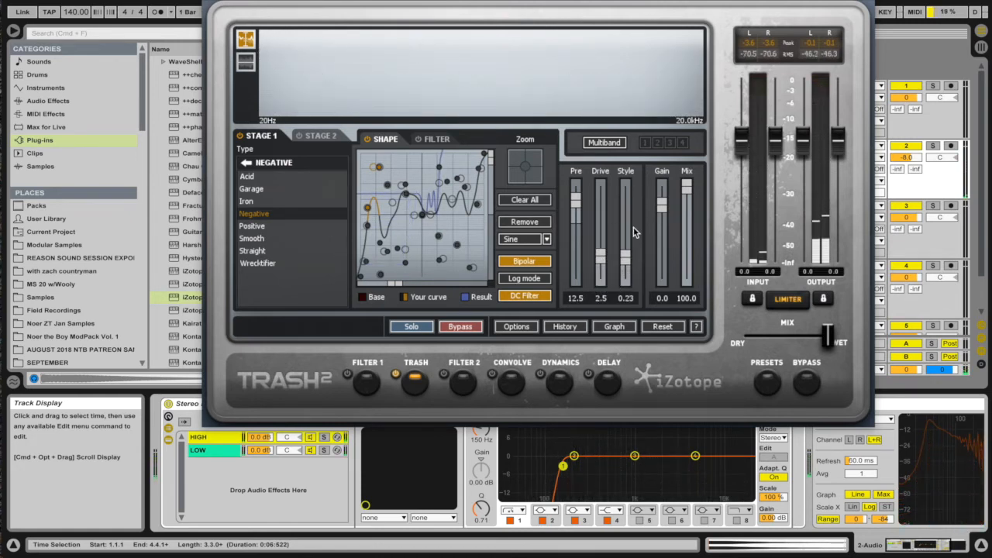
# Reduce the Stage 1 Mix to 56.0 and audition the kick with the blended distortion
pyautogui.moveTo(688, 214)
pyautogui.mouseDown()
pyautogui.moveTo(685, 231)
pyautogui.moveTo(688, 198)
pyautogui.mouseUp()
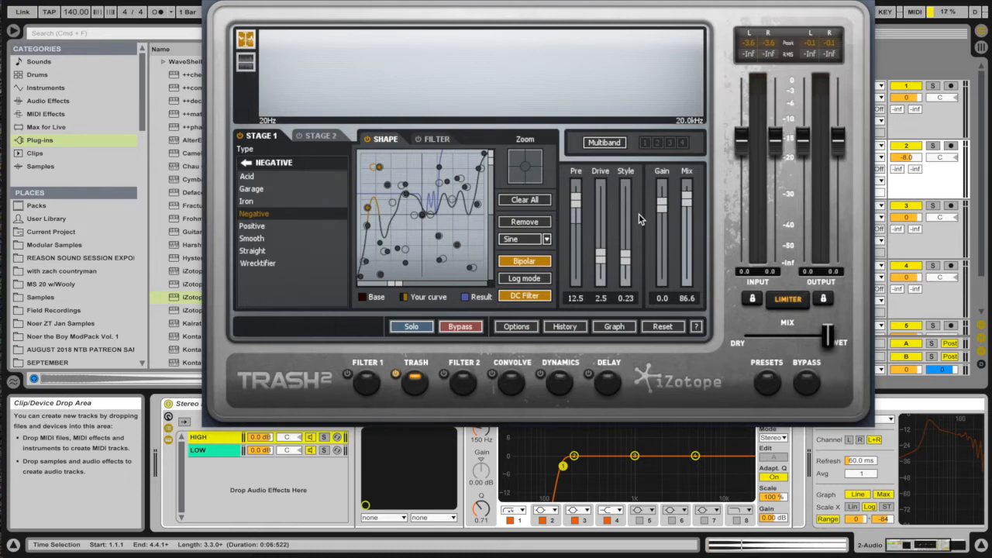
pyautogui.moveTo(684, 231); pyautogui.dragTo(684, 234)
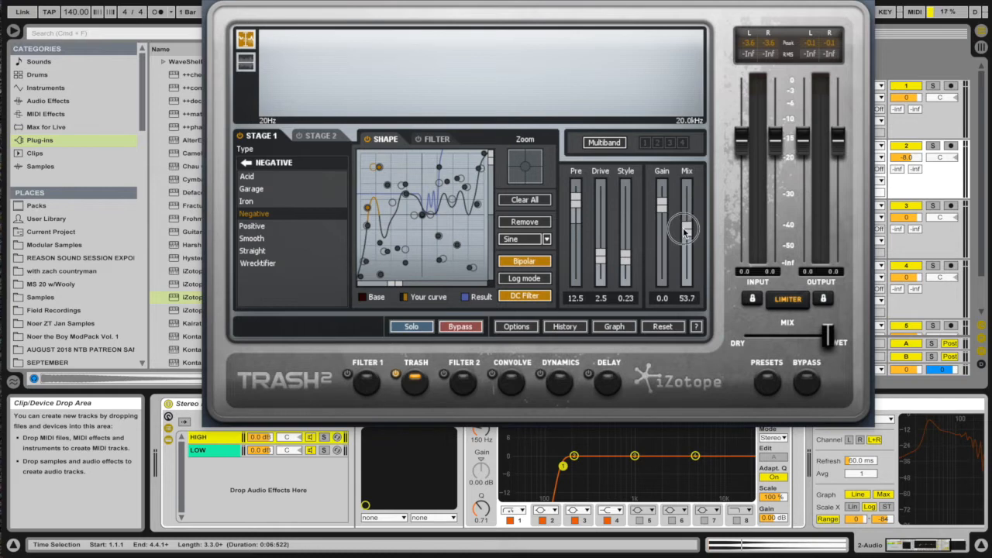
pyautogui.moveTo(810, 345)
pyautogui.mouseDown()
pyautogui.moveTo(756, 341)
pyautogui.moveTo(801, 333)
pyautogui.mouseUp()
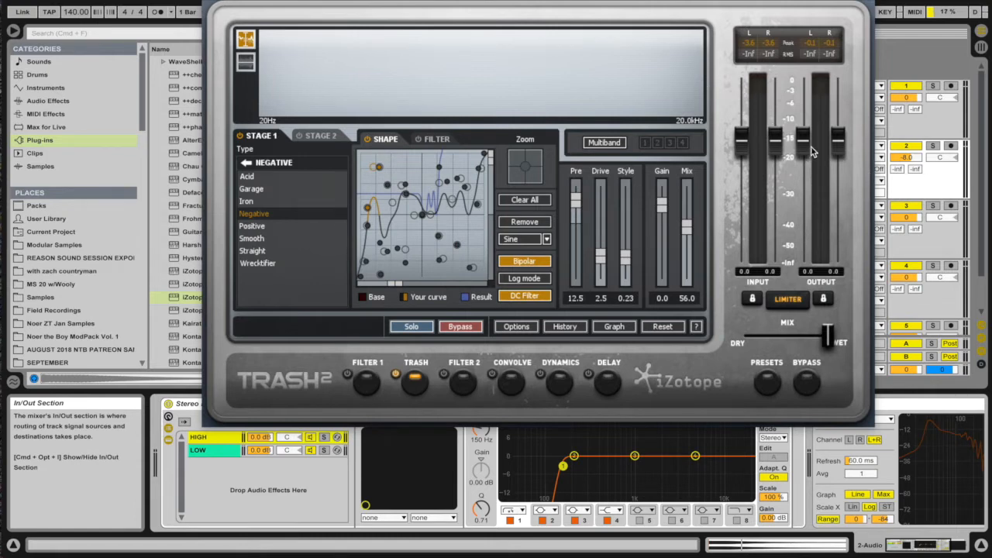
pyautogui.press('space')
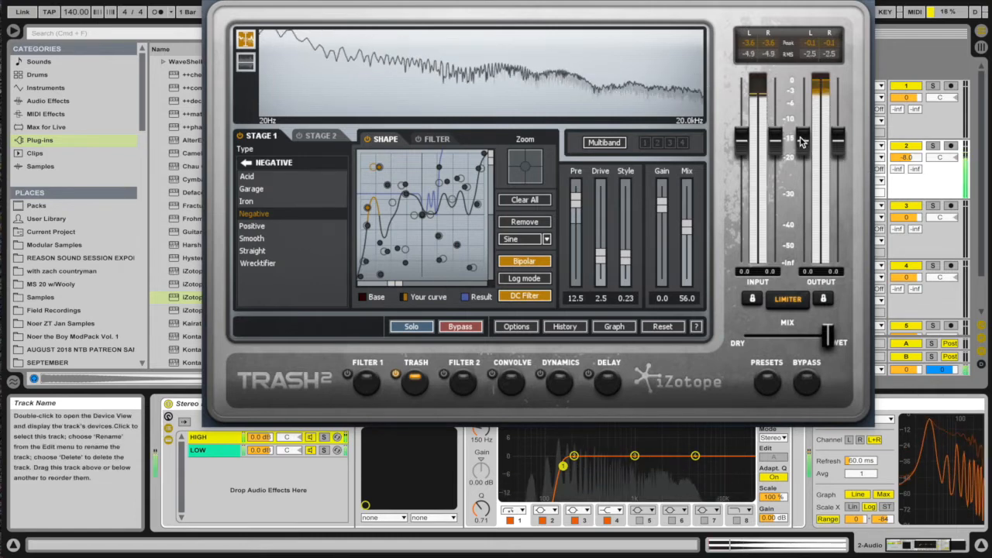
pyautogui.press('space')
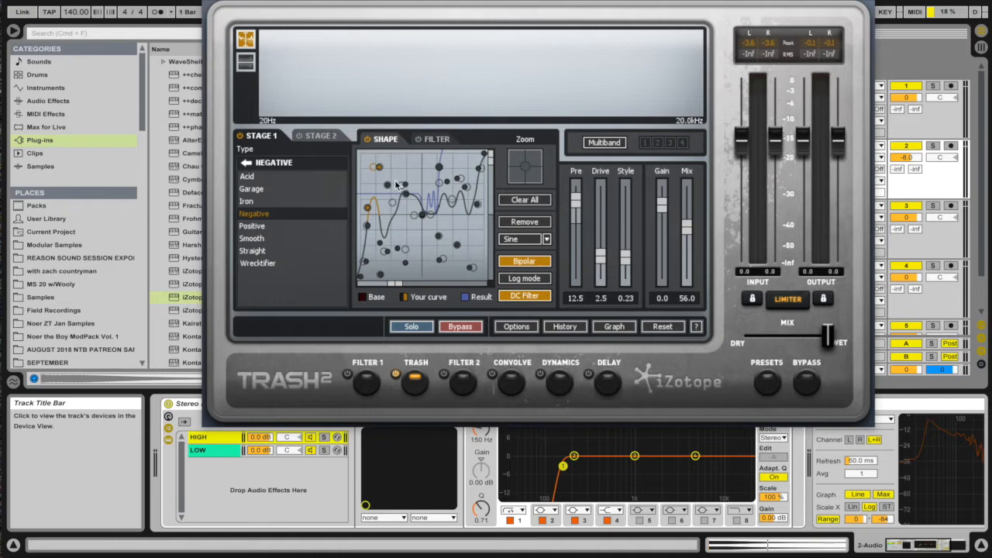
# Enable the Stage 2 distortion and return to the Stage 1 settings
pyautogui.click(318, 136)
pyautogui.click(300, 137)
pyautogui.click(265, 137)
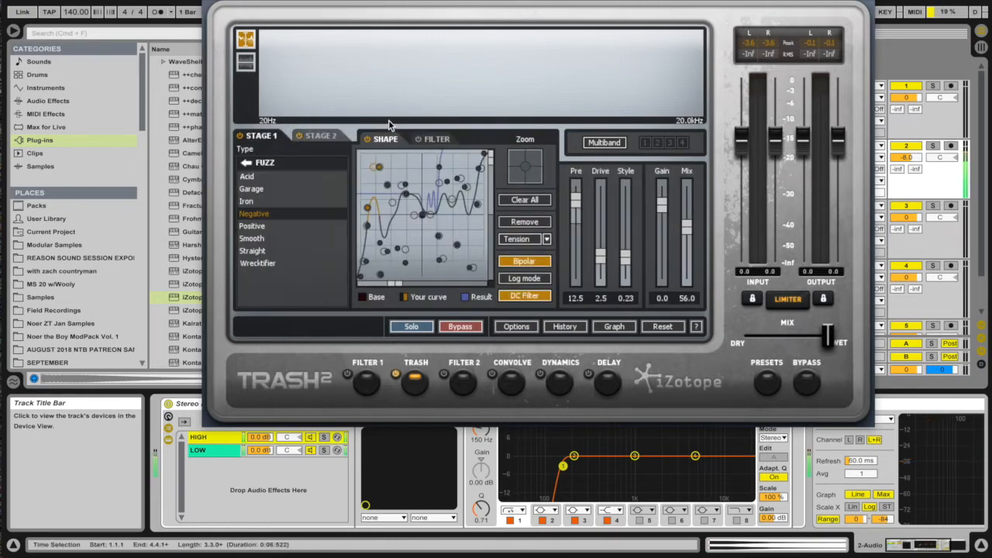
# Audition the Heavy types Citrus Pulp and Cracked Actor in Stage 2 and choose Hot Tin Roof as its distortion type
pyautogui.press('space')
pyautogui.press('space')
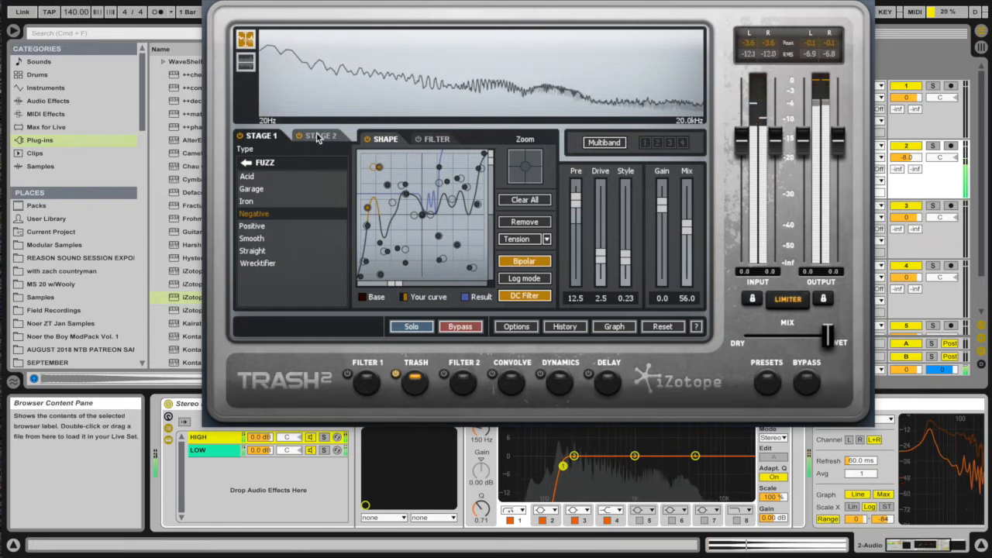
pyautogui.click(318, 137)
pyautogui.click(254, 235)
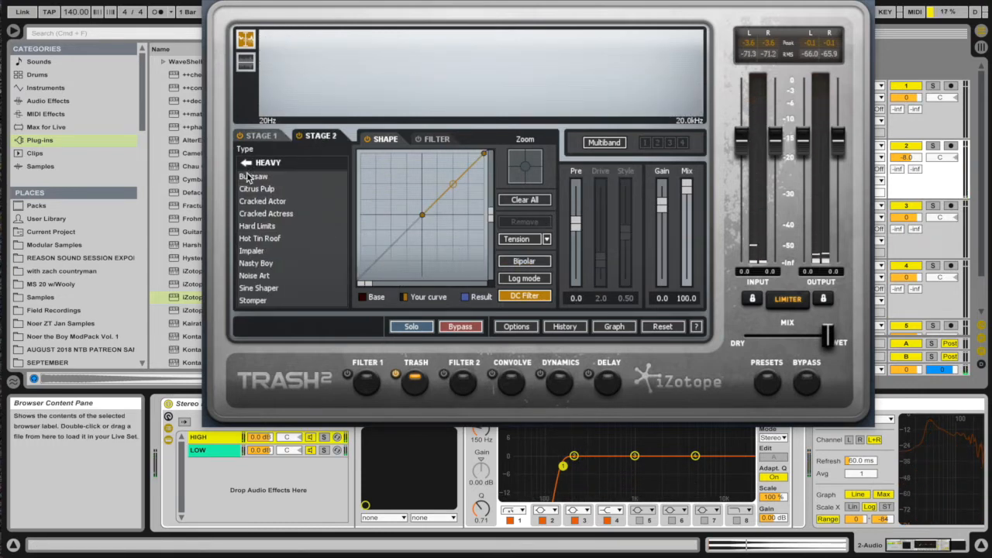
pyautogui.click(263, 191)
pyautogui.press('space')
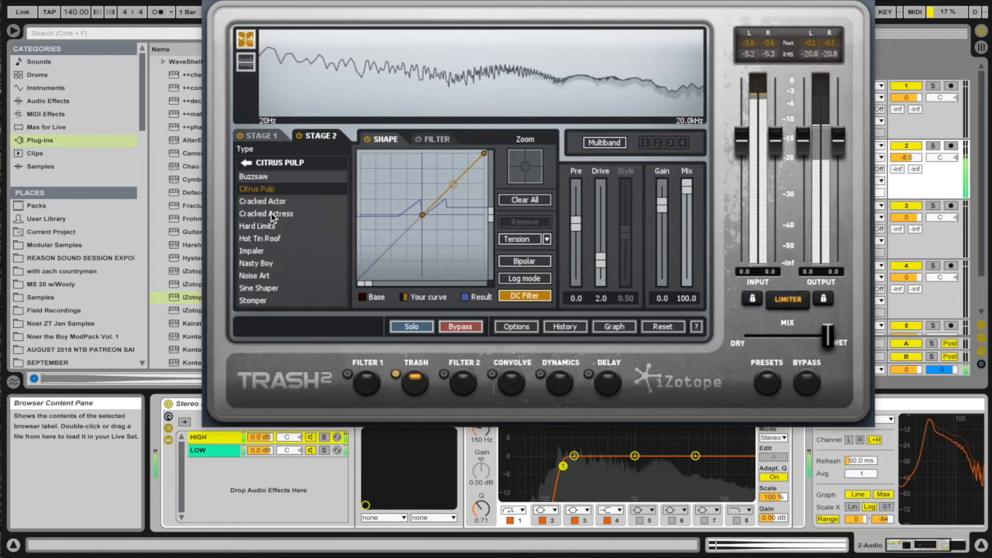
pyautogui.click(279, 203)
pyautogui.click(279, 239)
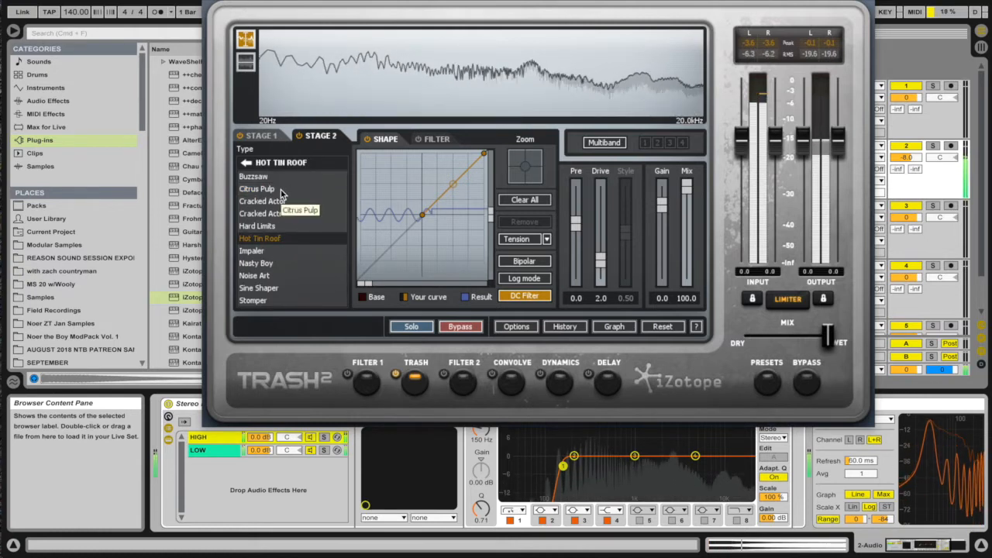
pyautogui.press('space')
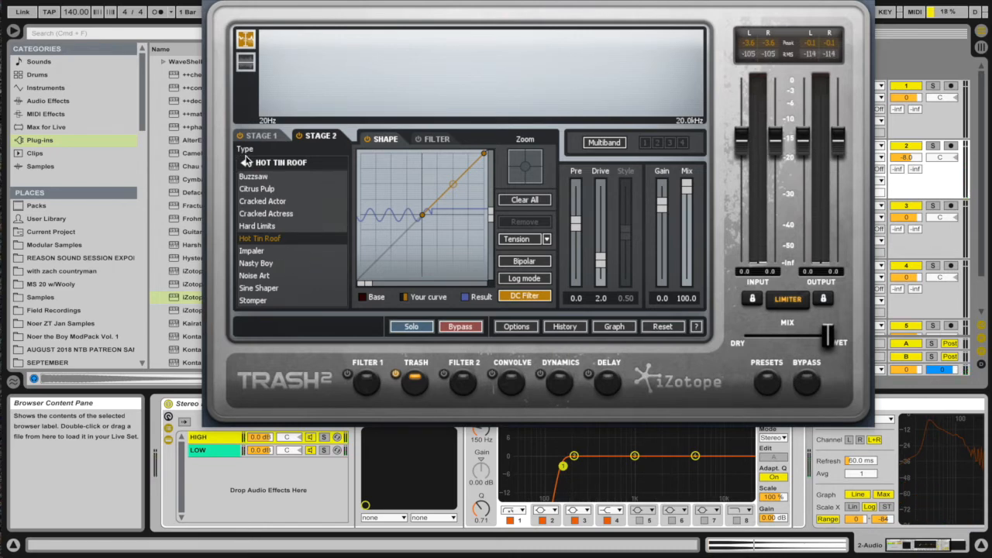
# Add Stage 2 shape points at about (0.81, 0.21), (0.30, 0.78) and (0.44, -0.92) during playback, and move the second one to (0.33, -0.56)
pyautogui.click(472, 201)
pyautogui.click(441, 170)
pyautogui.click(449, 271)
pyautogui.press('space')
pyautogui.click(462, 161)
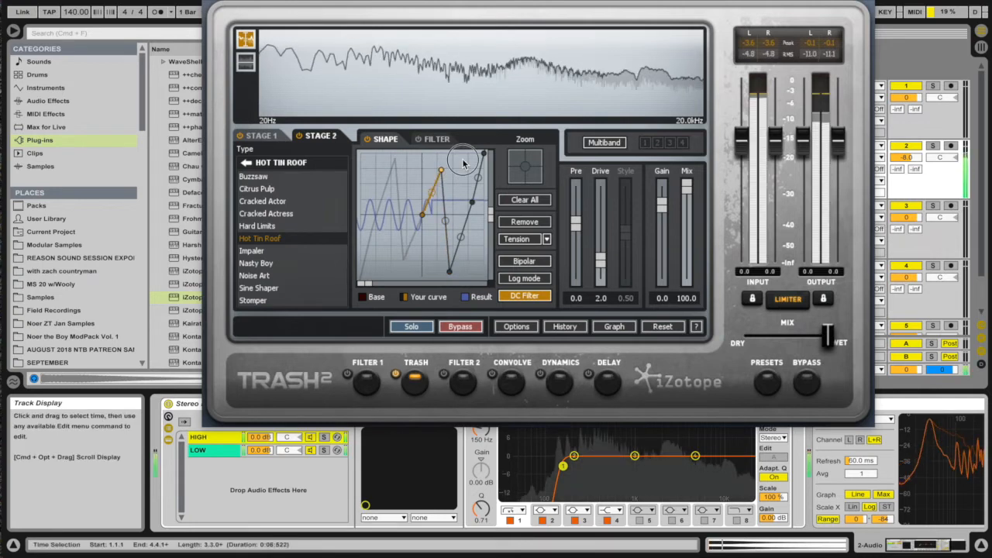
pyautogui.moveTo(441, 169); pyautogui.dragTo(443, 250)
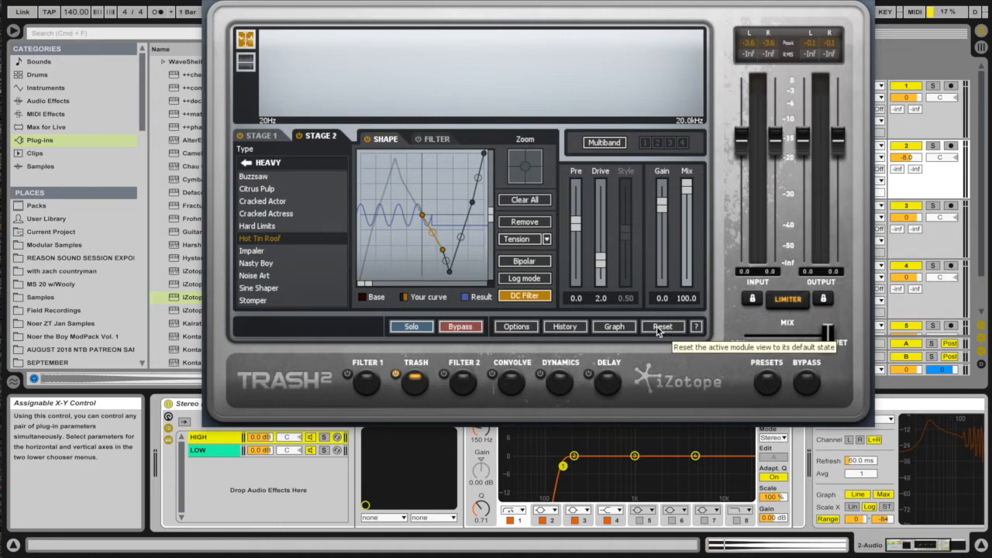
# Open the plug-in's edit history and audition earlier states, including the Filter DC Offset: On entry before the Stage 1 smoothing changes
pyautogui.click(569, 329)
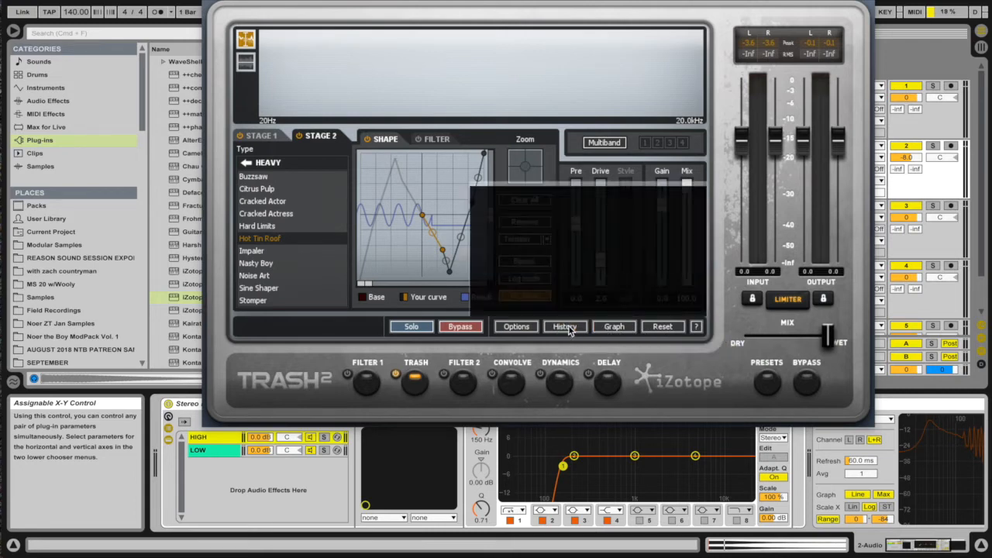
pyautogui.scroll(5, 567, 259)
pyautogui.scroll(6, 567, 259)
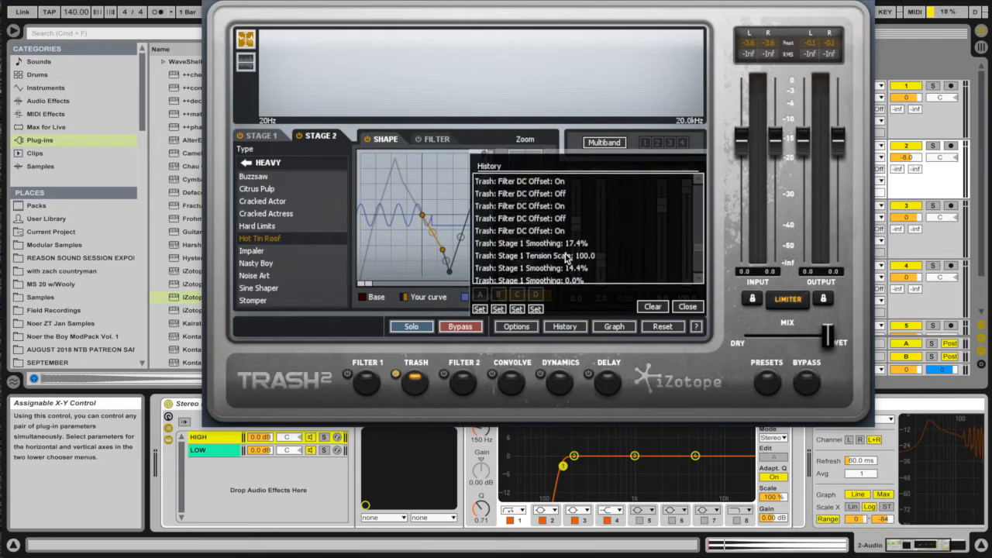
pyautogui.scroll(5, 518, 224)
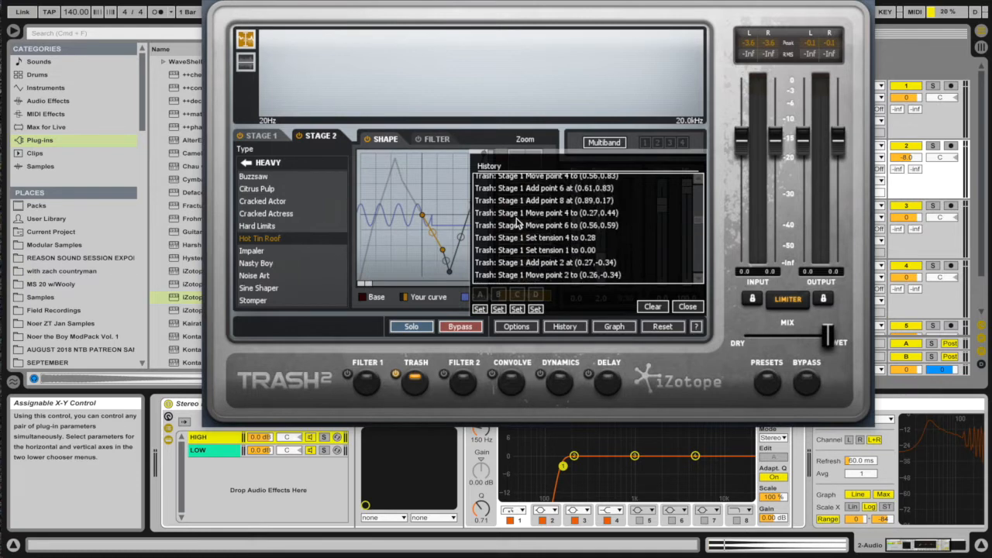
pyautogui.scroll(4, 523, 213)
pyautogui.press('space')
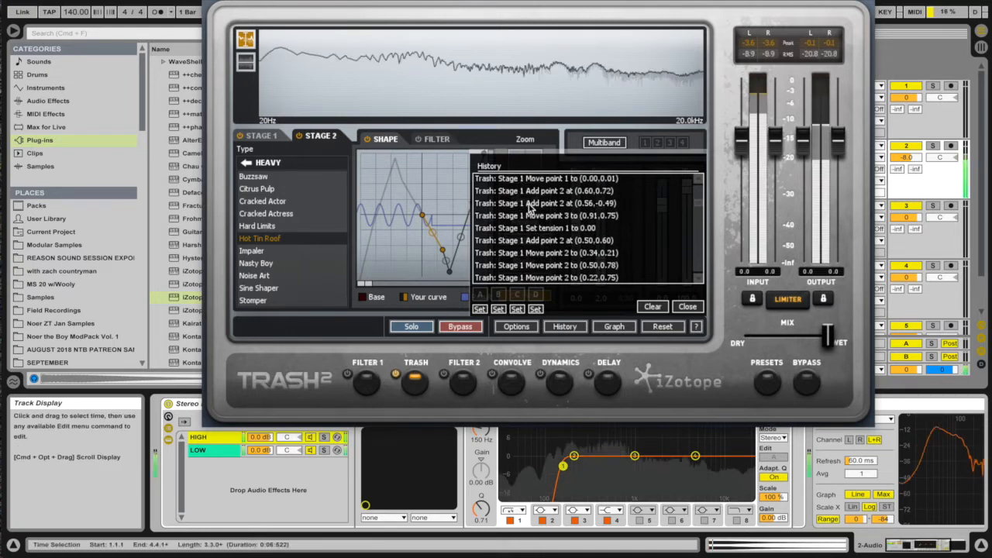
pyautogui.scroll(-10, 543, 236)
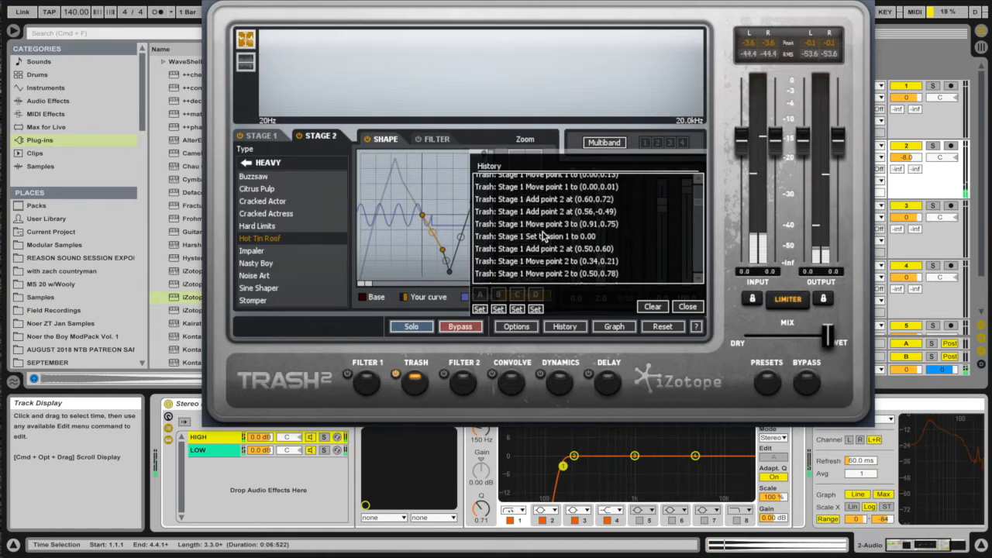
pyautogui.click(533, 222)
pyautogui.scroll(-10, 533, 254)
pyautogui.click(537, 239)
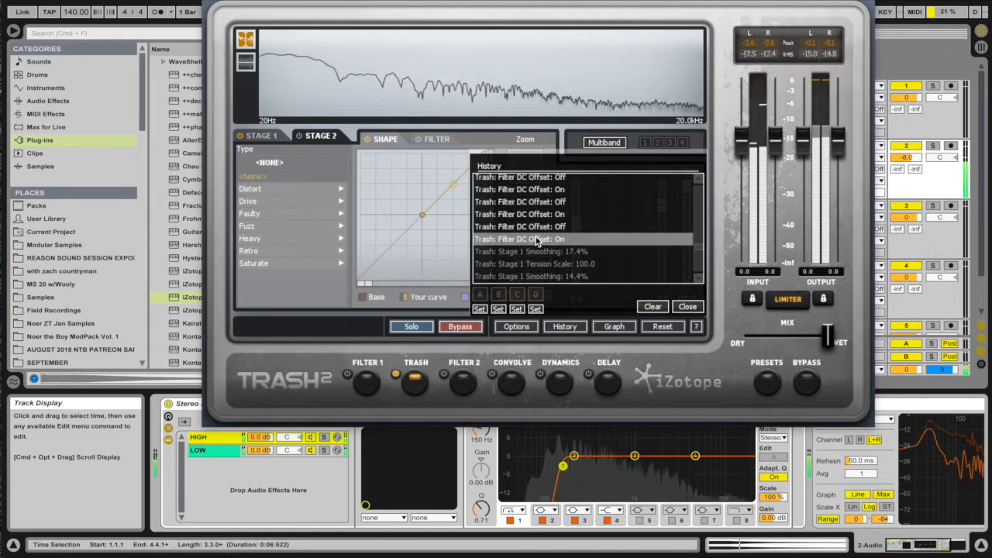
# Audition the history state where Stage 2 point 2 was added, restore the latest Filter 1 Bypass: On state, and close the history
pyautogui.scroll(-10, 539, 238)
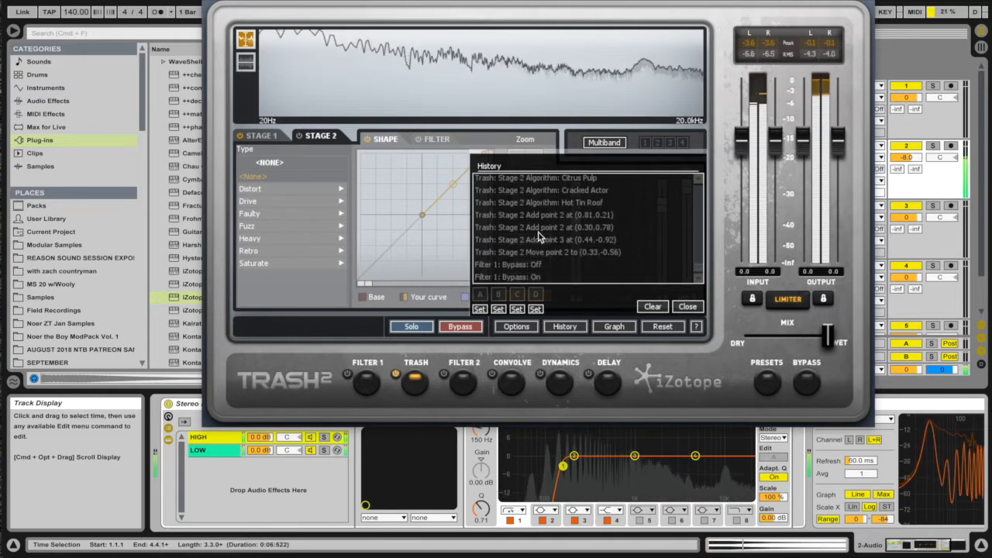
pyautogui.click(525, 227)
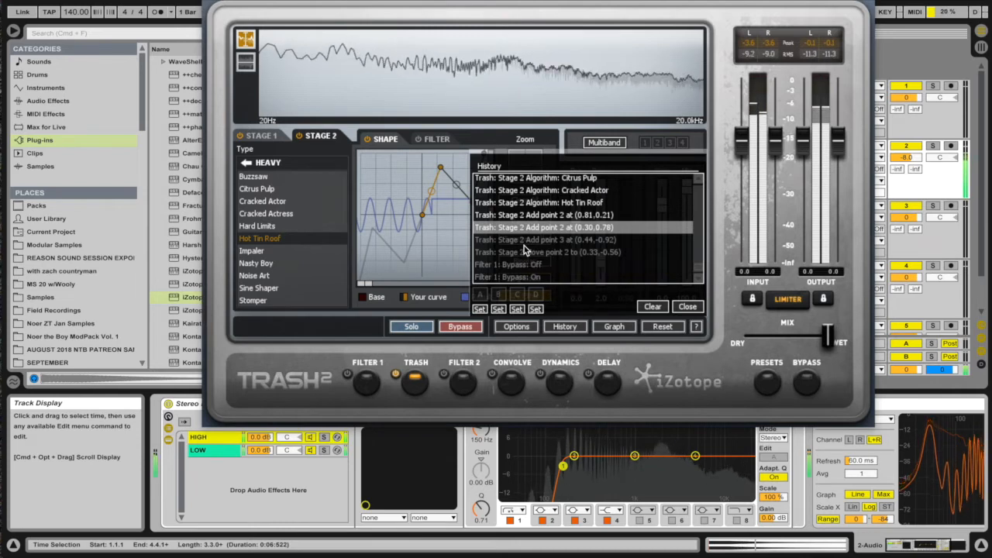
pyautogui.click(513, 277)
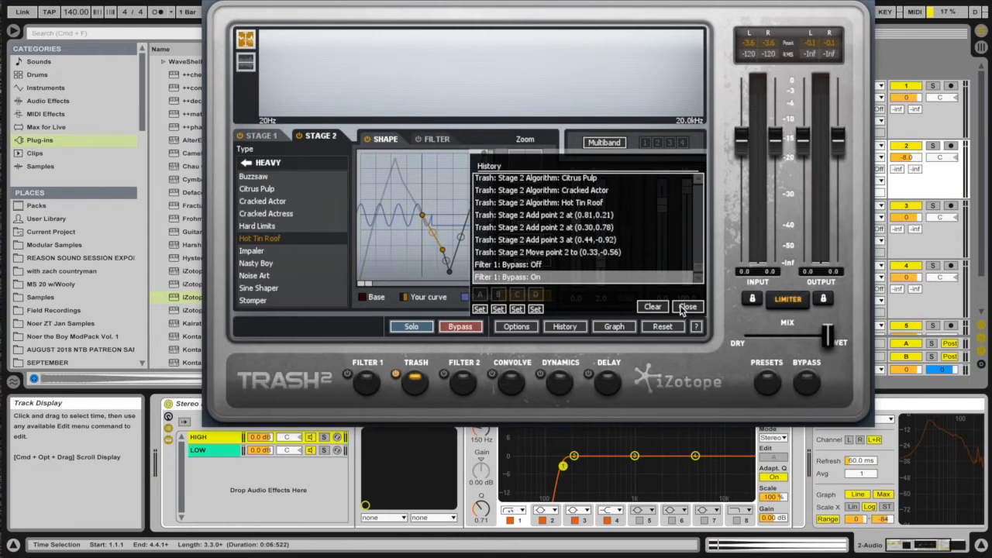
pyautogui.scroll(5, 616, 233)
pyautogui.scroll(-5, 616, 234)
pyautogui.click(687, 307)
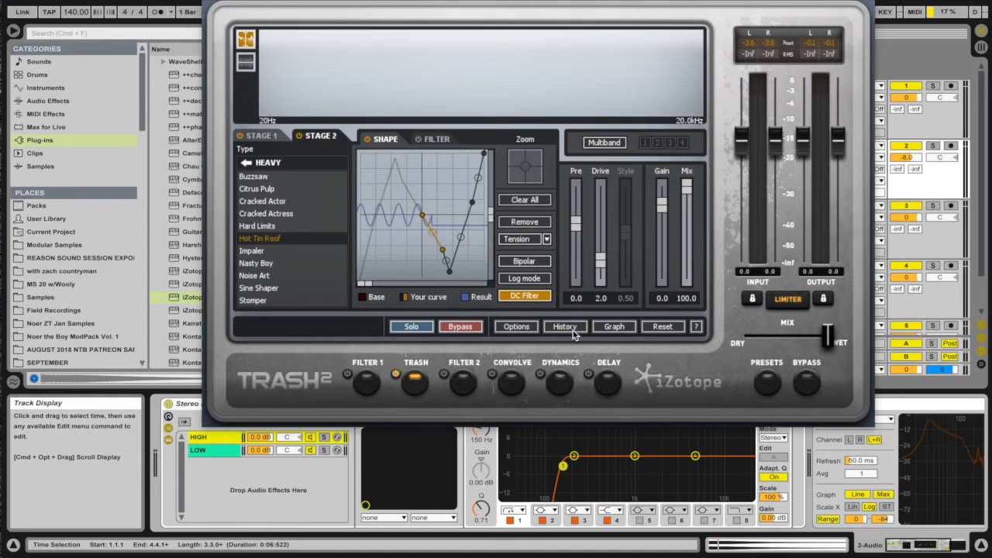
# Try the Stage 1 filter during playback with its lower node at about 900 Hz and -3.8 dB, and switch the filter off
pyautogui.click(318, 137)
pyautogui.press('space')
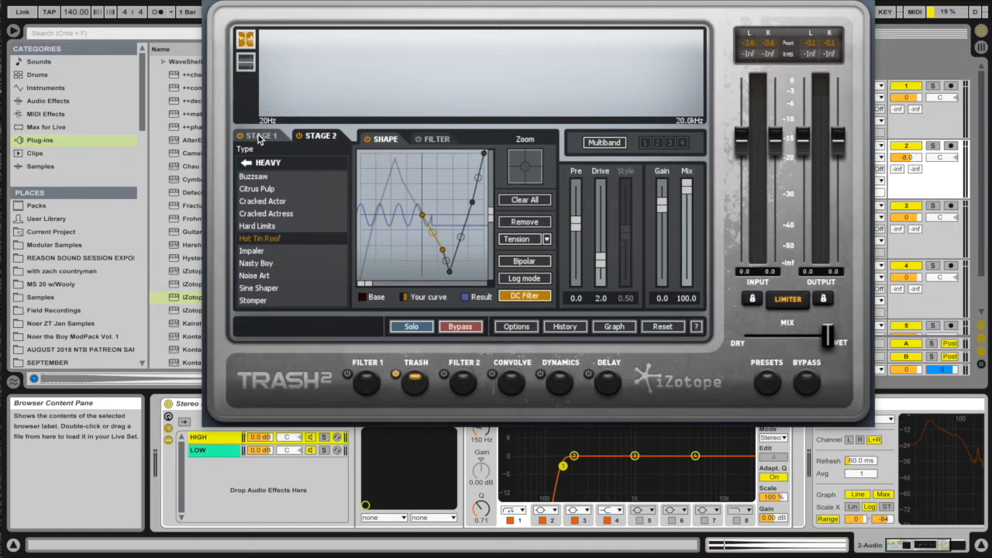
pyautogui.click(261, 136)
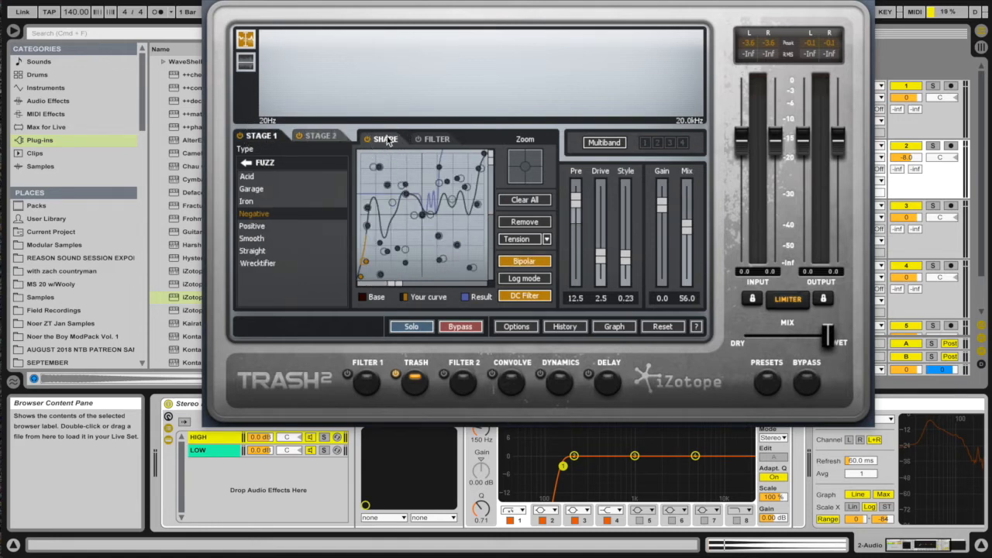
pyautogui.click(438, 140)
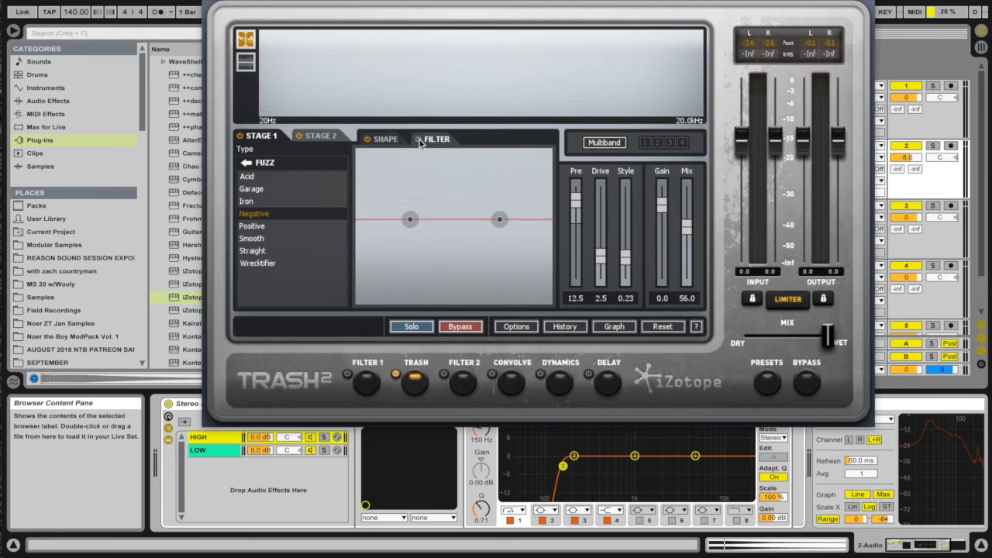
pyautogui.click(419, 140)
pyautogui.press('space')
pyautogui.moveTo(410, 223); pyautogui.dragTo(433, 234)
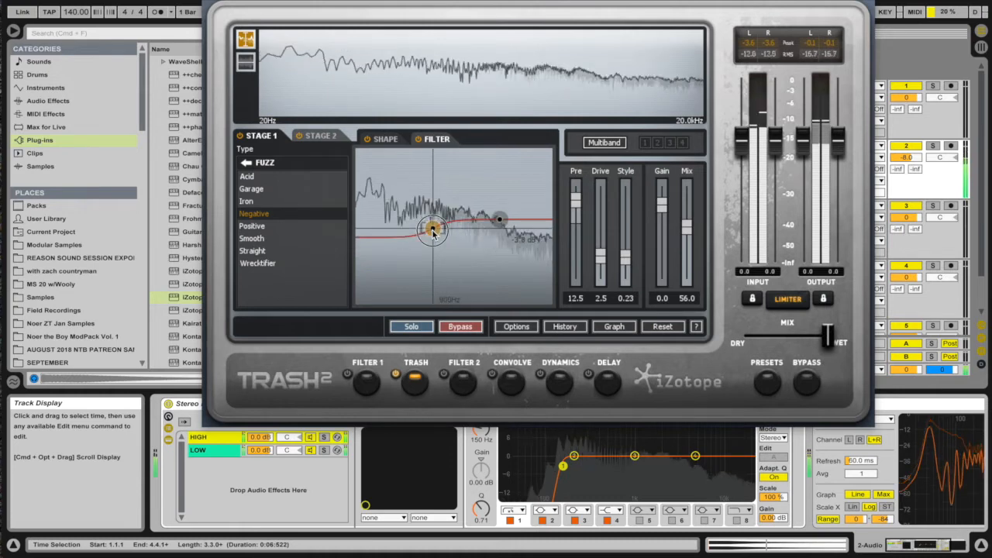
pyautogui.click(419, 142)
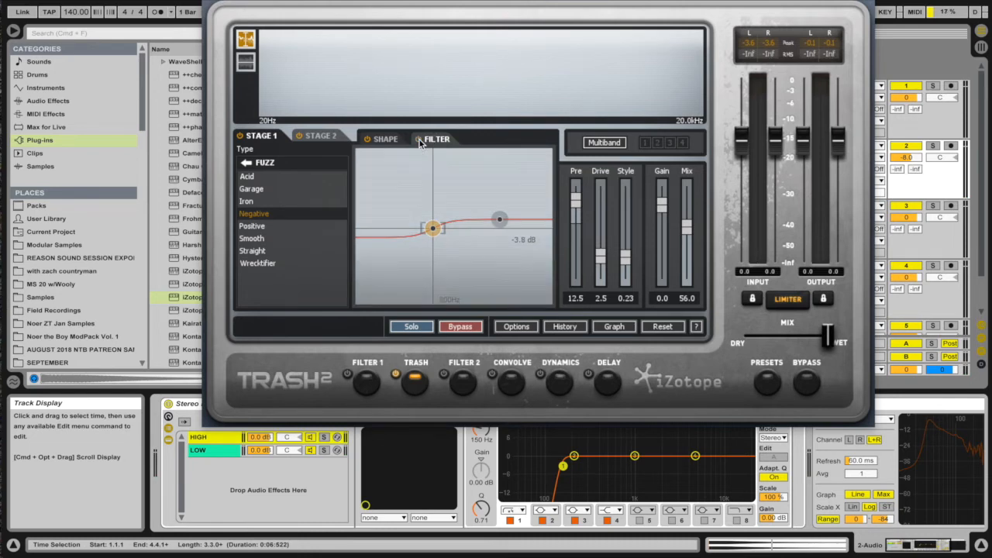
pyautogui.click(320, 138)
pyautogui.click(259, 139)
pyautogui.click(318, 137)
pyautogui.click(262, 138)
pyautogui.click(310, 137)
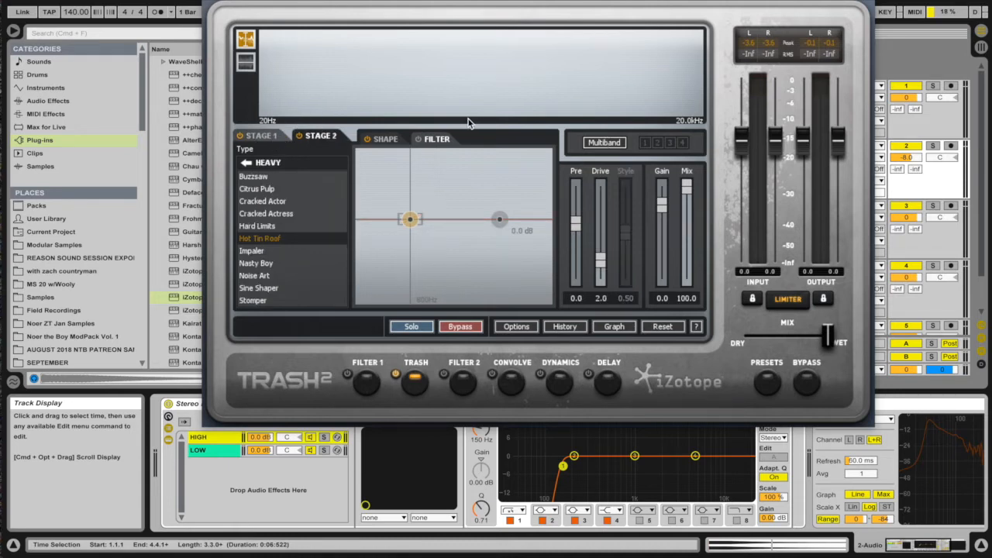
# Enable multiband processing, show the Stage 1 settings, and select the middle and high bands in turn
pyautogui.click(605, 143)
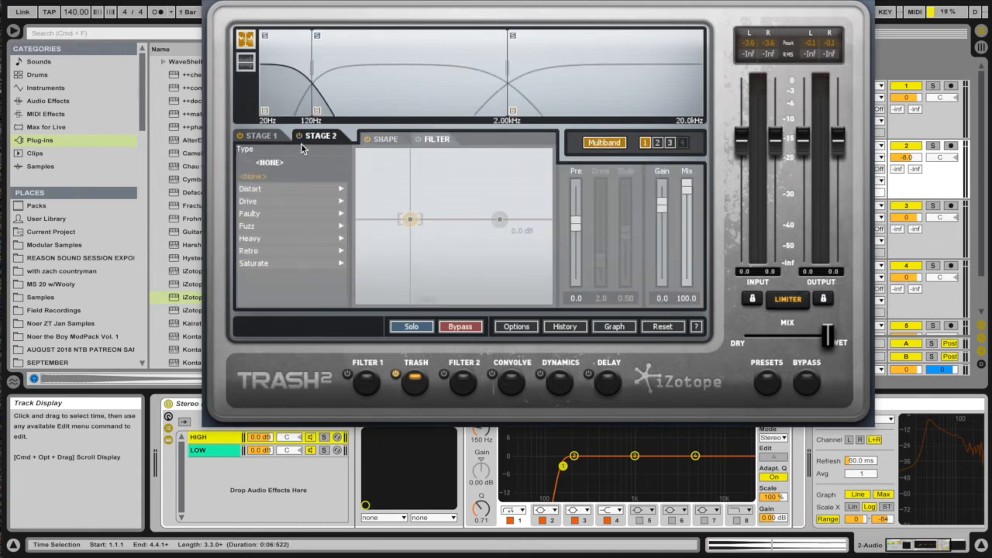
pyautogui.click(262, 137)
pyautogui.click(378, 90)
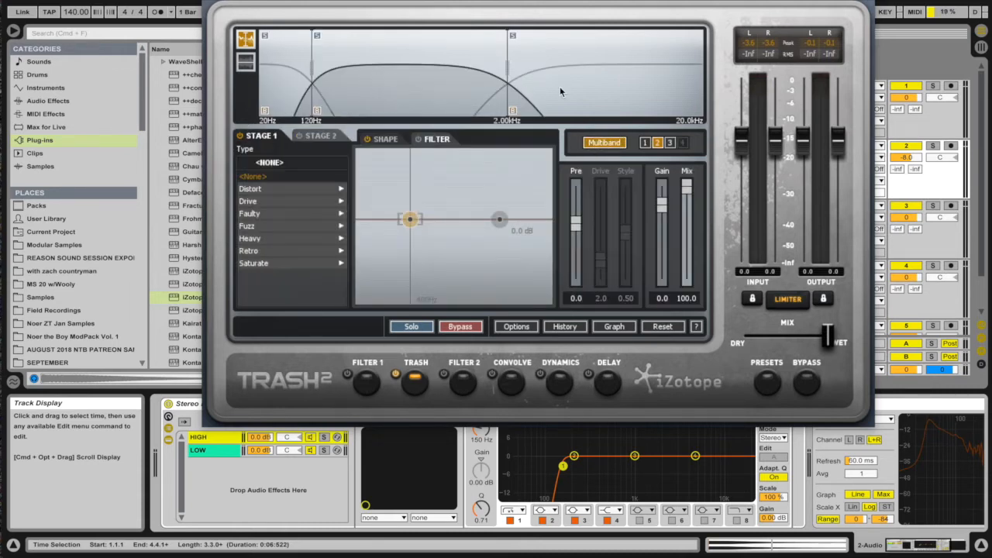
pyautogui.click(599, 88)
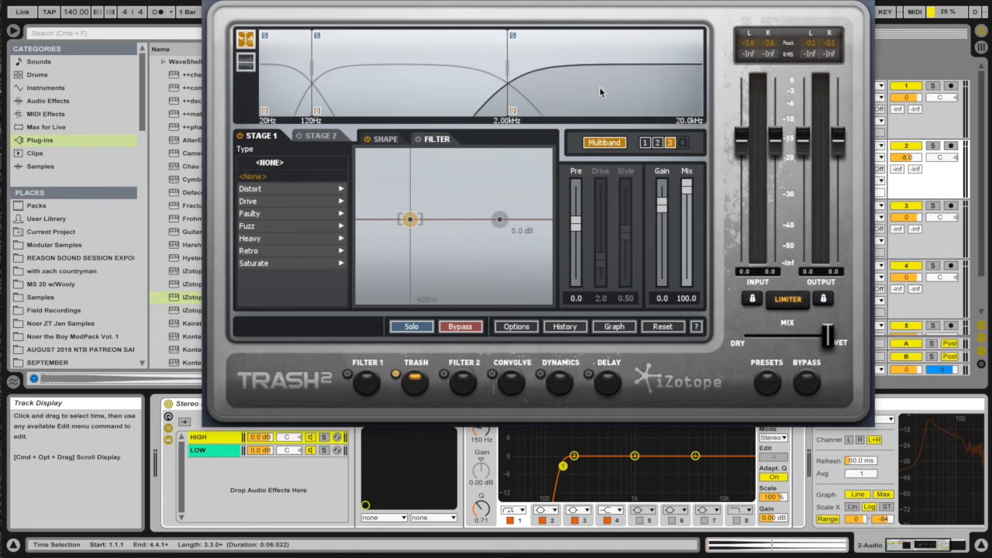
# Compare the separate Stage 1 settings of frequency bands 1, 2 and 3
pyautogui.click(287, 95)
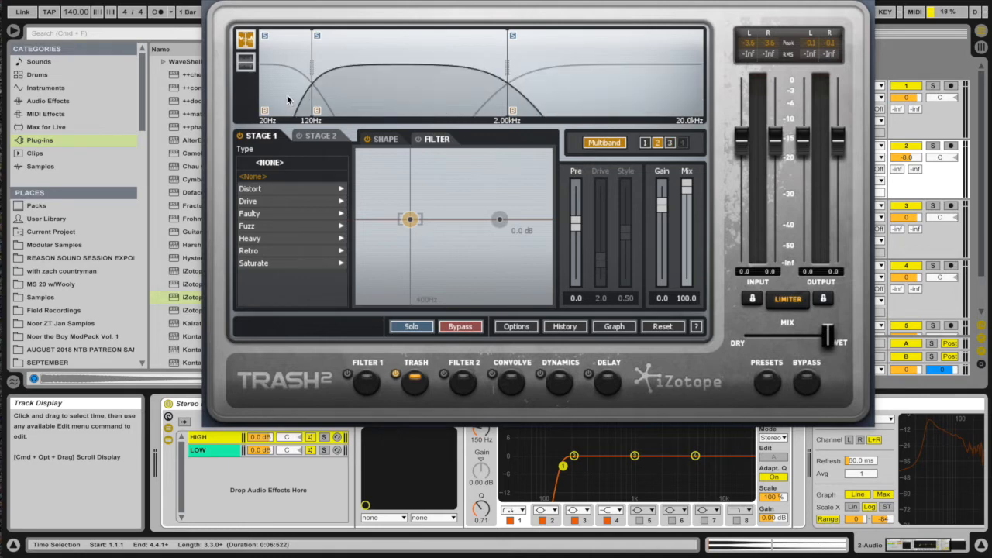
pyautogui.click(411, 87)
pyautogui.click(632, 90)
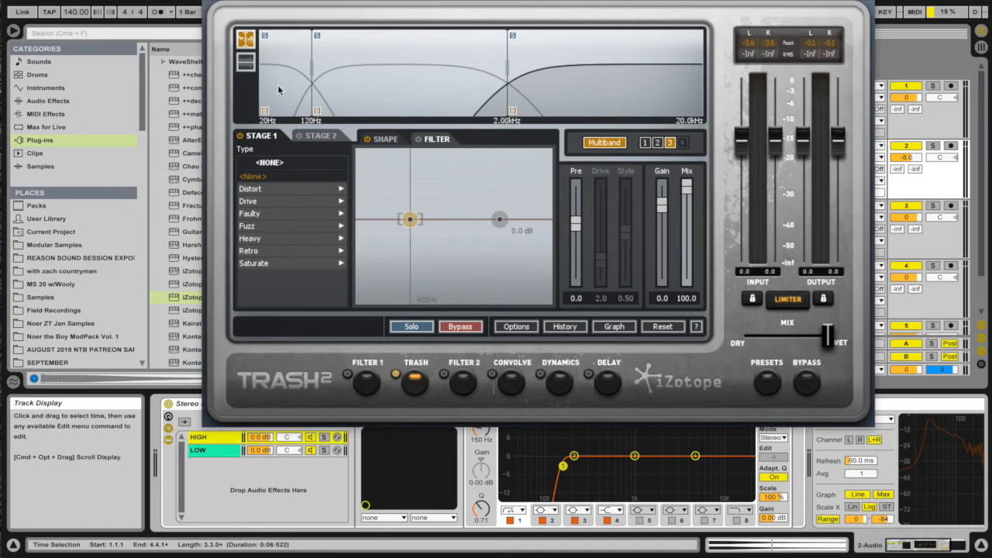
pyautogui.click(656, 142)
pyautogui.click(645, 142)
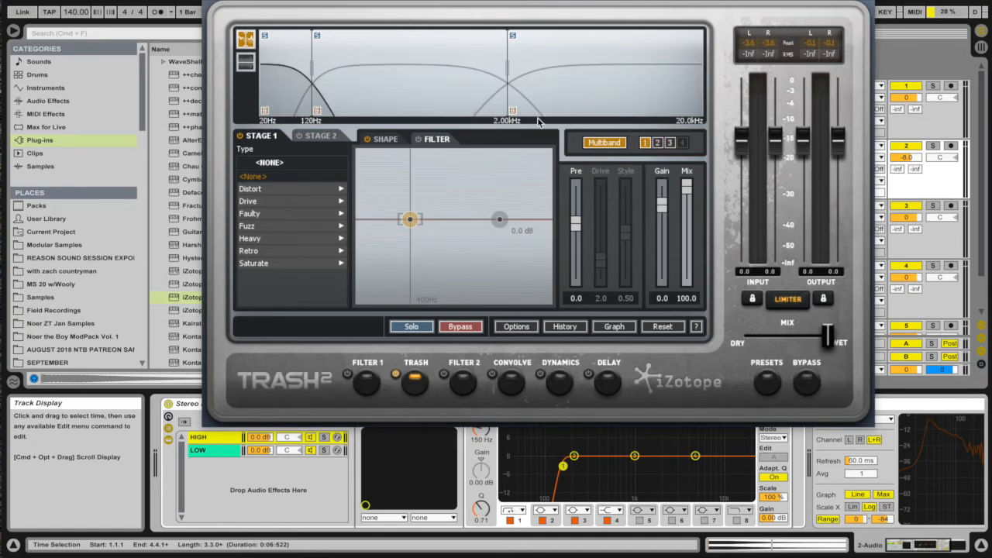
pyautogui.click(410, 86)
pyautogui.click(550, 89)
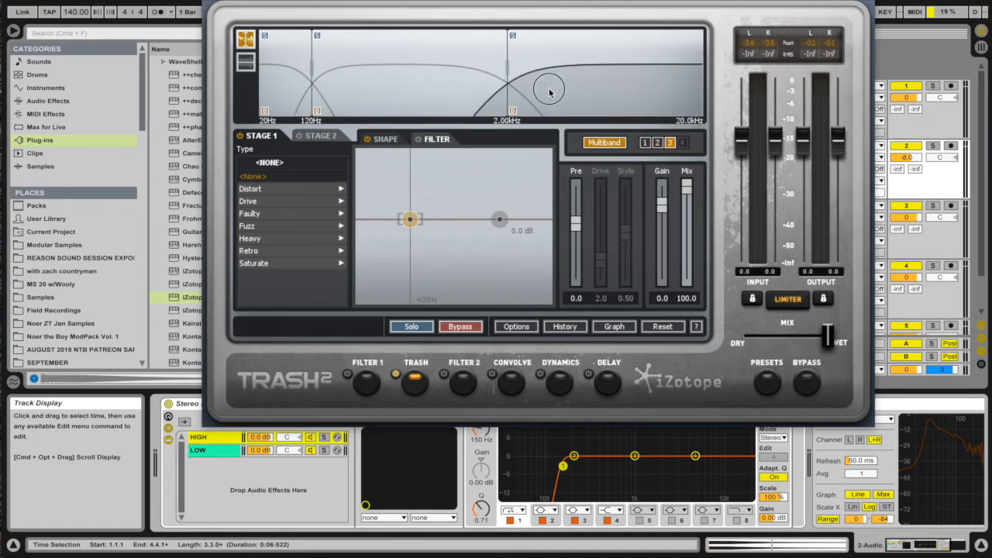
pyautogui.click(656, 143)
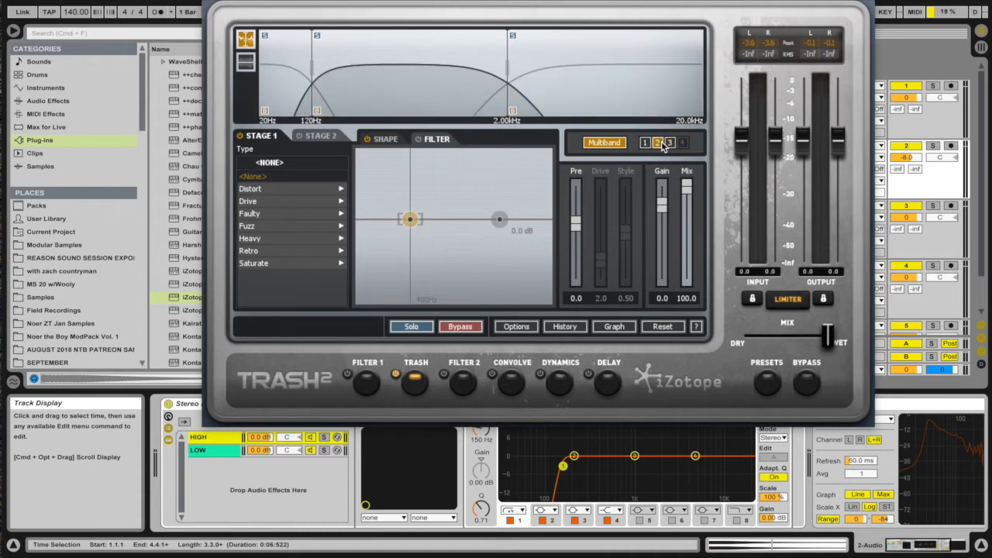
pyautogui.click(645, 142)
pyautogui.click(658, 142)
# Insert a fourth band in the high range and move the upper two crossovers to about 11.4 kHz and 1.22 kHz
pyautogui.rightClick(599, 72)
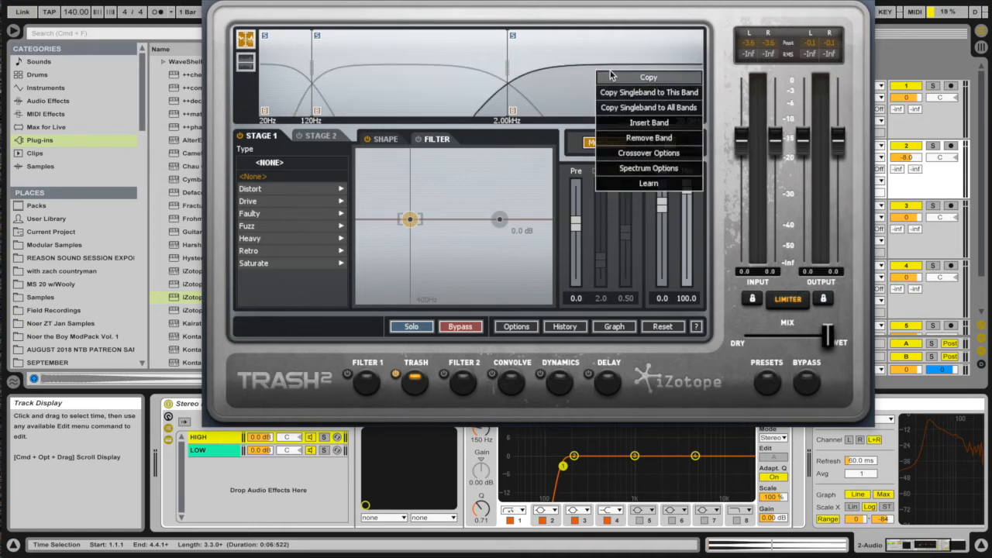
pyautogui.click(640, 123)
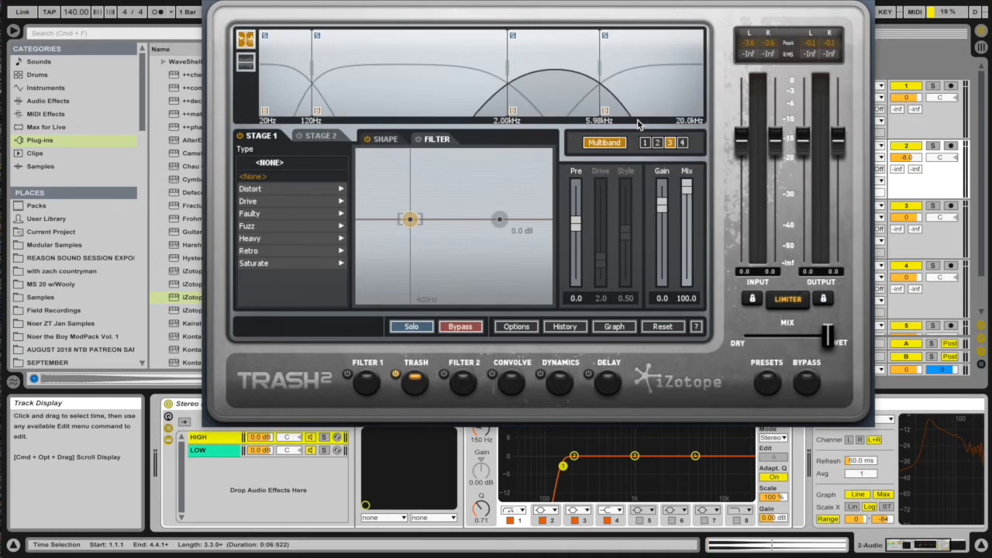
pyautogui.click(682, 142)
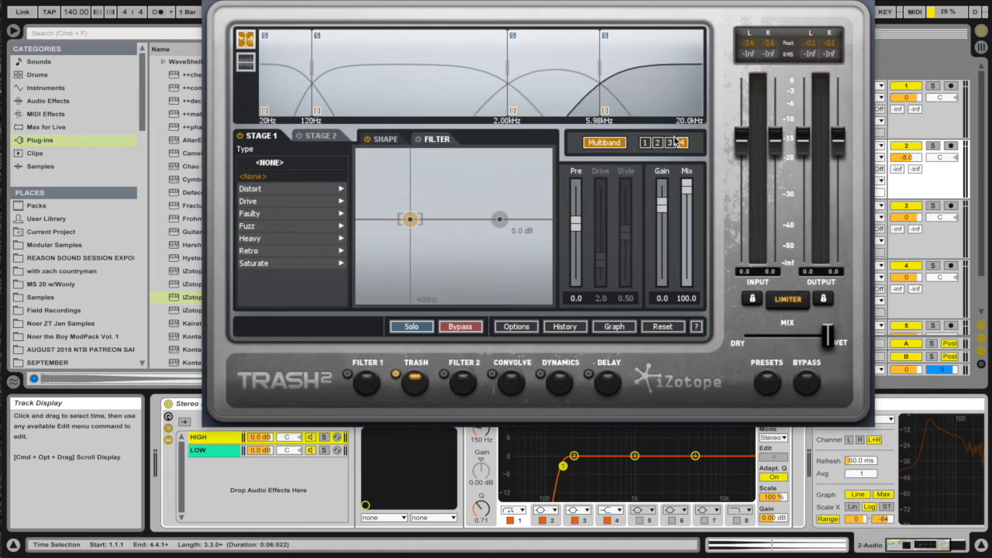
pyautogui.moveTo(599, 72); pyautogui.dragTo(656, 63)
pyautogui.moveTo(508, 71); pyautogui.dragTo(466, 66)
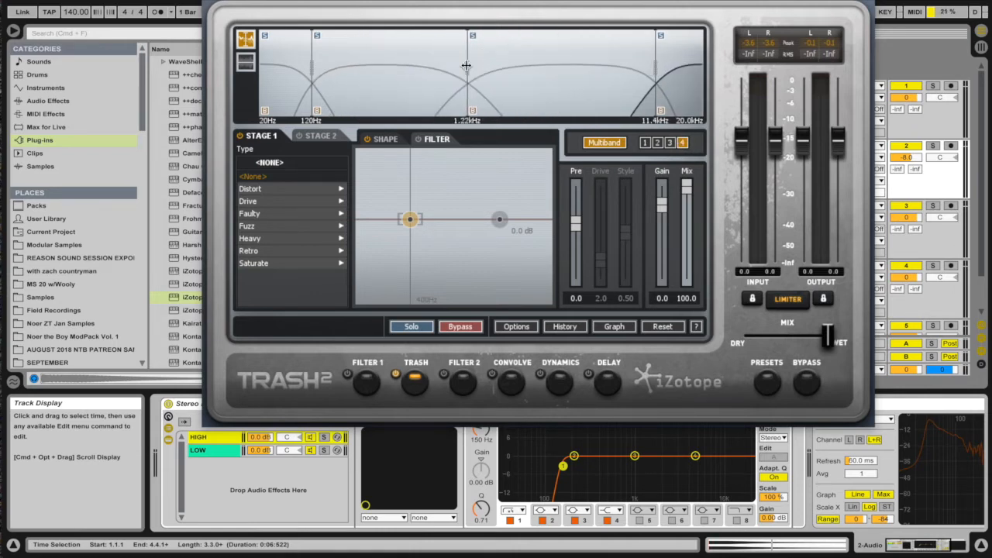
# Move the highest crossover down to about 4.5 kHz, try enabling Stage 2 for band 4, and return to Stage 1
pyautogui.moveTo(656, 65); pyautogui.dragTo(577, 62)
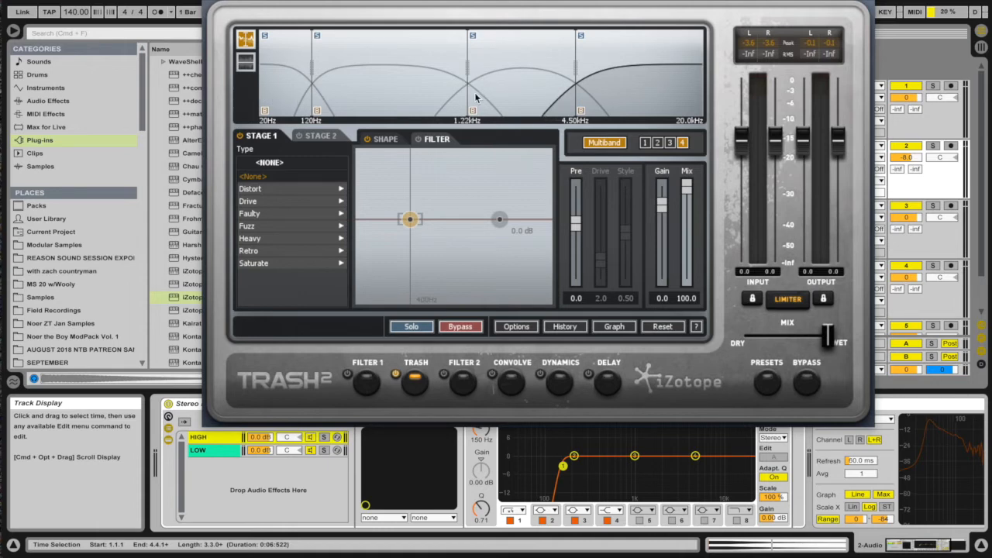
pyautogui.click(303, 136)
pyautogui.click(299, 136)
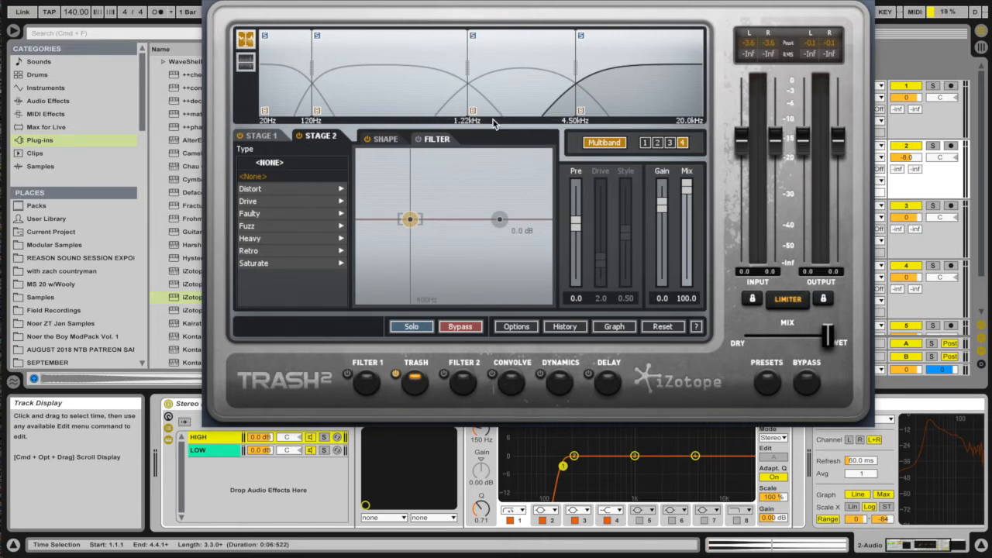
pyautogui.click(259, 136)
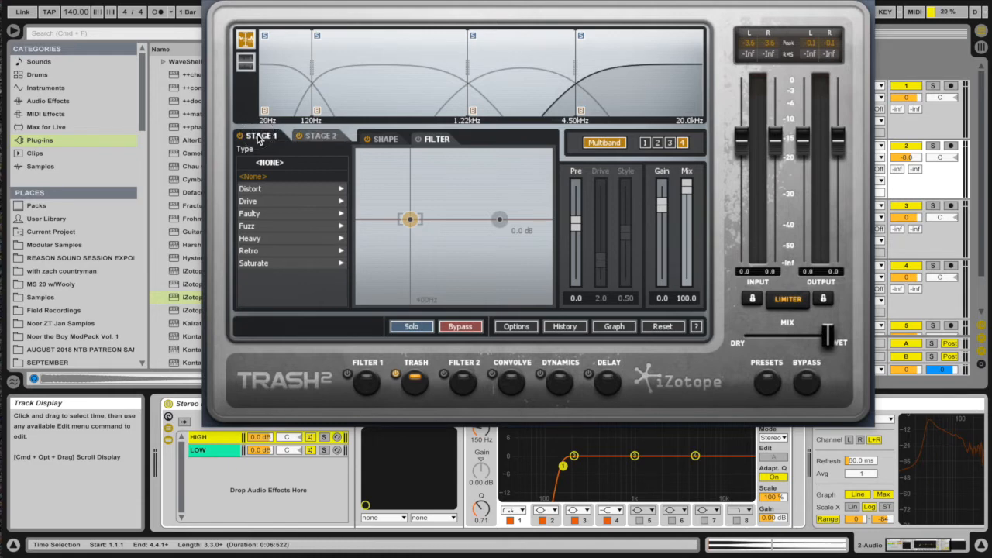
# Select band 2 and try the Iron and Garage algorithms from the Fuzz category on its Stage 1
pyautogui.click(393, 92)
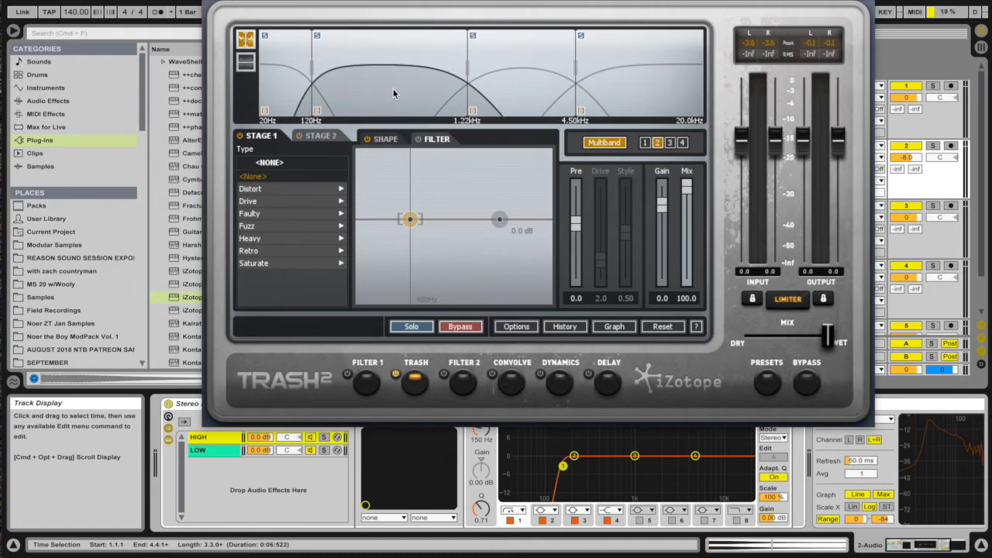
pyautogui.click(528, 90)
pyautogui.click(408, 93)
pyautogui.click(250, 213)
pyautogui.click(252, 189)
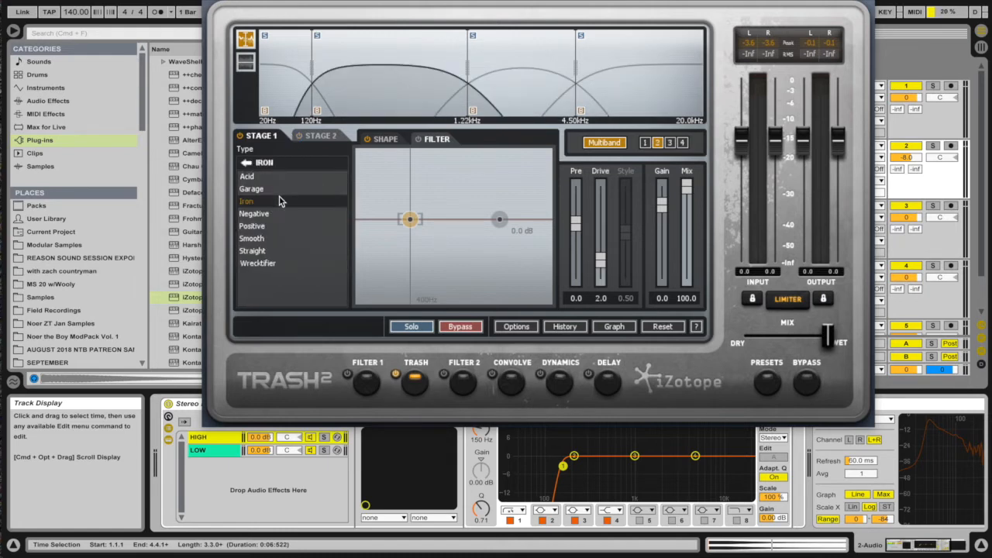
# Try reshaping band 2's Stage 1 waveshaper curve by raising its centre point, adding two points and bending the first segment during playback
pyautogui.click(383, 139)
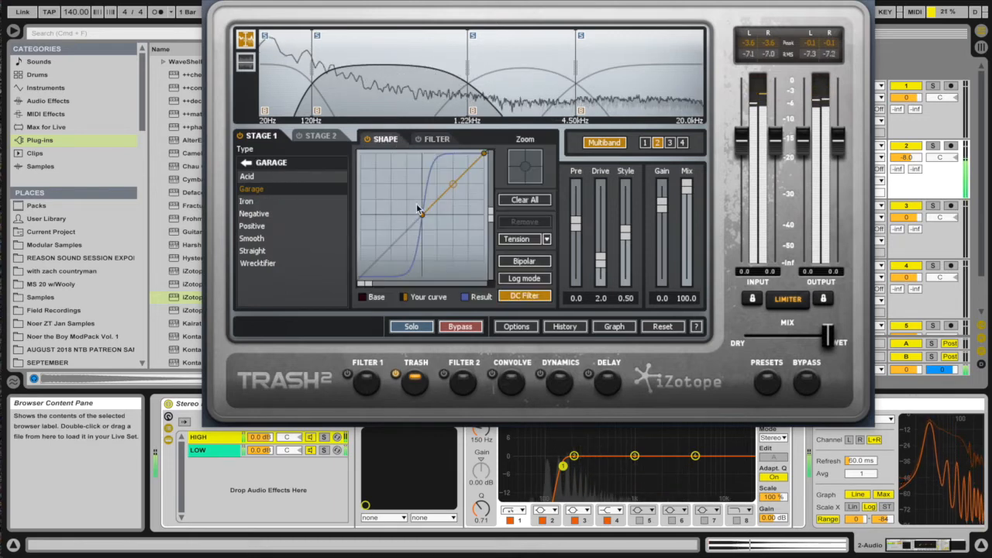
pyautogui.moveTo(417, 198); pyautogui.dragTo(419, 209)
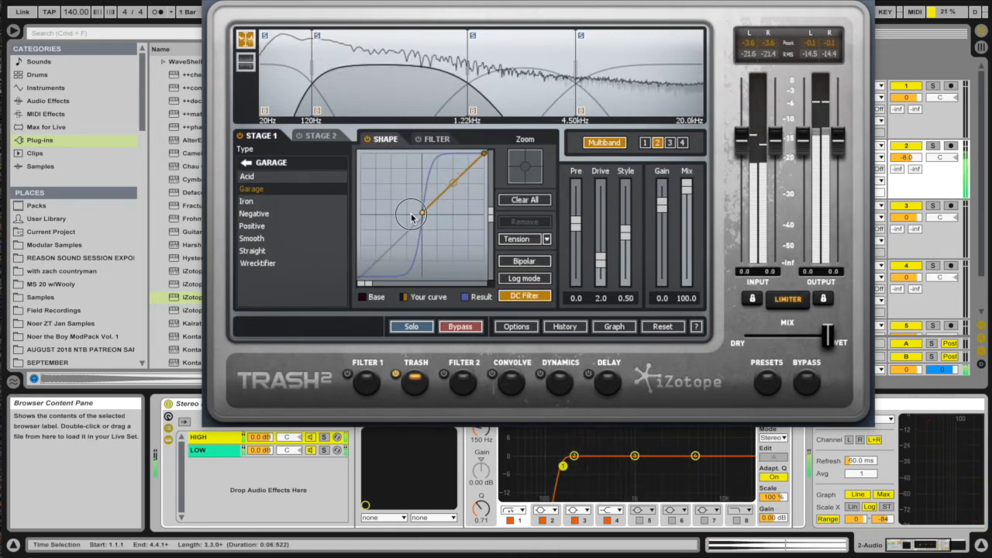
pyautogui.click(465, 212)
pyautogui.click(454, 172)
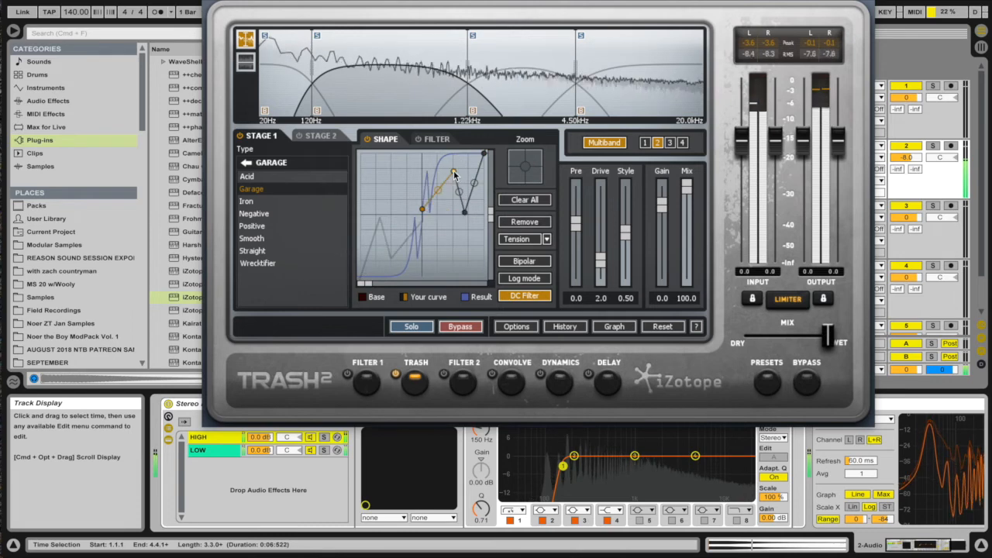
pyautogui.moveTo(439, 190); pyautogui.dragTo(438, 210)
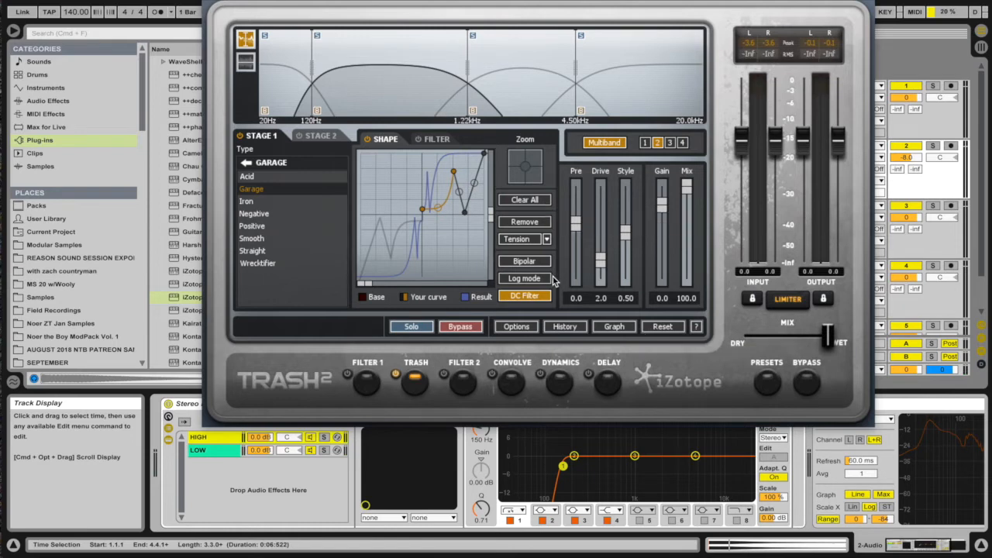
# Revert the plug-in through its history to the "Stage 1 Postfilter Disable" state, before multiband processing was enabled
pyautogui.click(564, 327)
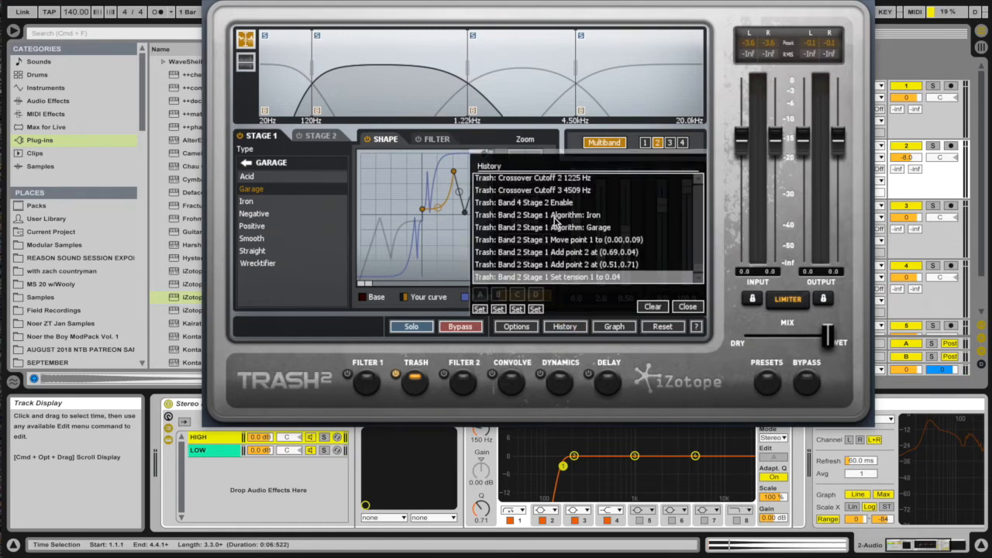
pyautogui.scroll(3, 553, 203)
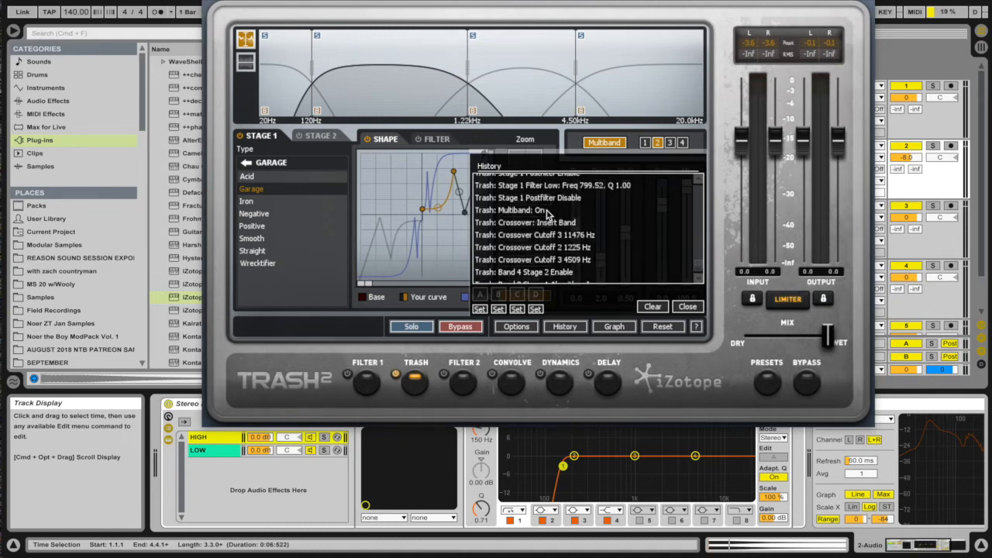
pyautogui.click(546, 211)
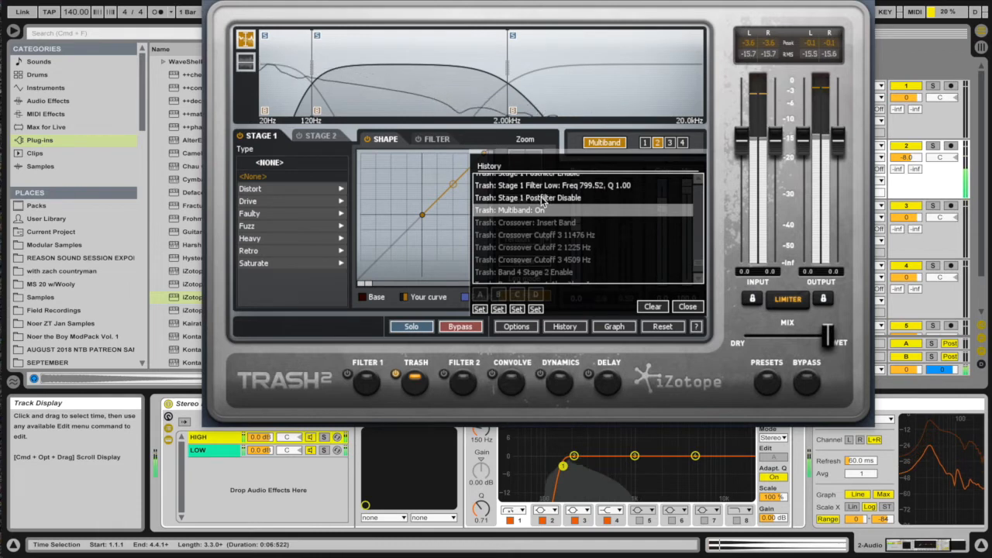
pyautogui.click(542, 198)
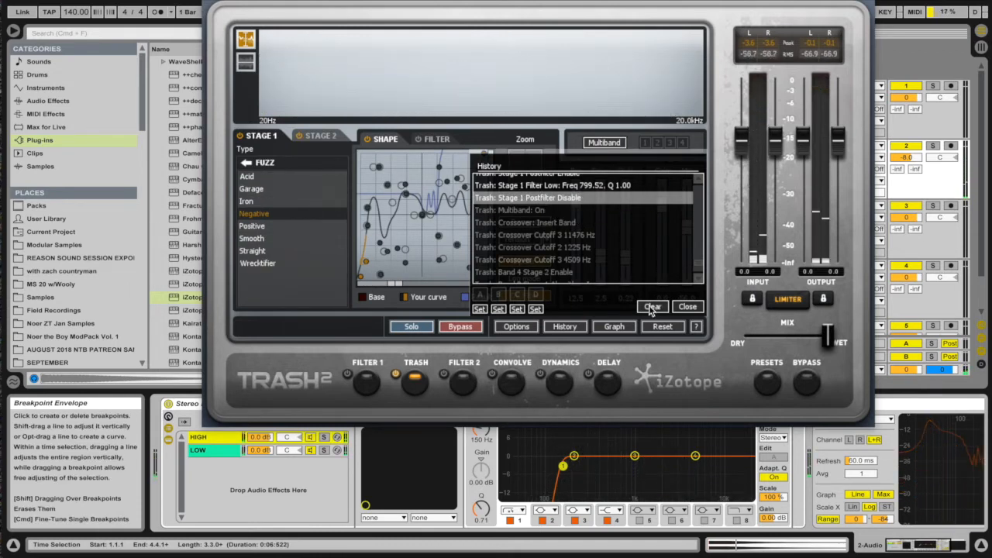
pyautogui.click(689, 309)
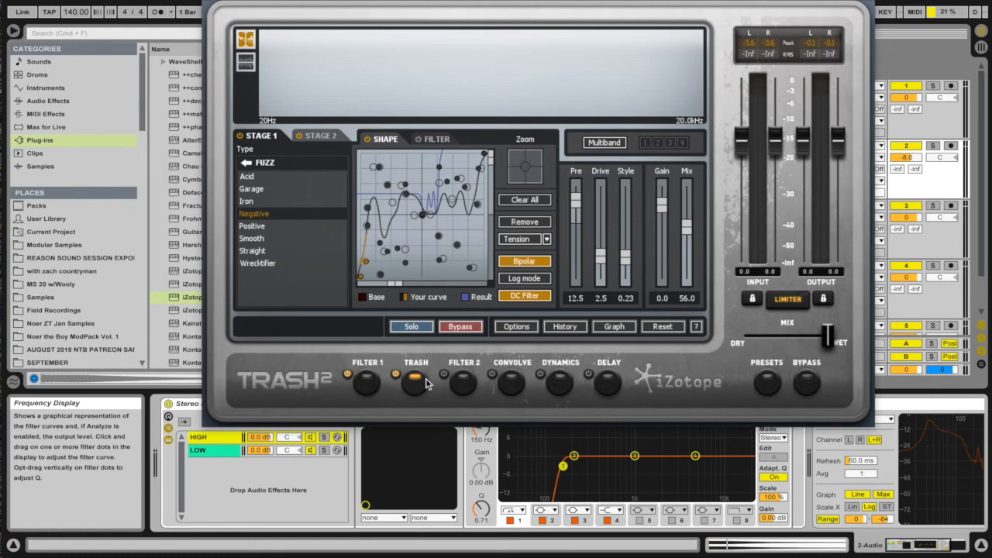
# Examine the Filter 1 and Filter 2 modules, toggle Filter 1 off and on, and start playback
pyautogui.click(371, 386)
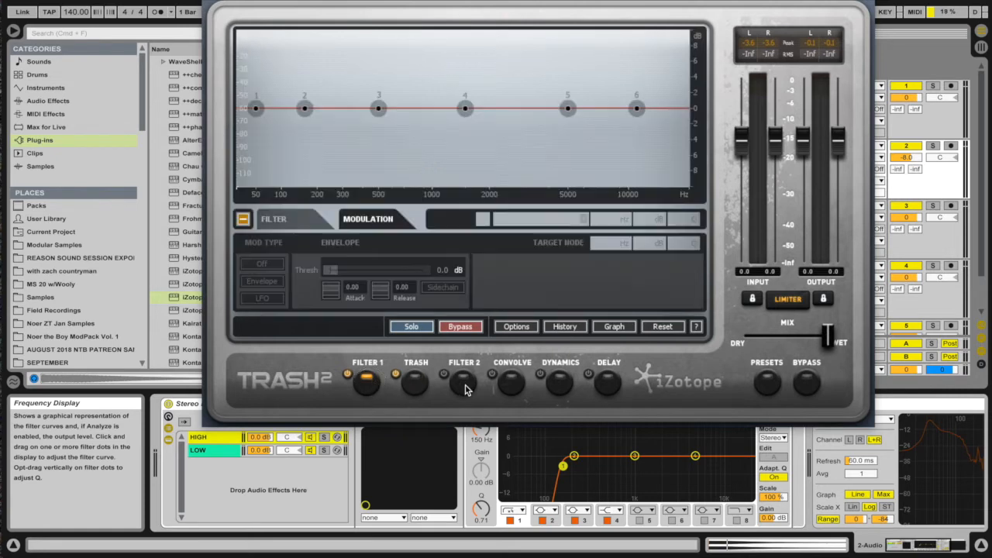
pyautogui.click(463, 381)
pyautogui.click(367, 387)
pyautogui.click(347, 376)
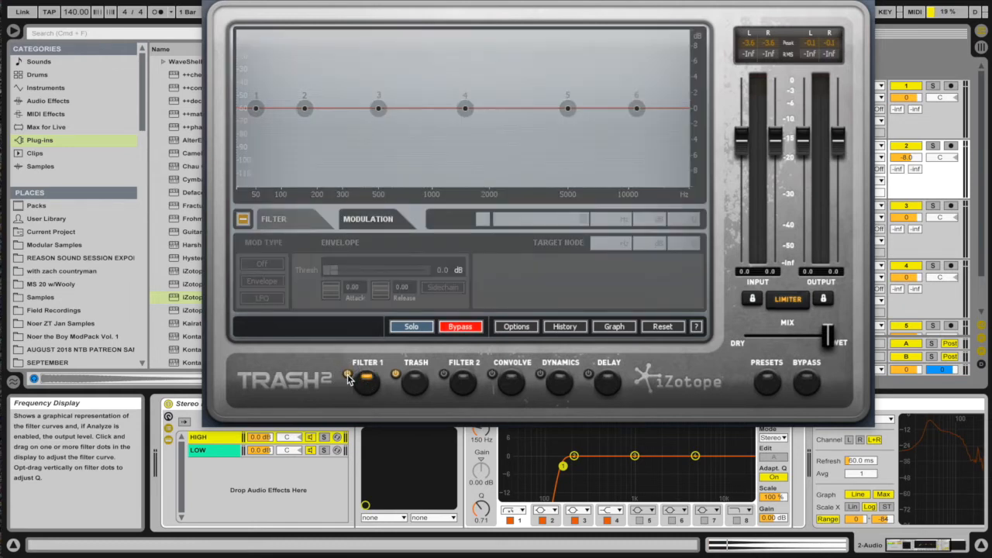
pyautogui.click(347, 375)
pyautogui.press('space')
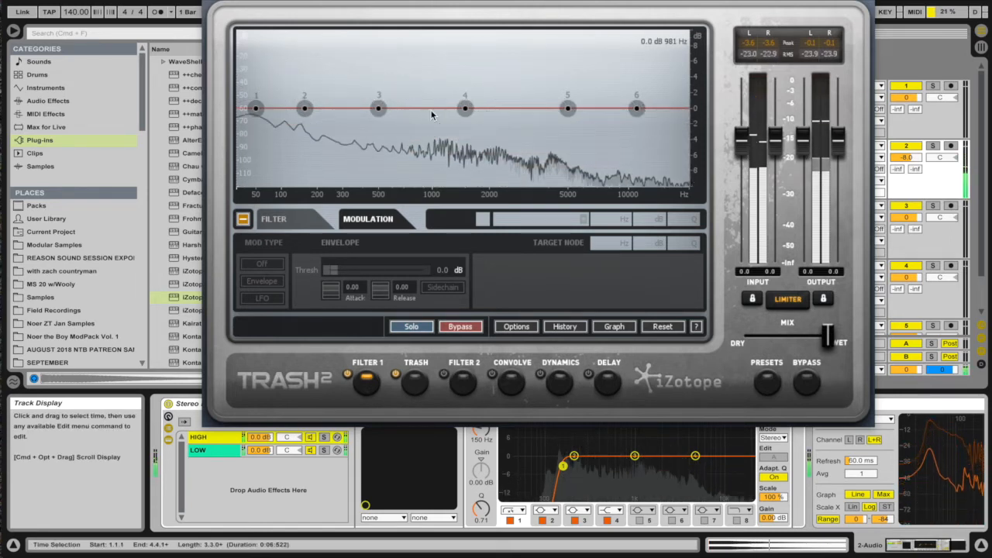
# Select each of Filter 1's six nodes in turn and move node 5 to about 3.6 kHz and 1.6 dB
pyautogui.click(256, 108)
pyautogui.click(305, 109)
pyautogui.click(378, 108)
pyautogui.click(465, 109)
pyautogui.click(568, 108)
pyautogui.click(637, 108)
pyautogui.click(569, 109)
pyautogui.moveTo(568, 109); pyautogui.dragTo(538, 97)
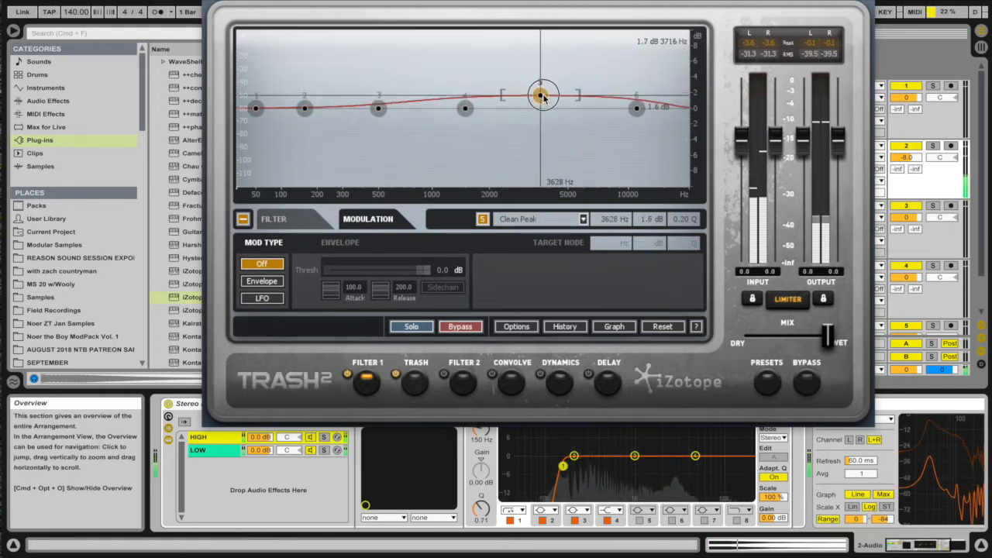
# Switch from Filter 1 to Filter 2 and move node 5 to about 3.9 kHz and node 3 to about 508 Hz
pyautogui.click(441, 377)
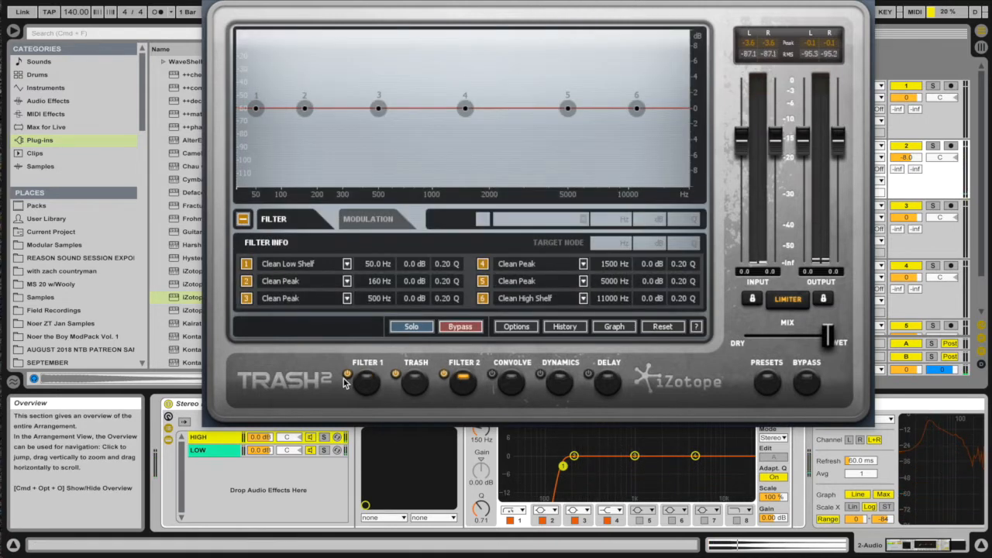
pyautogui.moveTo(575, 60); pyautogui.dragTo(548, 109)
pyautogui.click(464, 109)
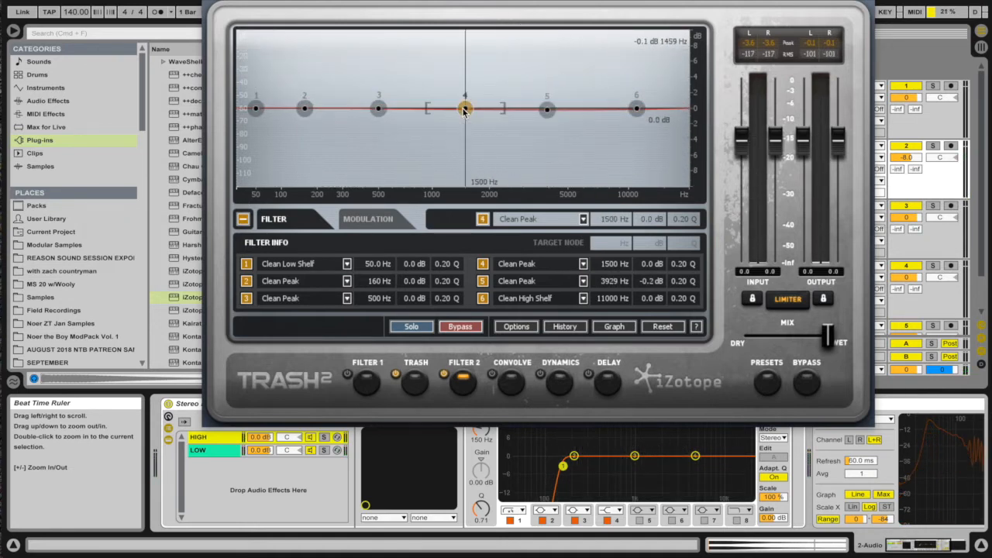
pyautogui.moveTo(379, 109); pyautogui.dragTo(380, 109)
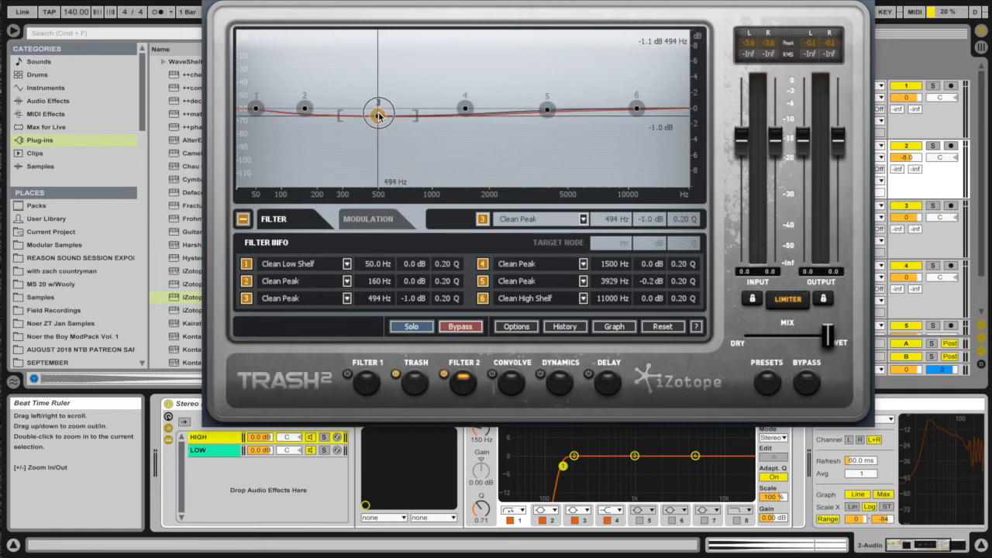
pyautogui.click(465, 108)
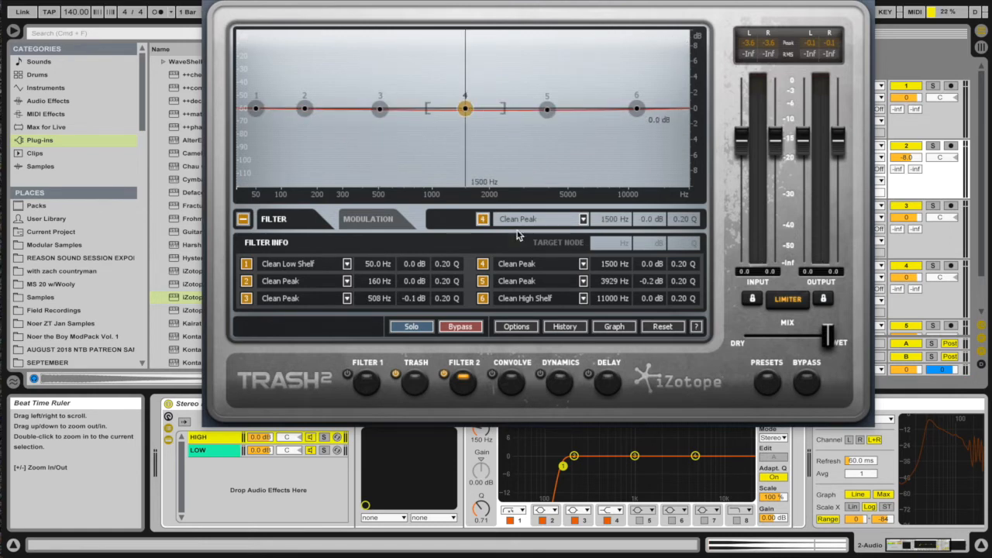
pyautogui.click(546, 110)
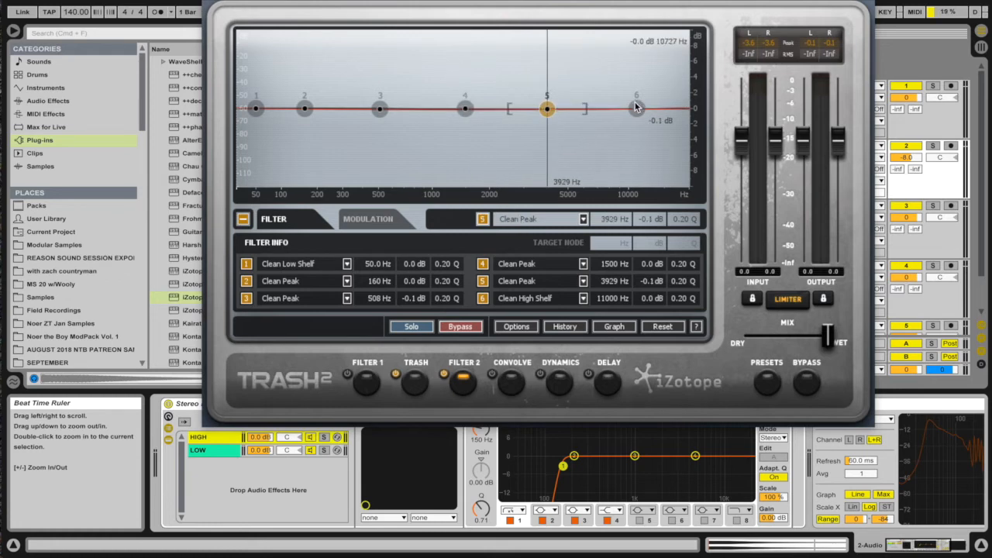
# Browse the filter types and set Filter 2's node 4 to Screaming Peak at about 1508 Hz
pyautogui.click(519, 217)
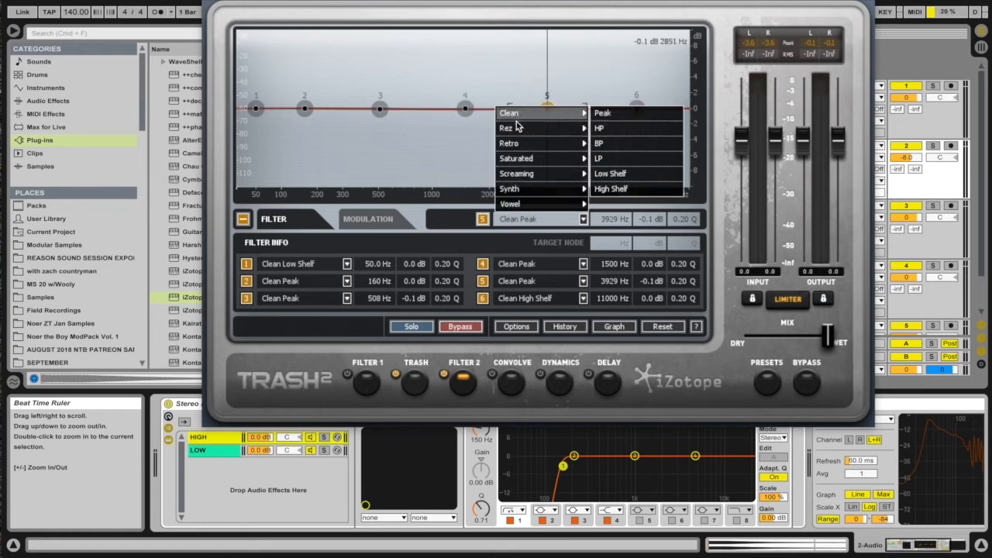
pyautogui.moveTo(517, 131)
pyautogui.click(464, 110)
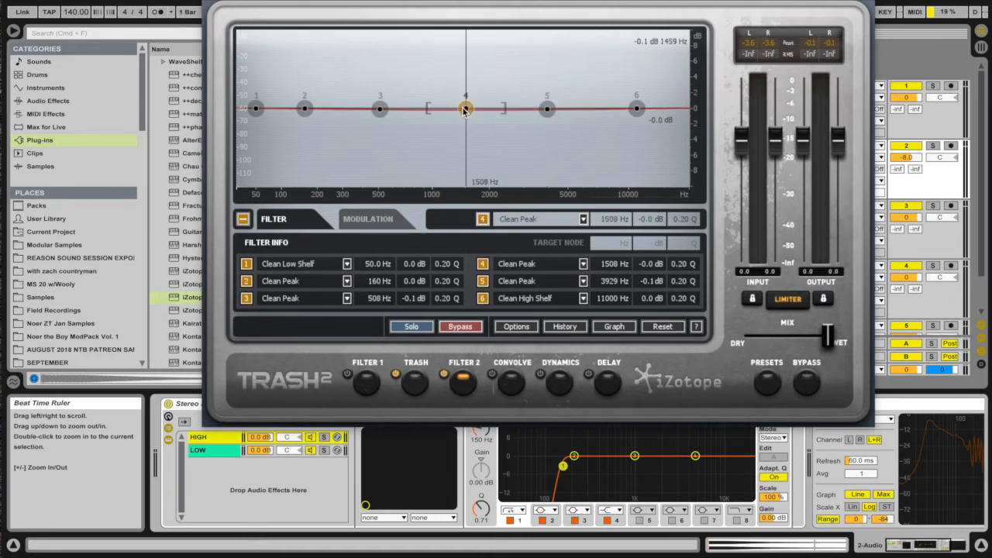
pyautogui.click(519, 222)
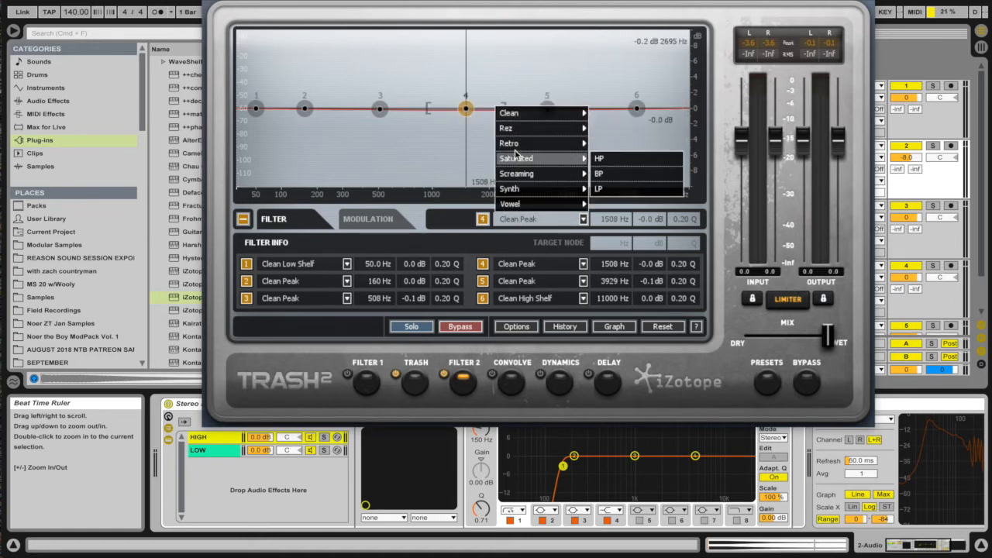
pyautogui.moveTo(517, 145)
pyautogui.moveTo(521, 174)
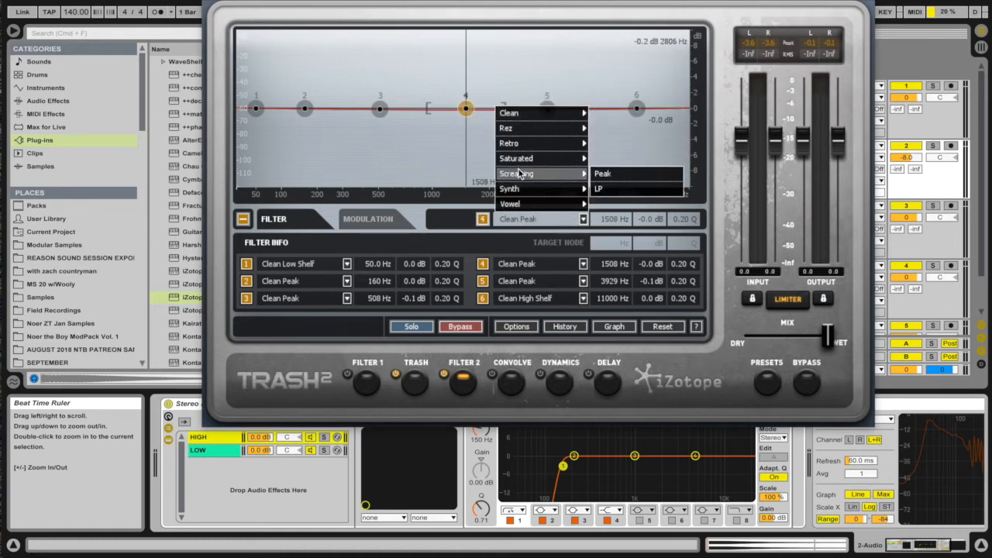
pyautogui.click(618, 177)
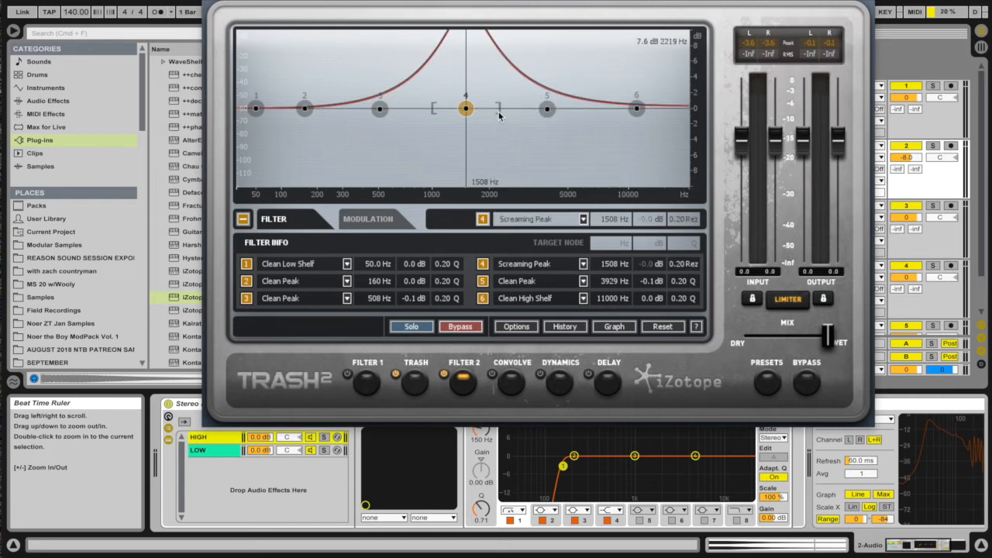
# Try sweeping the Screaming Peak node up to about 3 kHz and down to about 1854 Hz during playback
pyautogui.press('space')
pyautogui.moveTo(465, 109); pyautogui.dragTo(525, 93)
pyautogui.press('space')
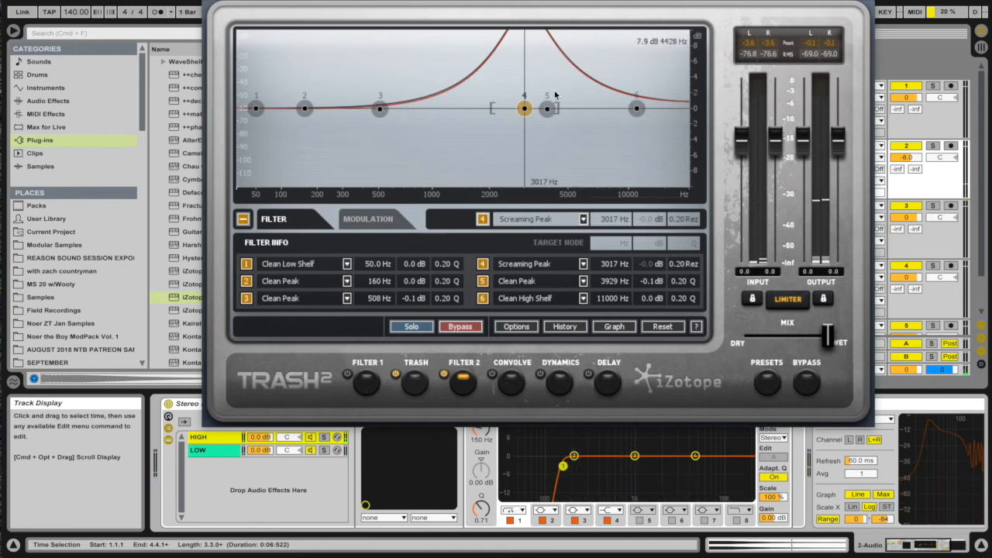
pyautogui.moveTo(523, 111); pyautogui.dragTo(481, 123)
pyautogui.press('space')
pyautogui.press('space')
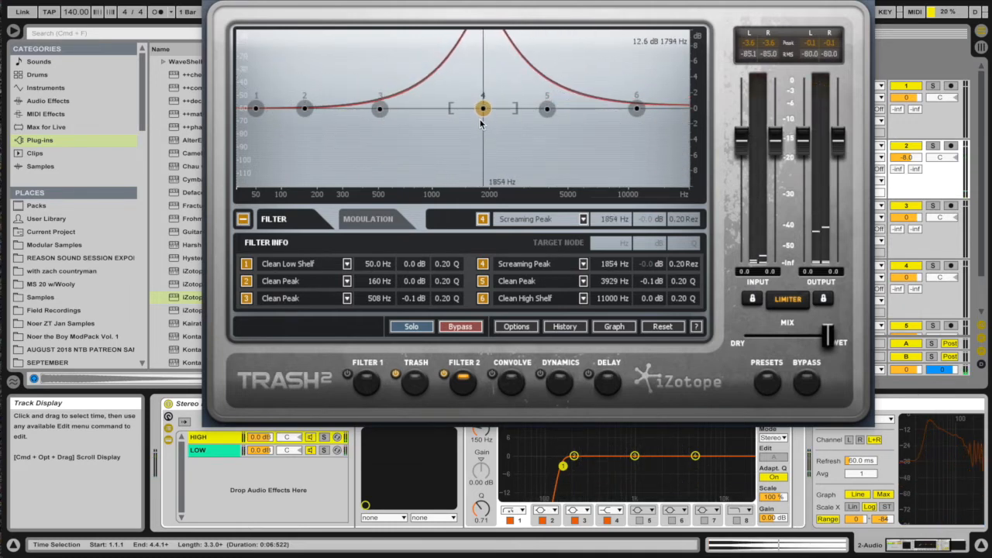
# Change Filter 2's node 4 to the Retro HP type and tune it to about 1680 Hz while listening
pyautogui.click(534, 220)
pyautogui.moveTo(510, 140)
pyautogui.click(599, 144)
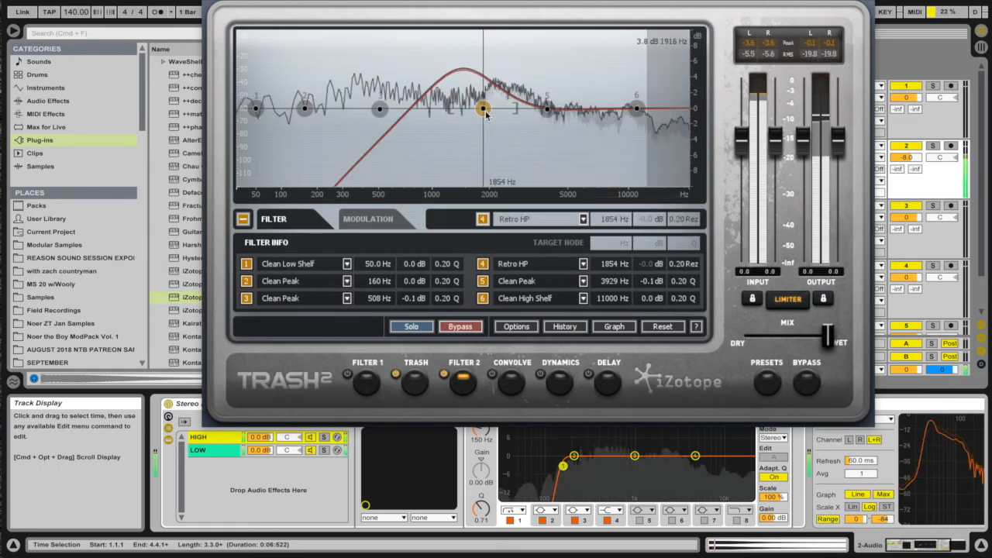
pyautogui.moveTo(489, 105)
pyautogui.mouseDown()
pyautogui.moveTo(651, 99)
pyautogui.moveTo(516, 93)
pyautogui.moveTo(307, 107)
pyautogui.moveTo(686, 109)
pyautogui.moveTo(491, 108)
pyautogui.mouseUp()
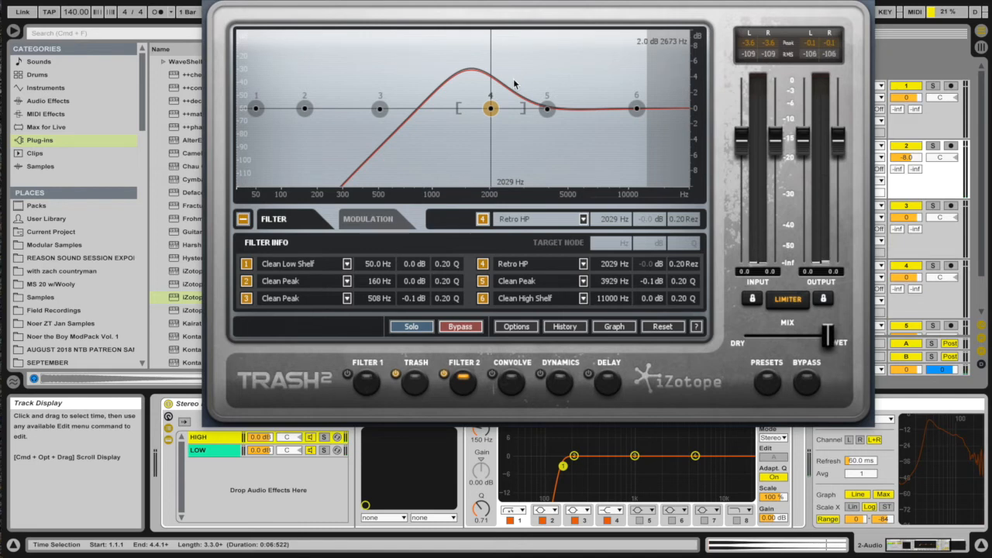
pyautogui.moveTo(491, 111); pyautogui.dragTo(475, 111)
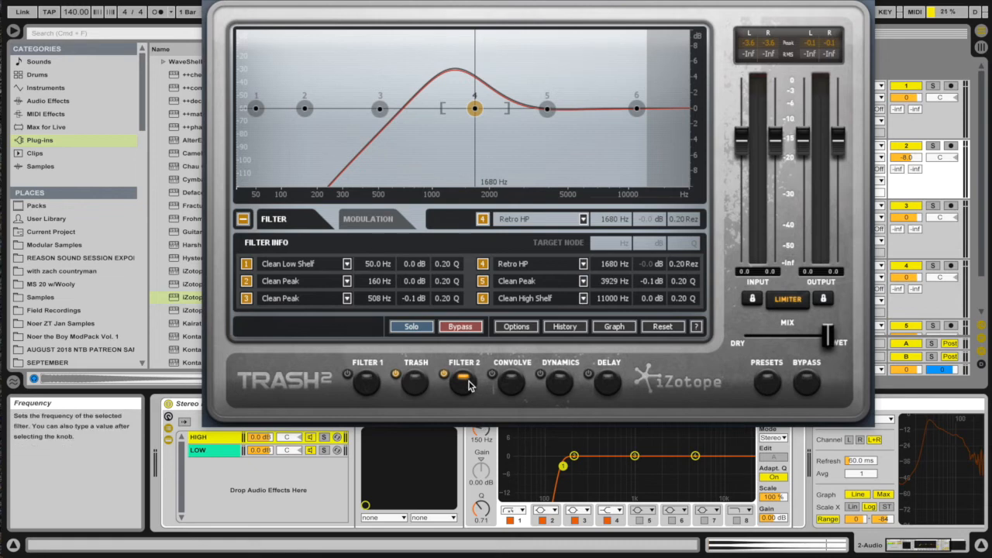
# Enable LFO modulation for Filter 2's node 4 and place its target node at about 5754 Hz
pyautogui.click(369, 220)
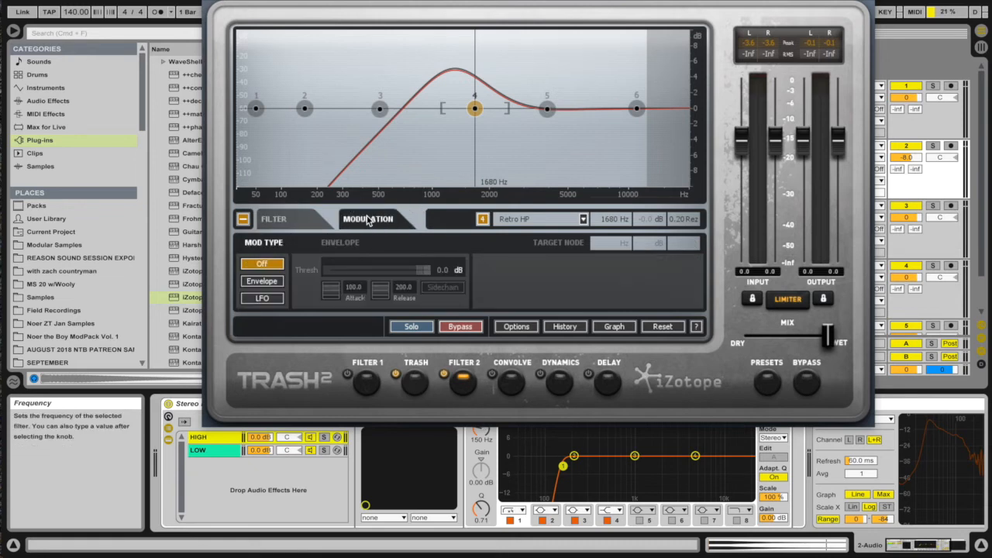
pyautogui.click(260, 300)
pyautogui.moveTo(502, 111); pyautogui.dragTo(581, 104)
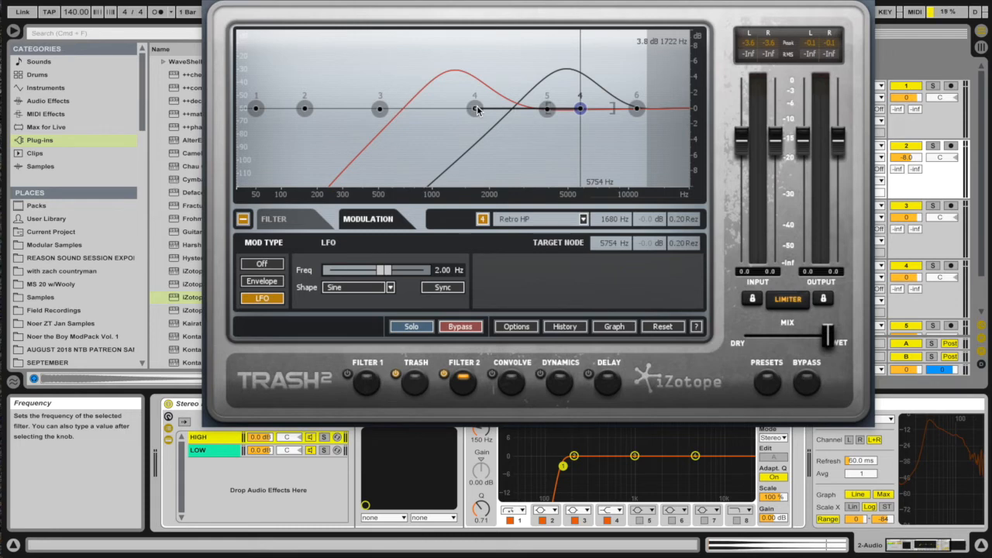
# Tune Filter 2's node 4 to about 1078 Hz and move its LFO target node to about 9609 Hz during playback
pyautogui.moveTo(477, 110); pyautogui.dragTo(439, 109)
pyautogui.press('space')
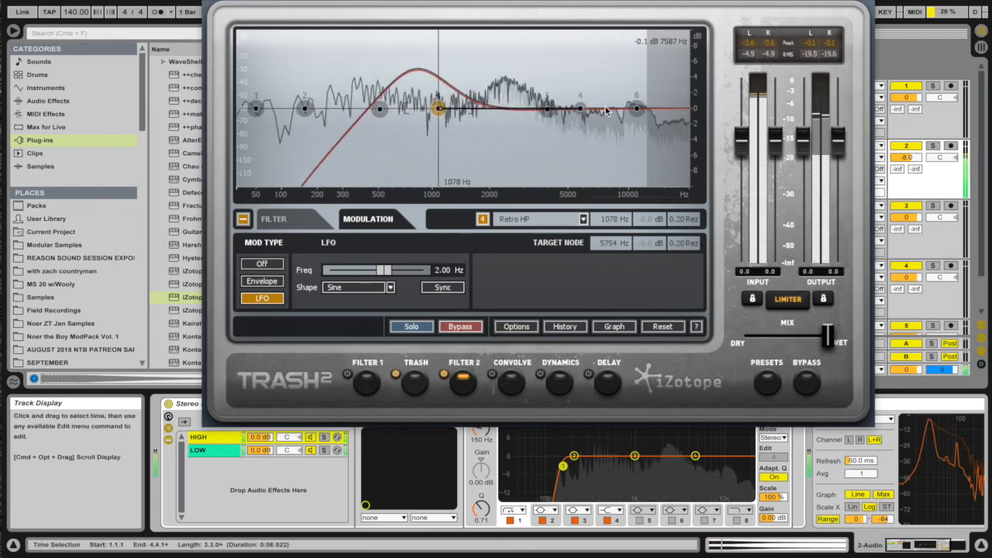
pyautogui.moveTo(581, 108); pyautogui.dragTo(627, 109)
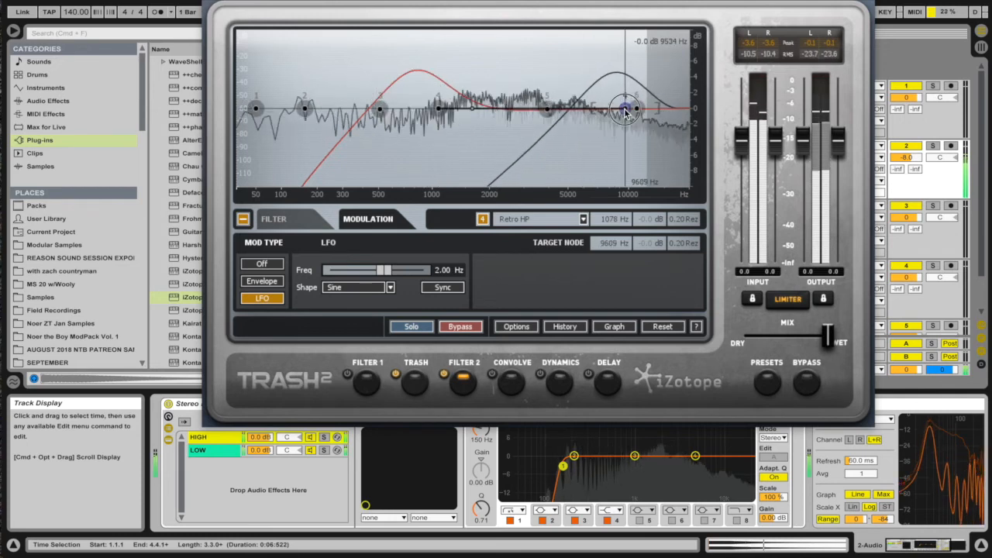
# Sync node 4's LFO at a 4x rate, and move node 3 beside node 2 and node 4 down to about 397 Hz
pyautogui.click(443, 286)
pyautogui.moveTo(390, 270); pyautogui.dragTo(419, 270)
pyautogui.click(310, 109)
pyautogui.moveTo(438, 108); pyautogui.dragTo(361, 98)
pyautogui.press('space')
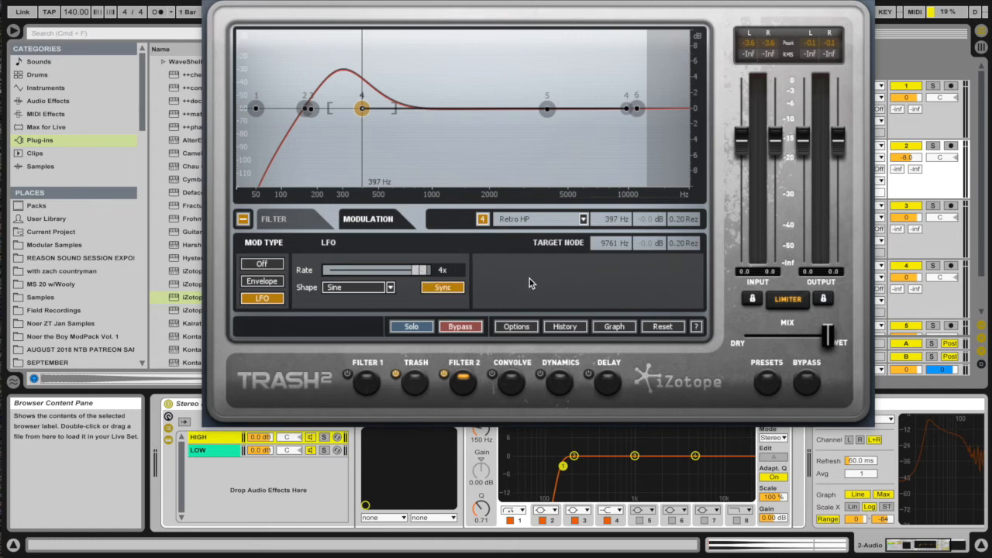
# Turn off tempo sync for node 4's LFO and set its frequency to 3.09 Hz
pyautogui.click(417, 271)
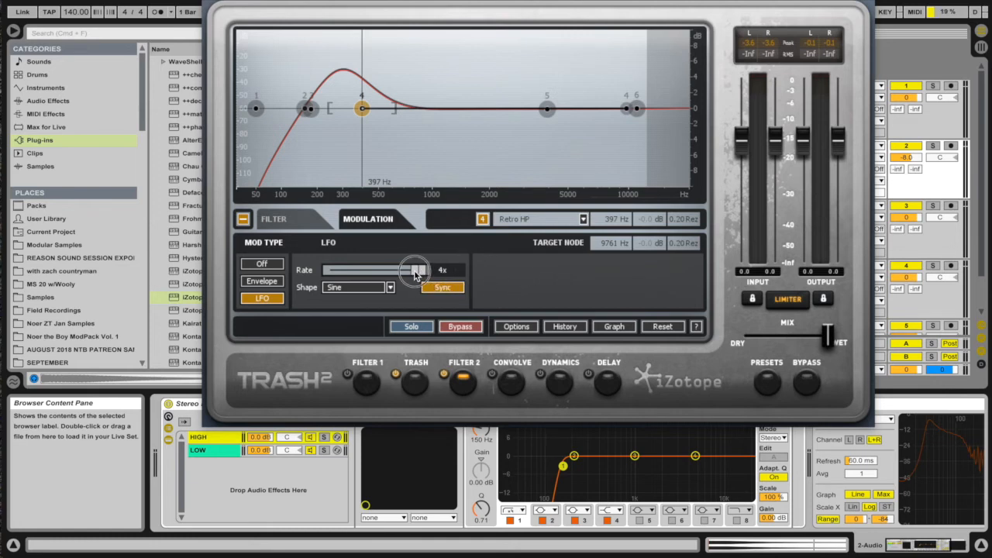
pyautogui.click(456, 290)
pyautogui.moveTo(388, 269)
pyautogui.mouseDown()
pyautogui.moveTo(399, 270)
pyautogui.moveTo(354, 268)
pyautogui.moveTo(394, 266)
pyautogui.mouseUp()
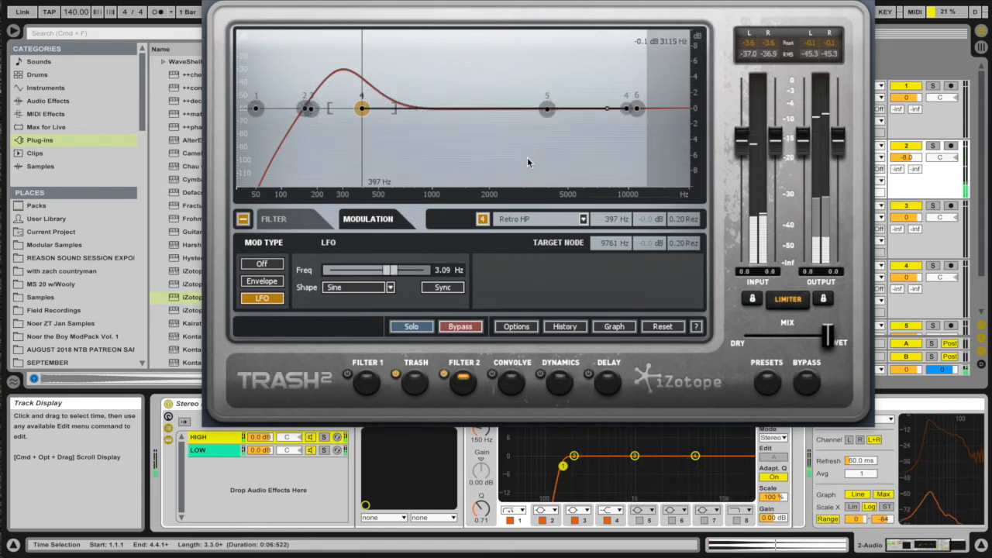
# Enable LFO modulation for Filter 2's node 5 and place its target node at about 156 Hz and 7.4 dB
pyautogui.click(547, 109)
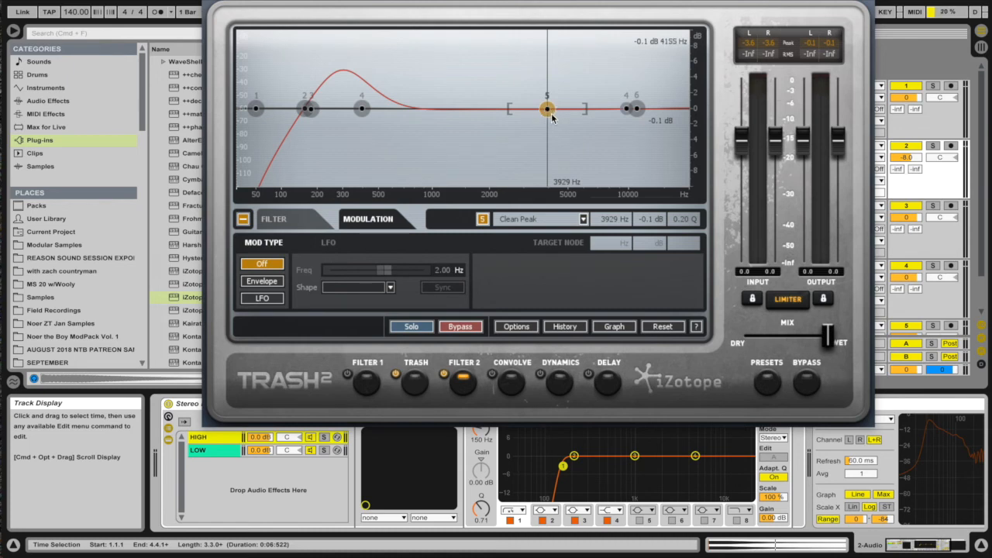
pyautogui.moveTo(546, 110); pyautogui.dragTo(549, 112)
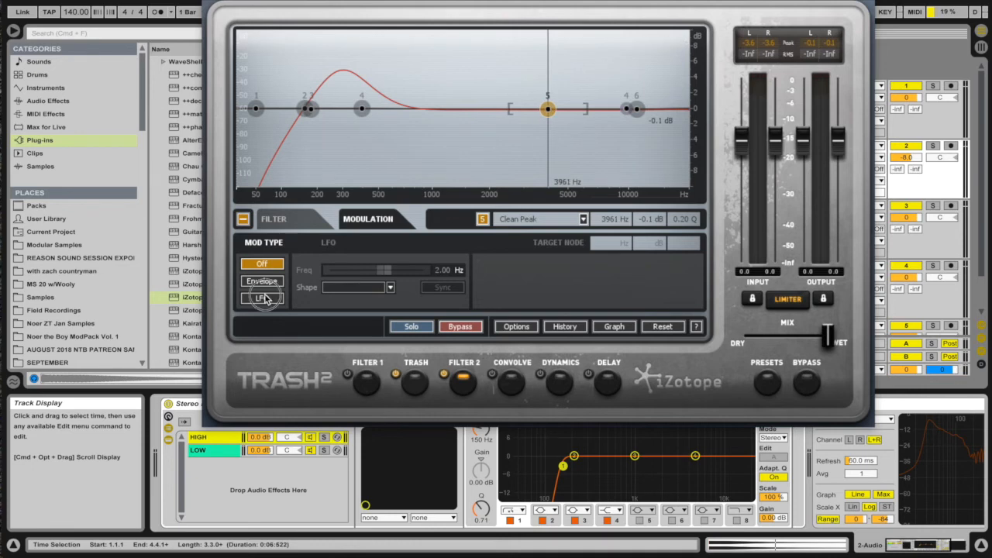
pyautogui.click(263, 298)
pyautogui.moveTo(593, 140); pyautogui.dragTo(612, 32)
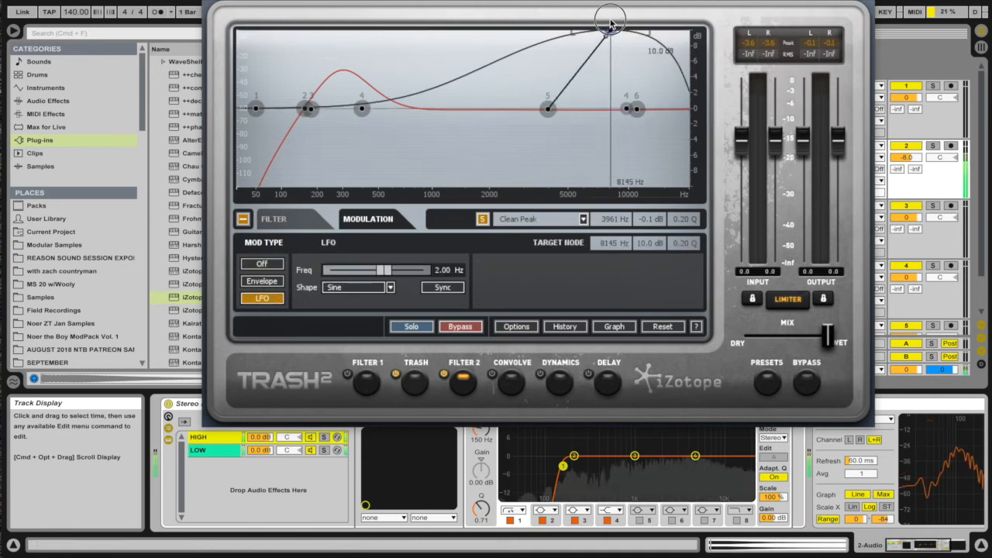
pyautogui.moveTo(612, 75); pyautogui.dragTo(304, 52)
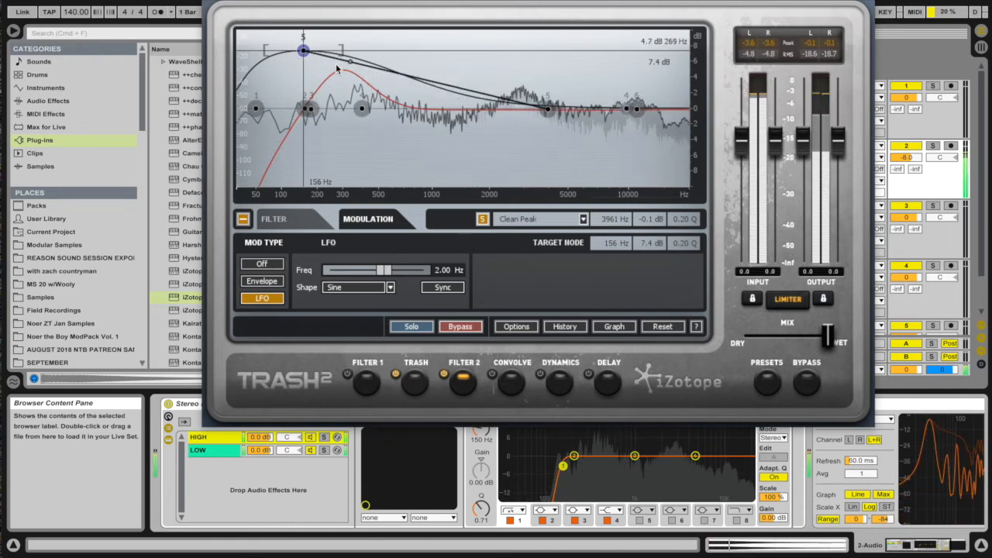
# Move node 5's LFO target to about 1277 Hz and 8.3 dB, and set the LFO frequency to 0.49 Hz
pyautogui.moveTo(380, 270); pyautogui.dragTo(276, 271)
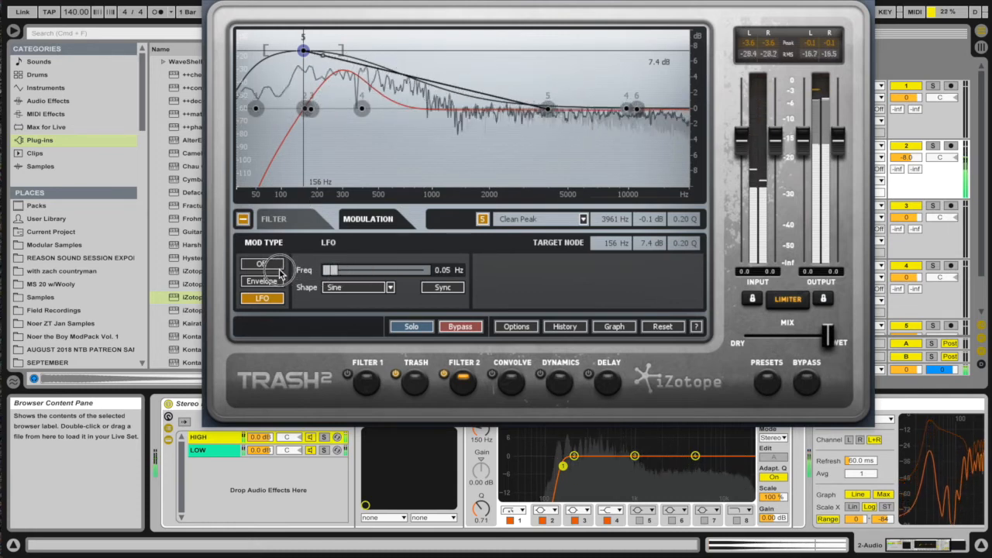
pyautogui.moveTo(303, 52); pyautogui.dragTo(452, 45)
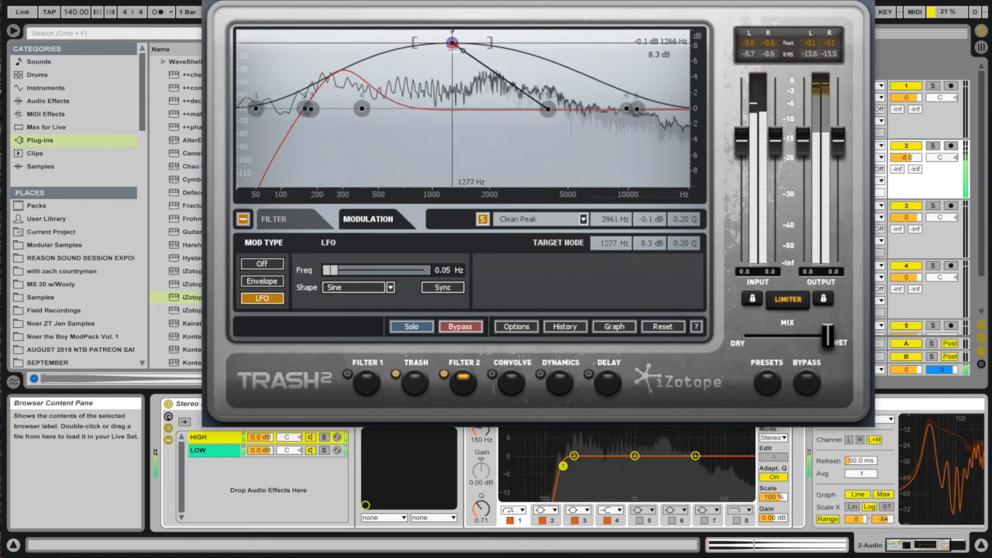
pyautogui.press('space')
pyautogui.moveTo(336, 272); pyautogui.dragTo(369, 272)
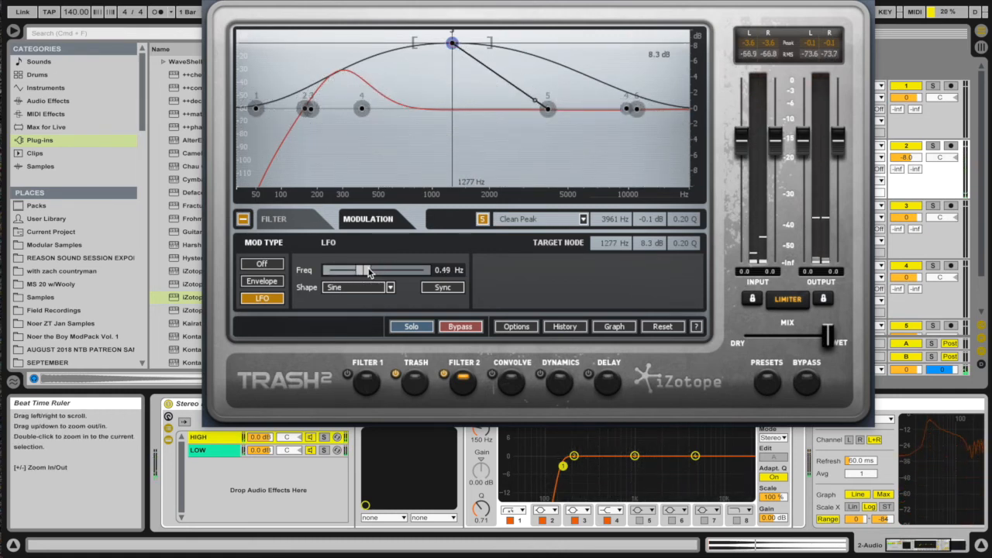
# Enable Filter 1 and flatten its node 5 to about -0.1 dB while listening
pyautogui.click(366, 377)
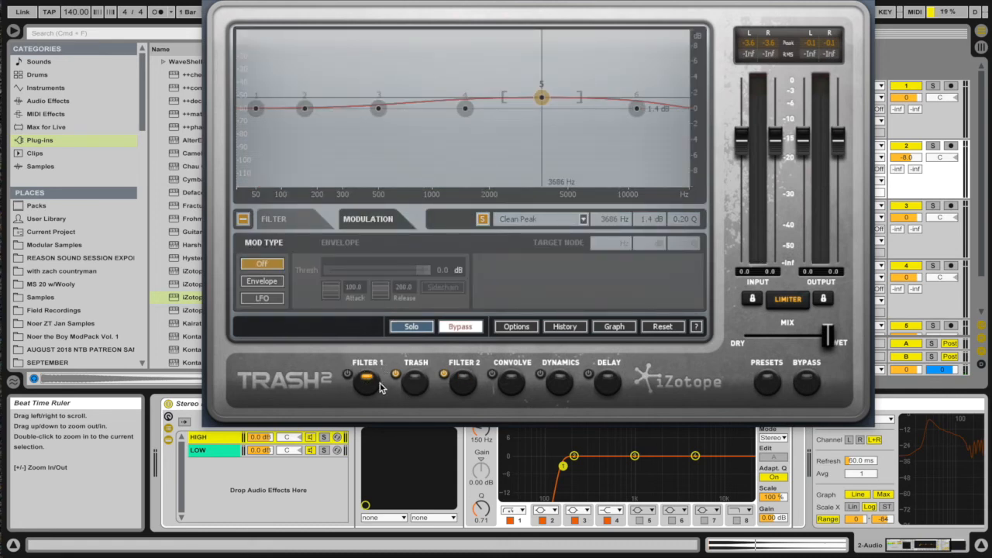
pyautogui.click(351, 375)
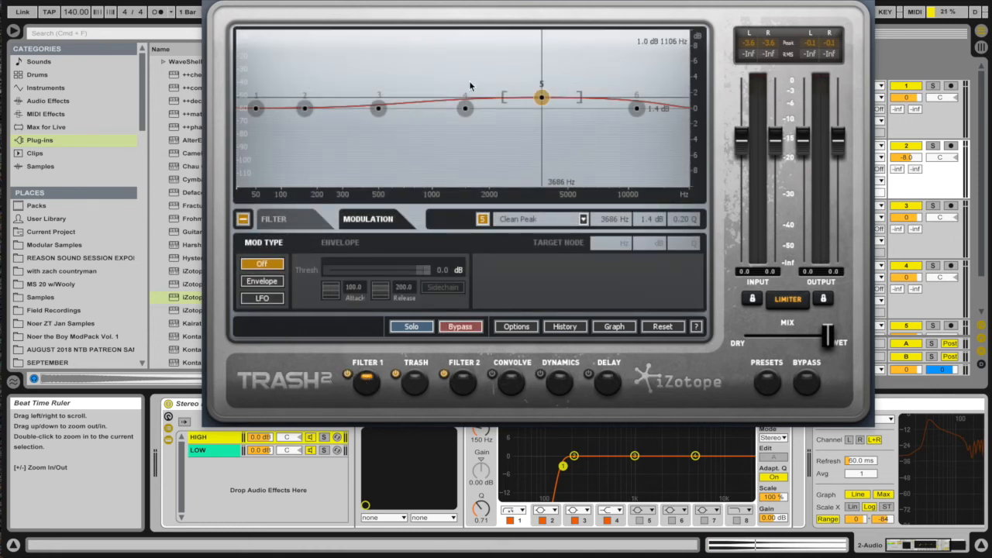
pyautogui.press('space')
pyautogui.moveTo(541, 97); pyautogui.dragTo(542, 110)
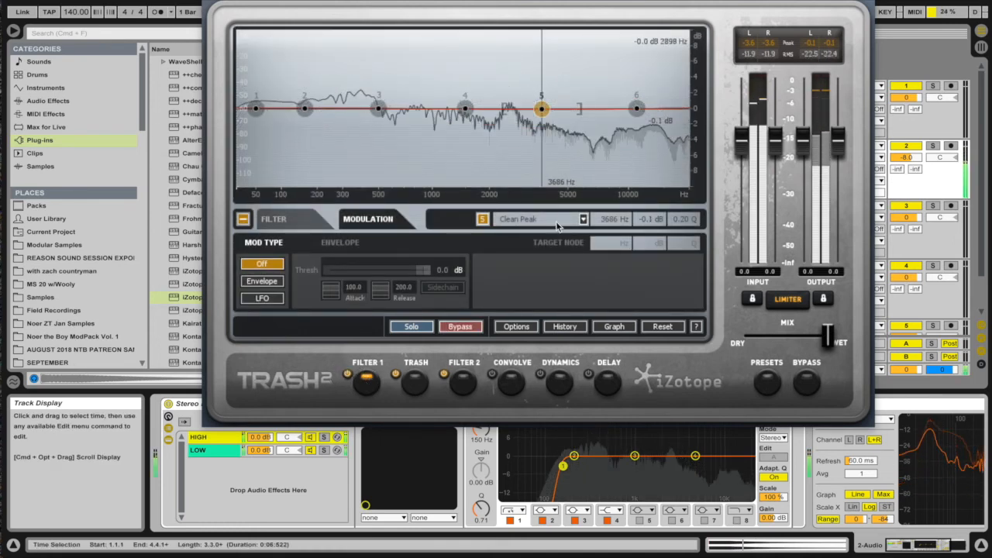
pyautogui.press('space')
# Try the Saturated HP type on Filter 1's node 4, switch it to Saturated LP, and start playback
pyautogui.click(465, 109)
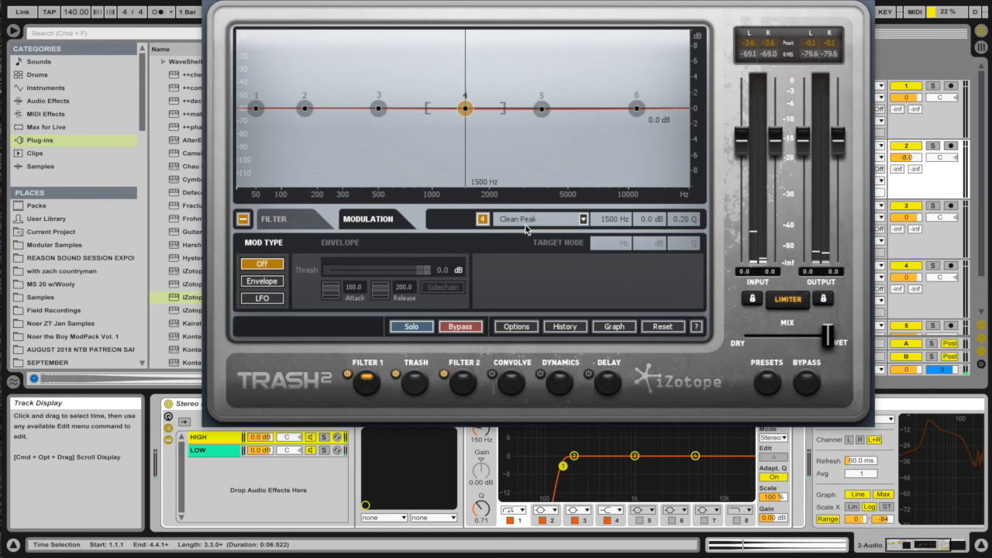
pyautogui.click(525, 224)
pyautogui.moveTo(532, 159)
pyautogui.click(624, 159)
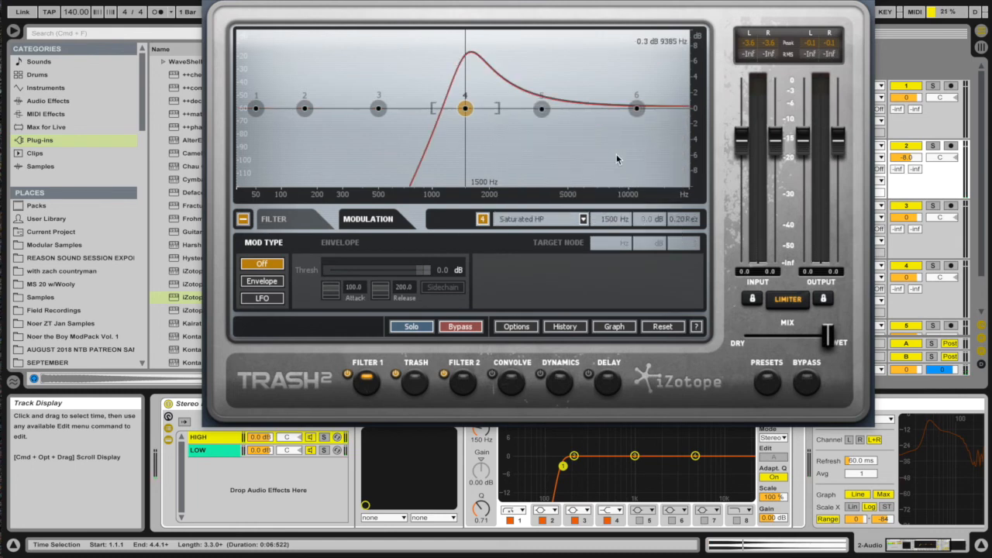
pyautogui.click(535, 218)
pyautogui.moveTo(534, 160)
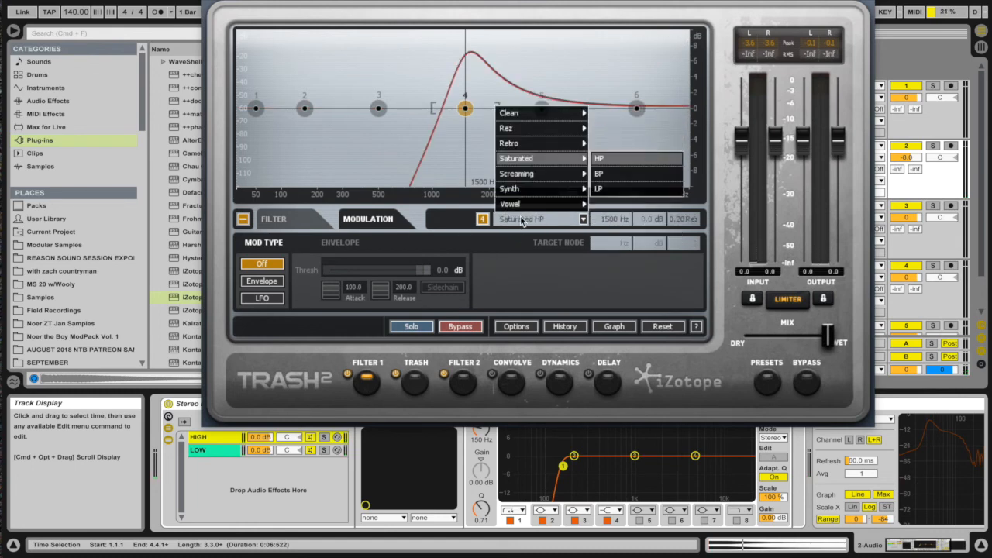
pyautogui.click(612, 190)
pyautogui.press('space')
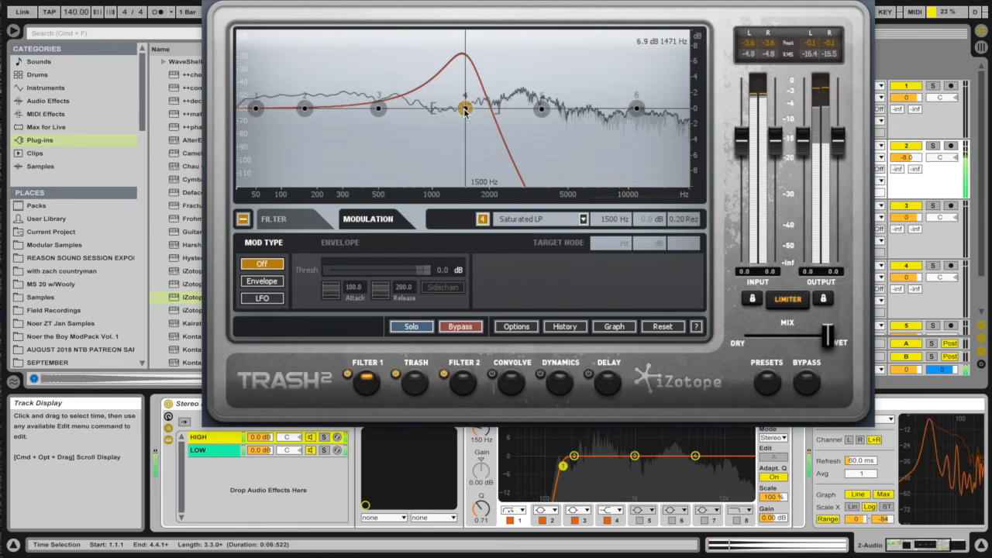
# Try LFO modulation on Filter 1's node 4 with the target at about 14339 Hz and a synced 4x rate
pyautogui.moveTo(477, 114)
pyautogui.mouseDown()
pyautogui.moveTo(452, 114)
pyautogui.moveTo(481, 113)
pyautogui.mouseUp()
pyautogui.click(263, 299)
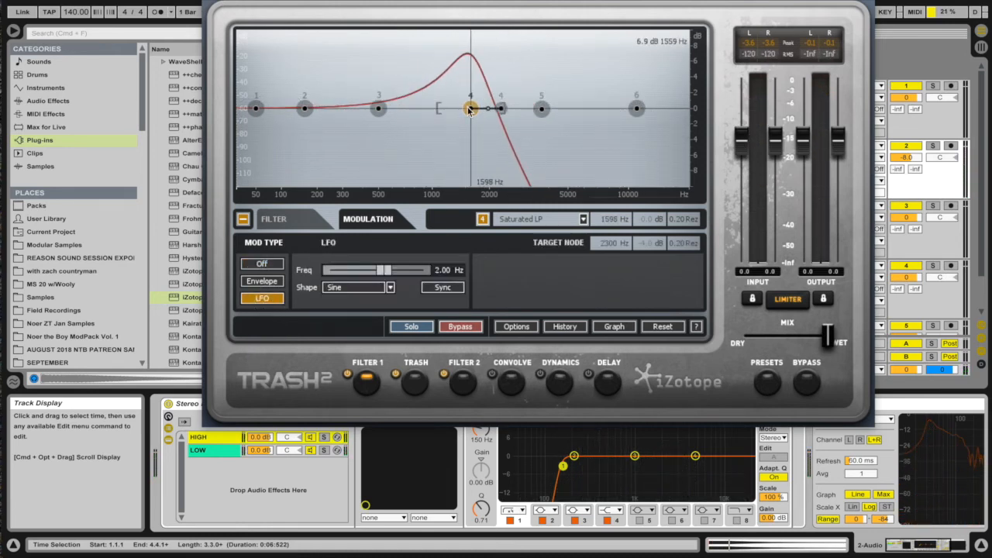
pyautogui.moveTo(501, 109); pyautogui.dragTo(661, 108)
pyautogui.click(442, 287)
pyautogui.moveTo(378, 279); pyautogui.dragTo(418, 271)
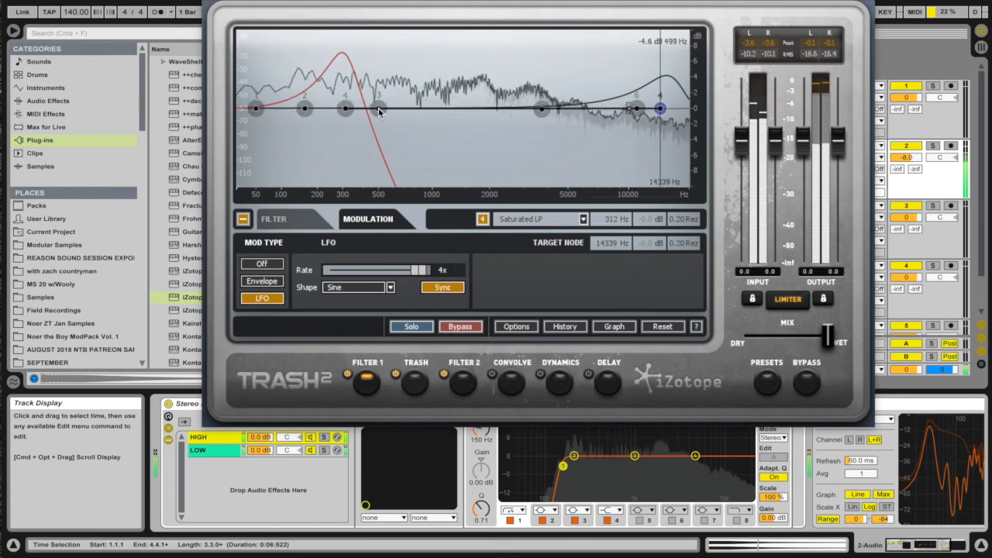
# Try Filter 1's node 3 at about 7708 Hz and 7.6 dB, and node 4 at about 1652 Hz with a 16 (T) LFO rate
pyautogui.moveTo(379, 109); pyautogui.dragTo(605, 48)
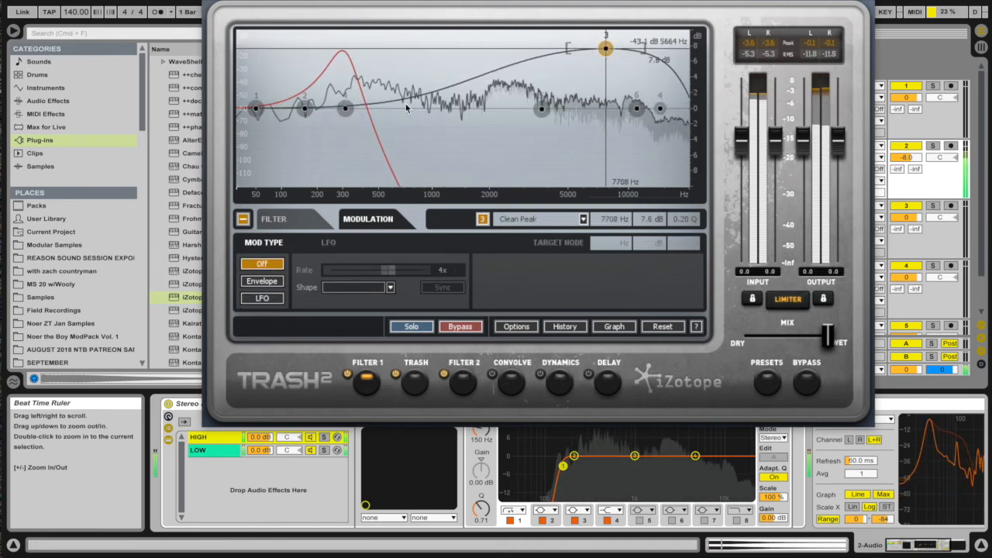
pyautogui.moveTo(346, 107); pyautogui.dragTo(474, 108)
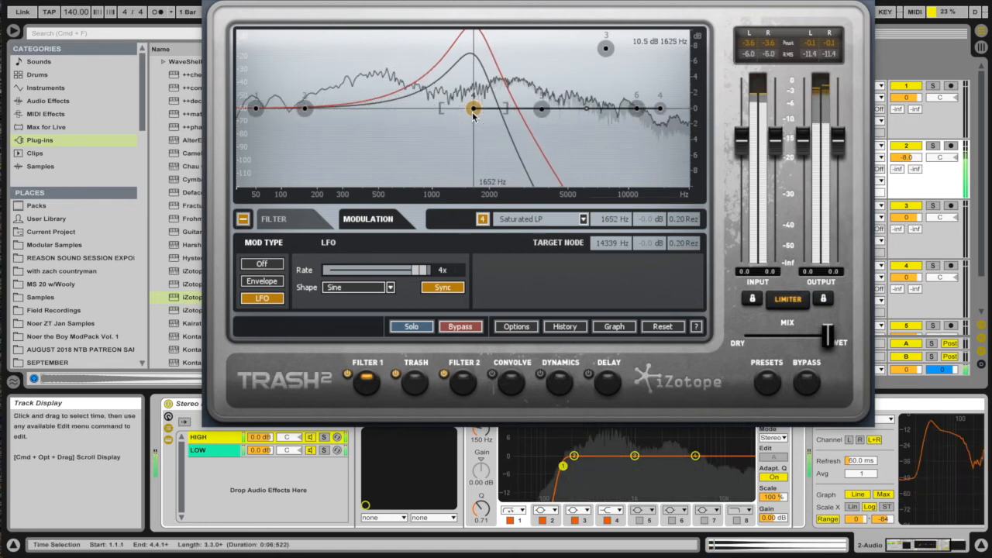
pyautogui.moveTo(418, 270); pyautogui.dragTo(366, 270)
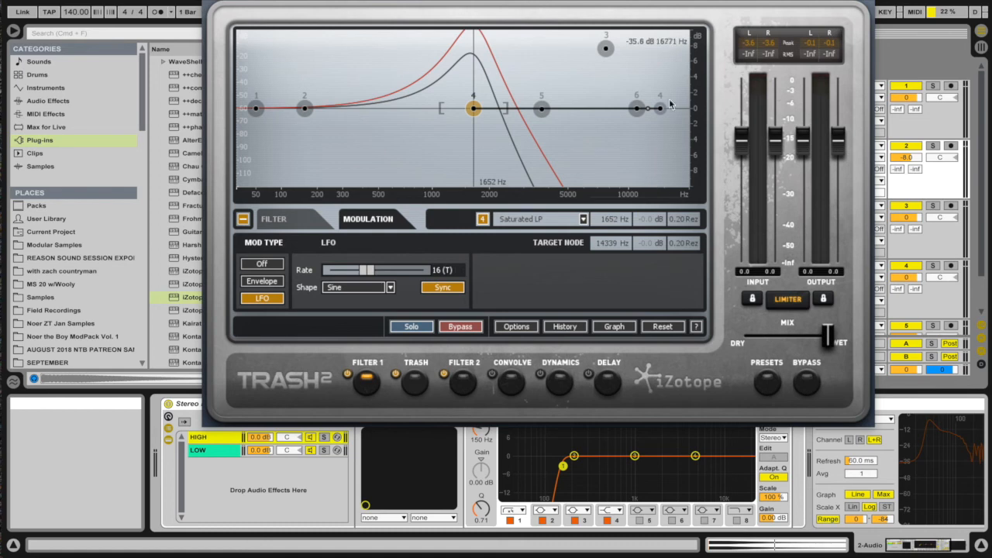
# Reset Filter 1's nodes to their defaults and open the Trash distortion module
pyautogui.click(677, 329)
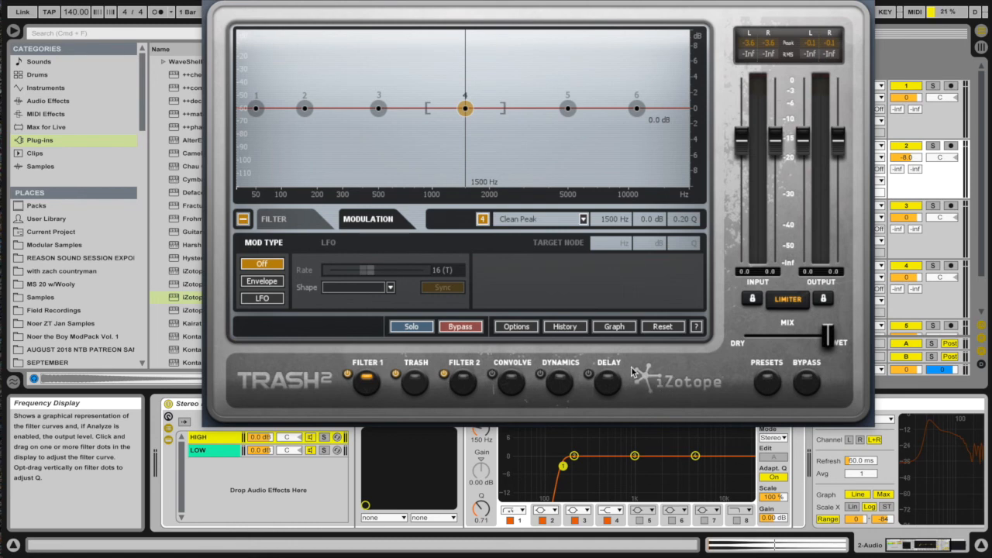
pyautogui.click(415, 381)
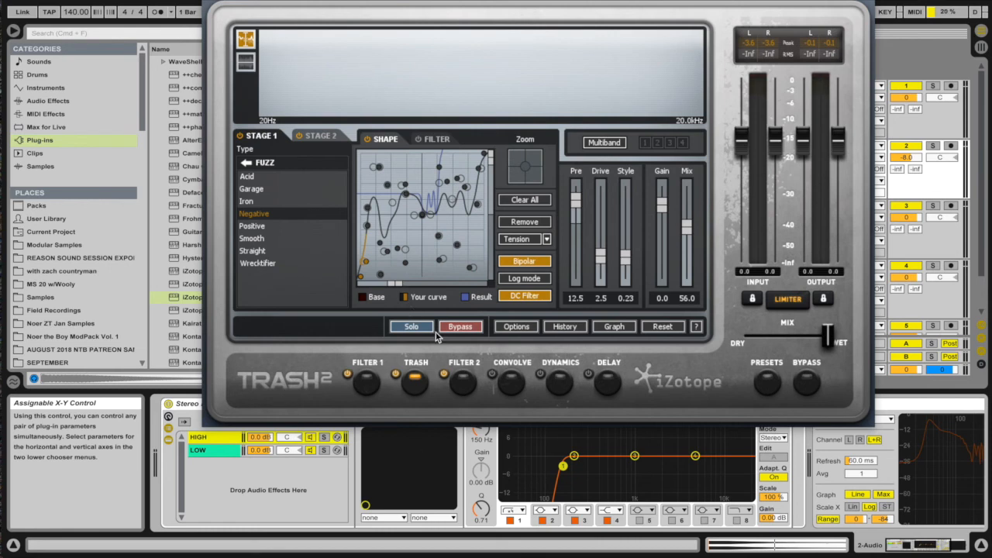